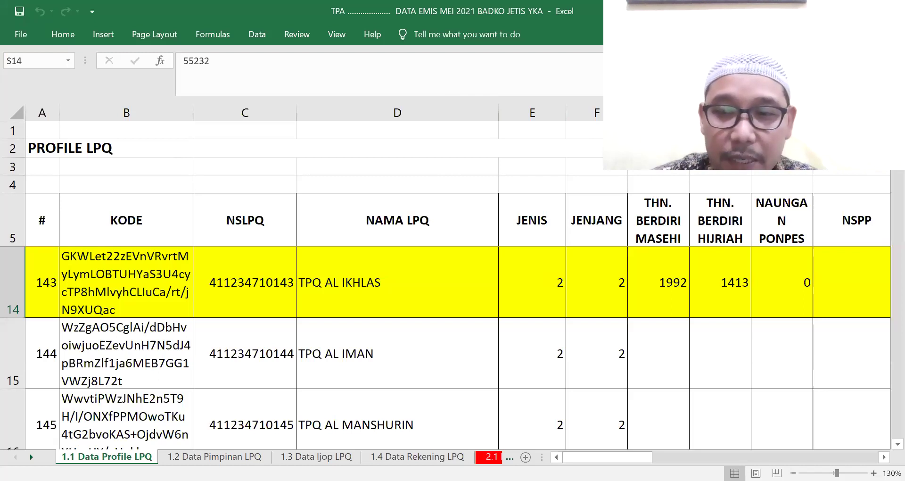
Review the KODE, NSLPQ and NAMA LPQ column headings of the LPQ profile table.
scroll(445, 278, "down", 4, "ctrl")
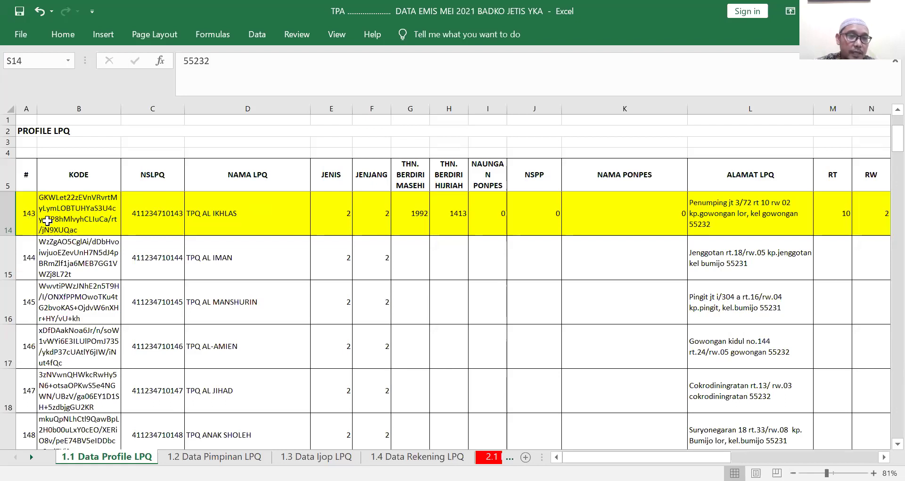
key("Home")
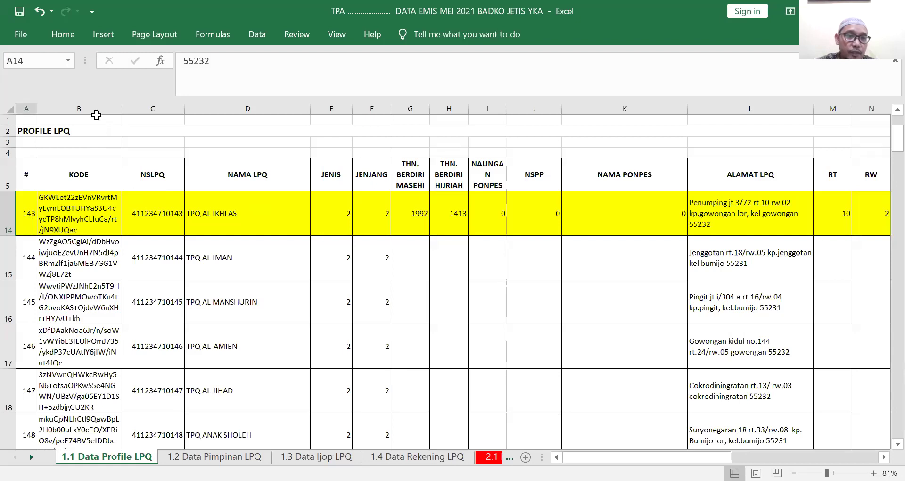
left_click(118, 177)
left_click(135, 176)
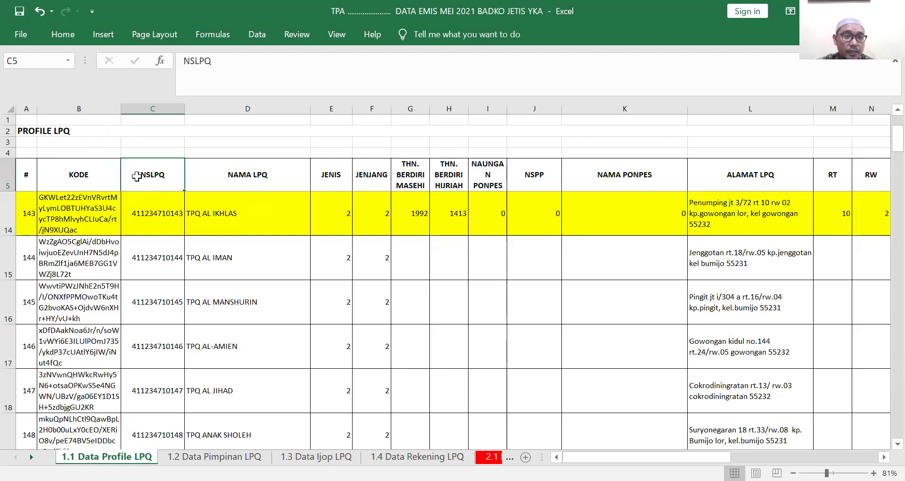
left_click(221, 178)
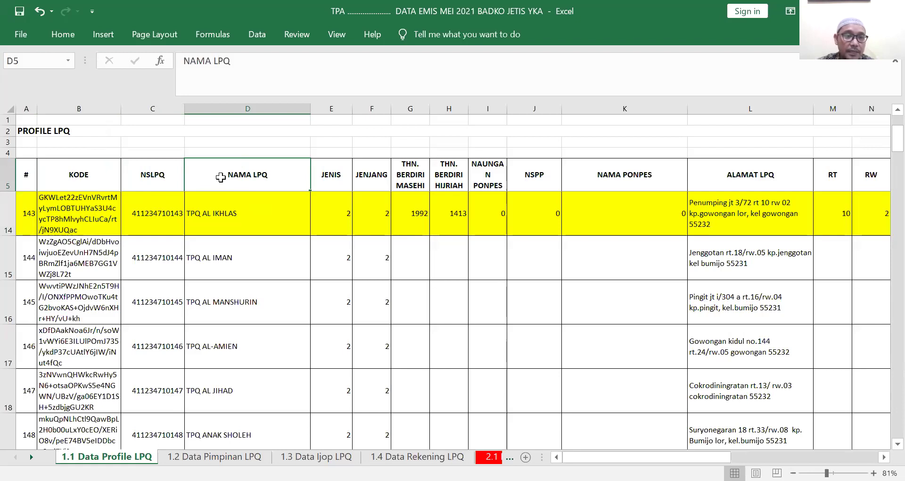
left_click(94, 174)
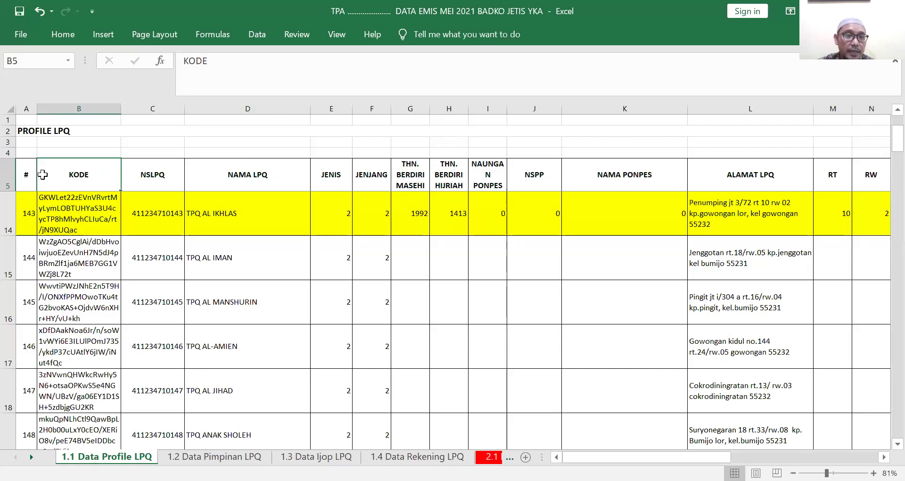
left_click(232, 177)
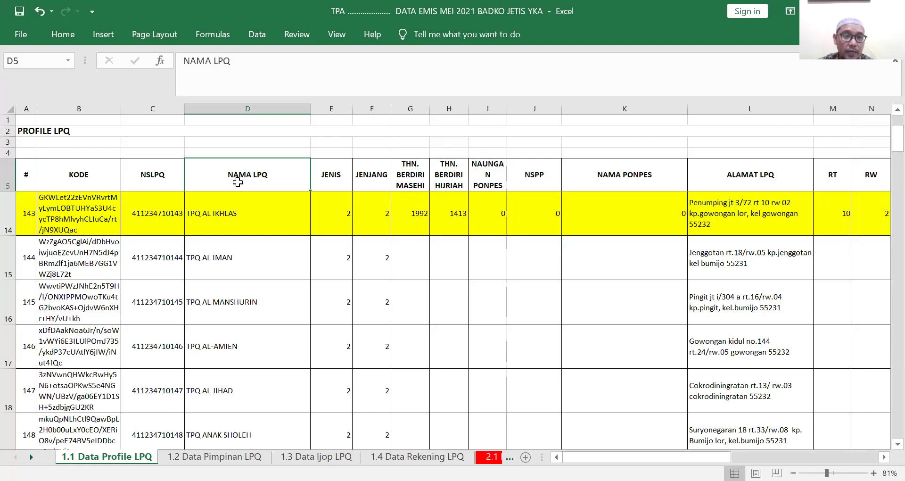
Examine the JENIS and JENJANG codes in the highlighted TPQ AL IKHLAS row.
left_click(324, 182)
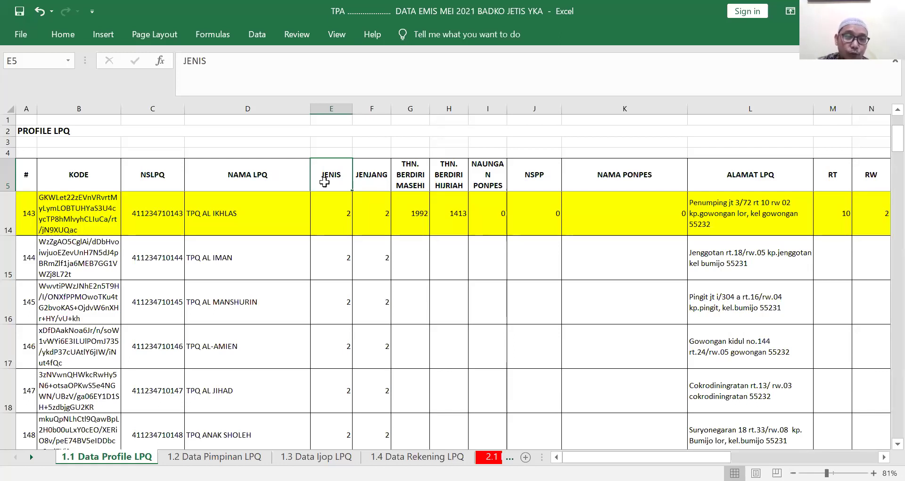
left_click(330, 209)
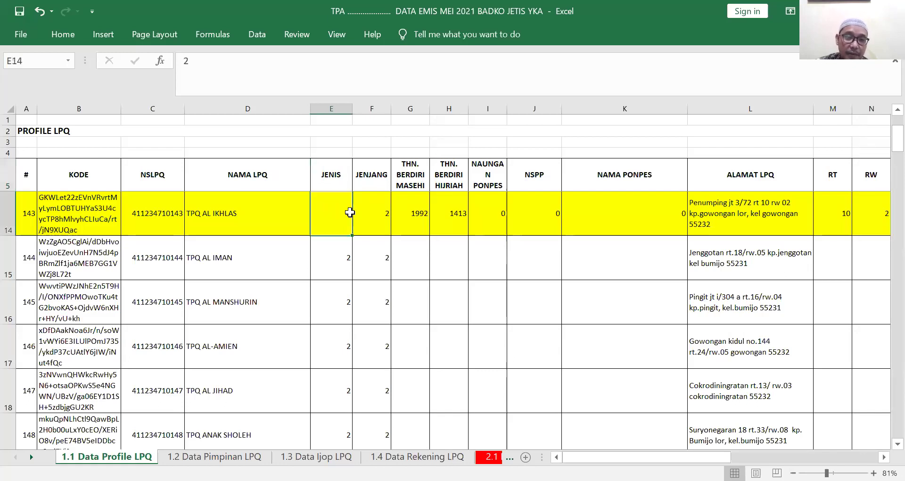
key("Right")
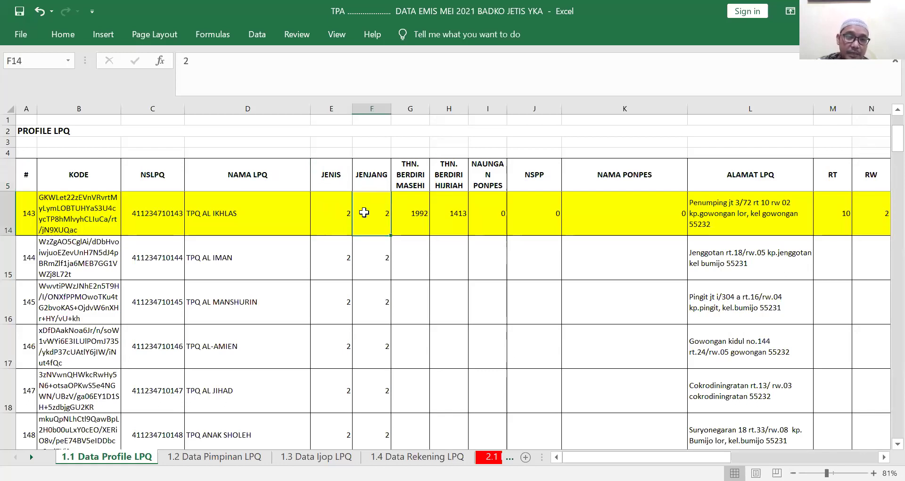
left_click(349, 198)
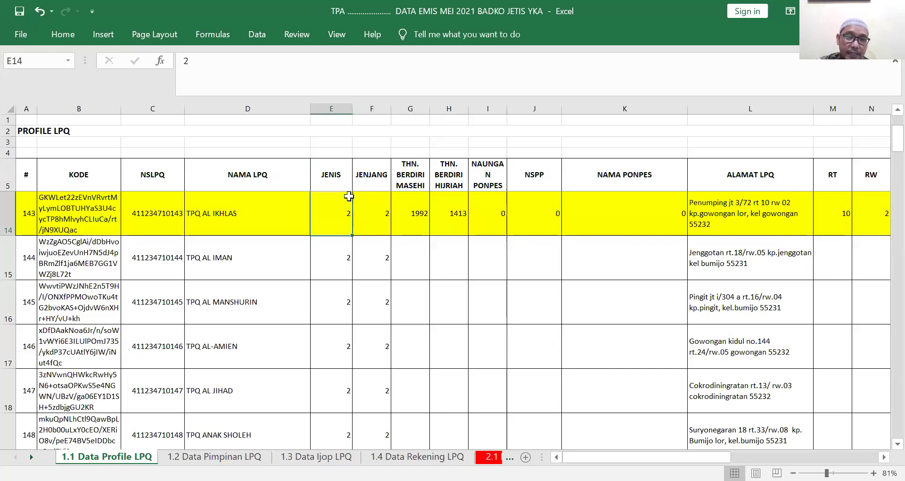
left_click(357, 202)
left_click(331, 202)
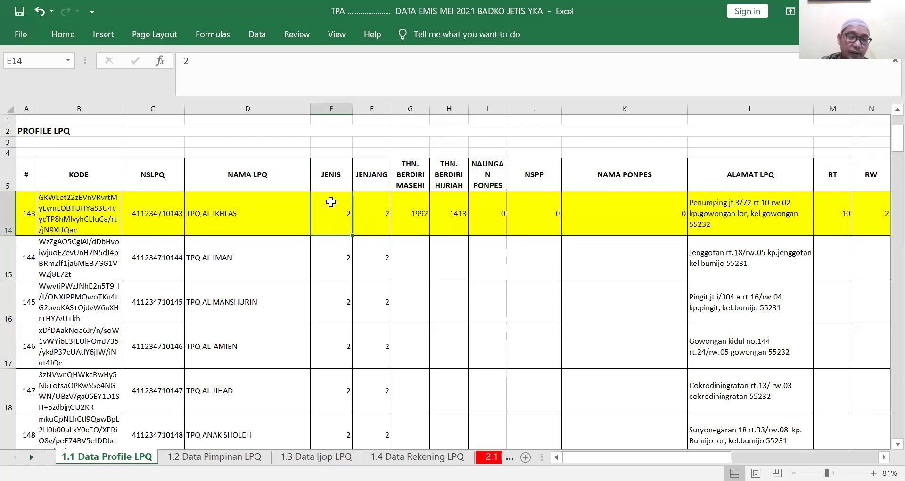
left_click(368, 207)
left_click(345, 208)
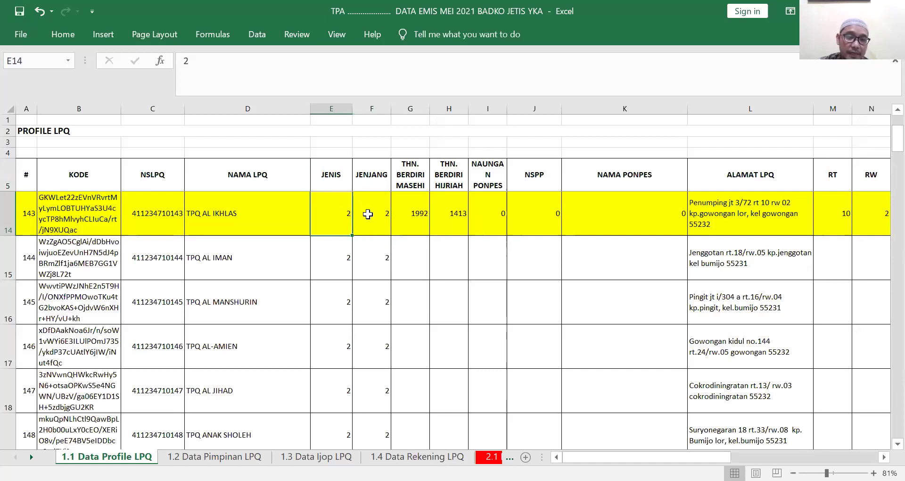
left_click(368, 213)
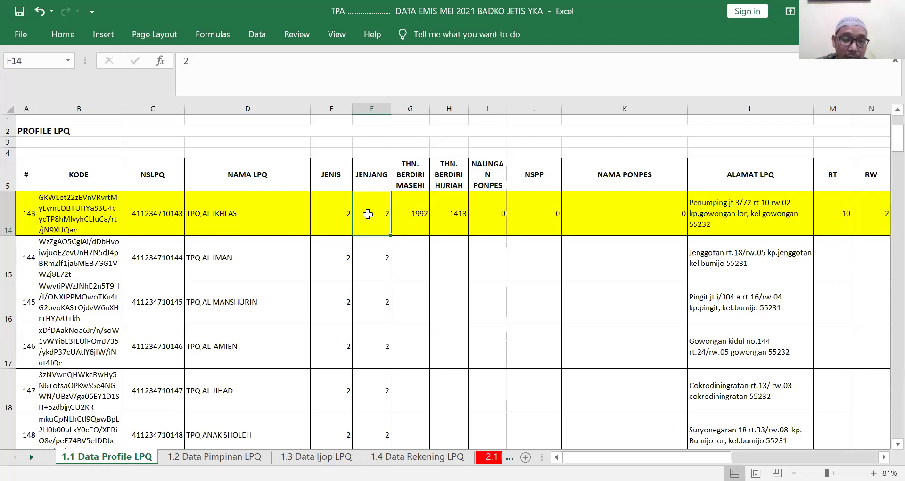
left_click(343, 214)
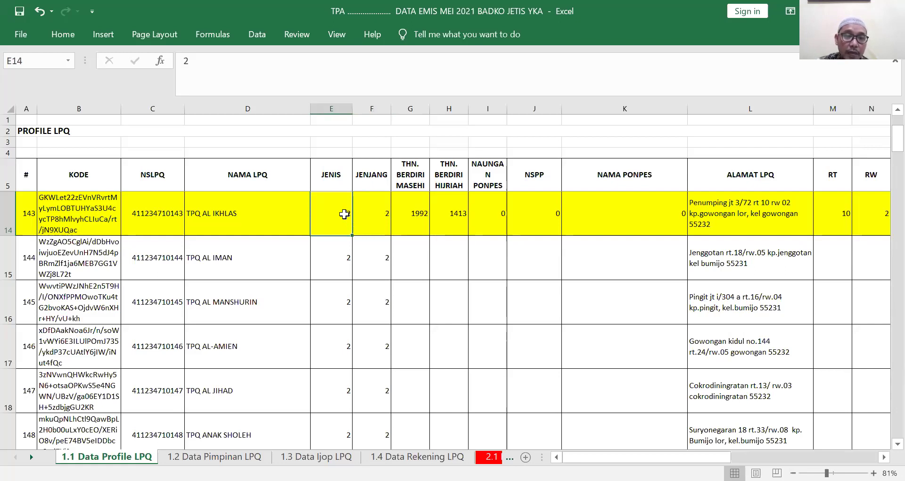
left_click(365, 213)
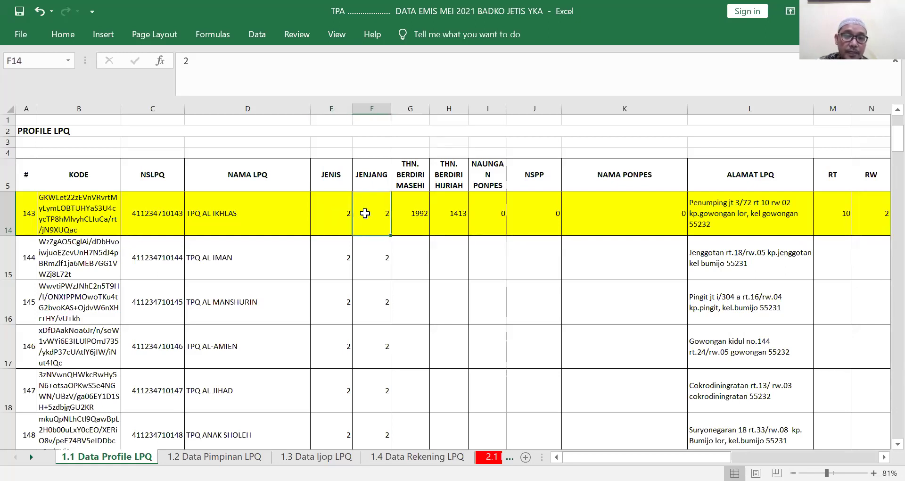
left_click(338, 213)
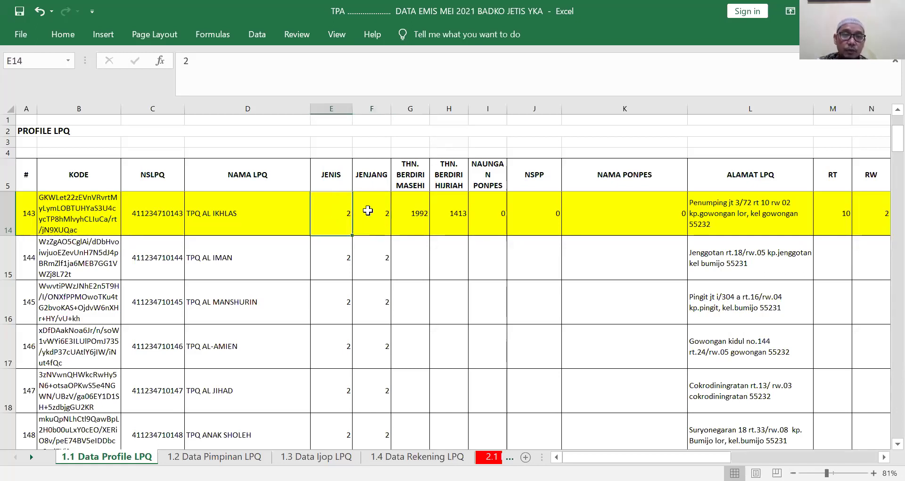
left_click(368, 211)
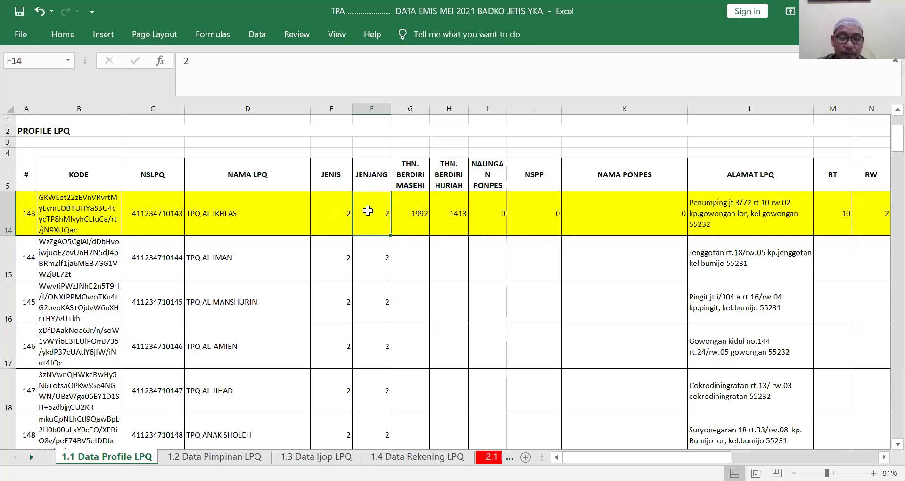
Check the Masehi and Hijriah founding years in the TPQ AL IKHLAS row.
left_click(411, 212)
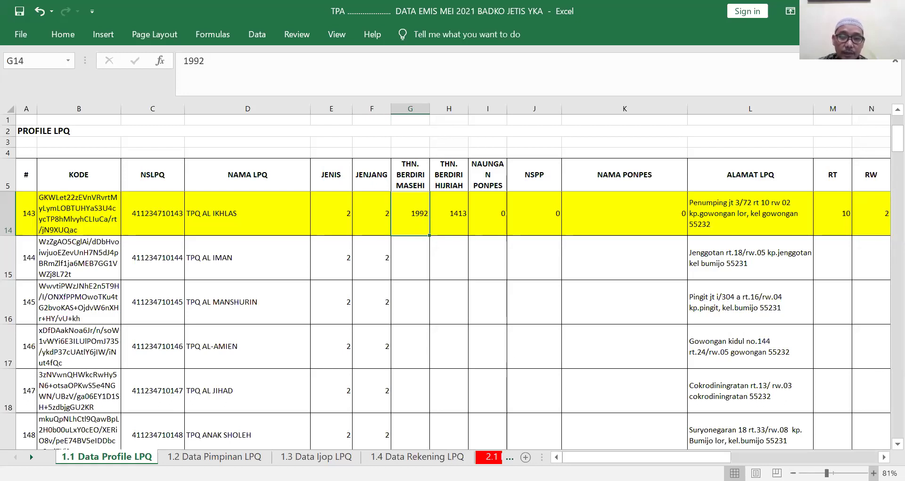
left_click(873, 473)
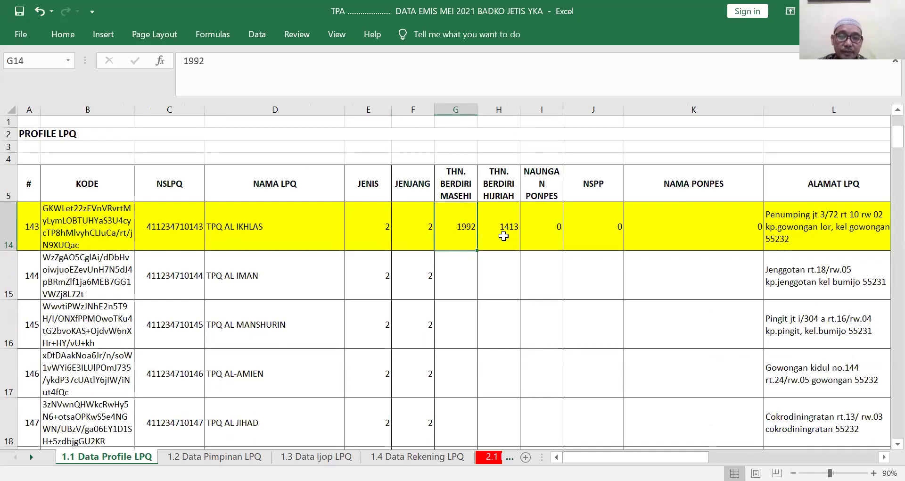
left_click(503, 236)
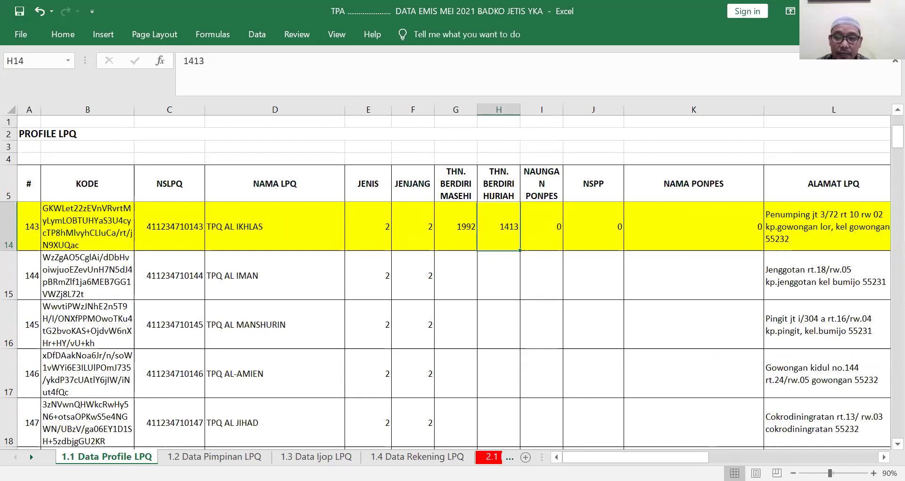
Examine the NAUNGAN PONPES, NSPP and NAMA PONPES entries in the TPQ AL IKHLAS row.
left_click_drag(610, 457, 644, 457)
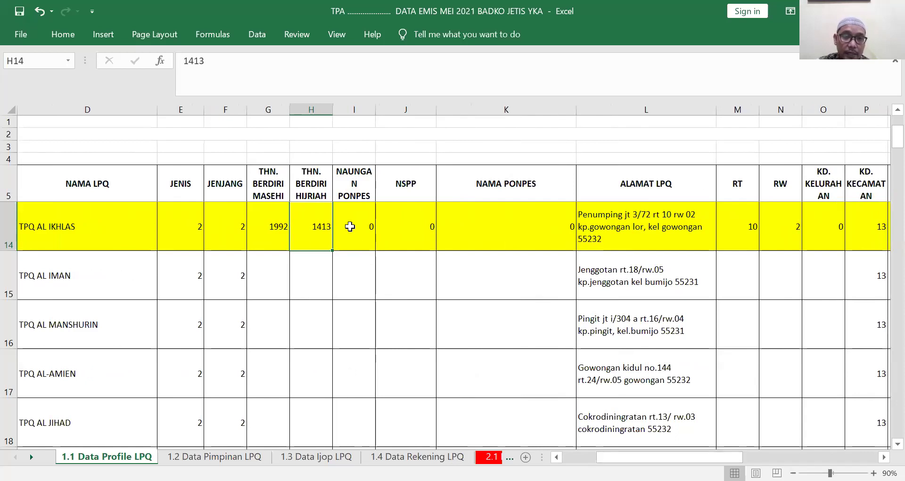
left_click(350, 227)
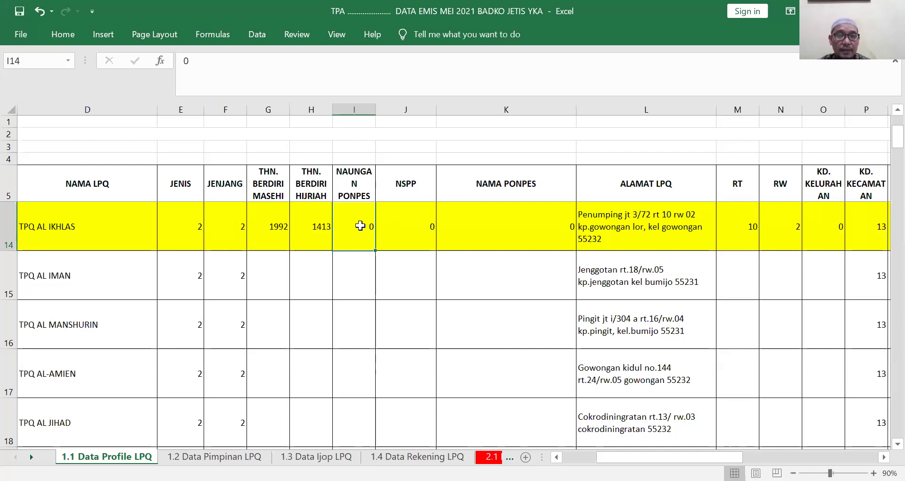
left_click(404, 220)
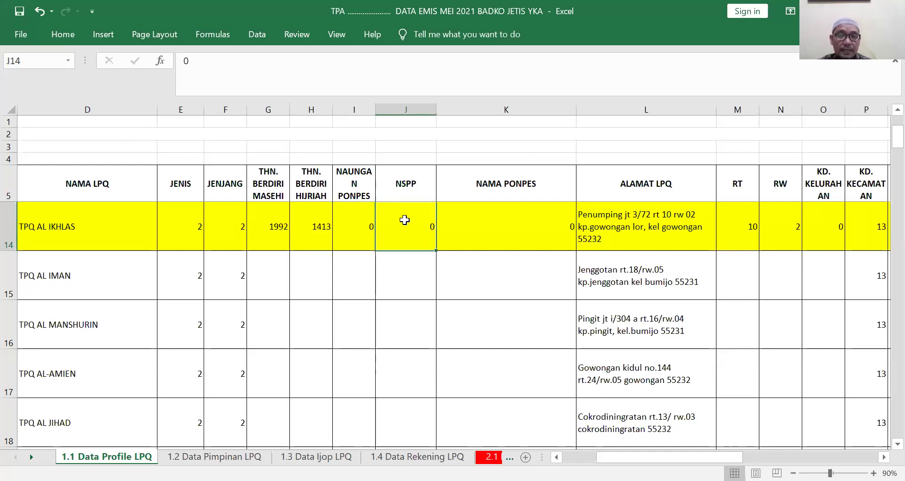
left_click(368, 213)
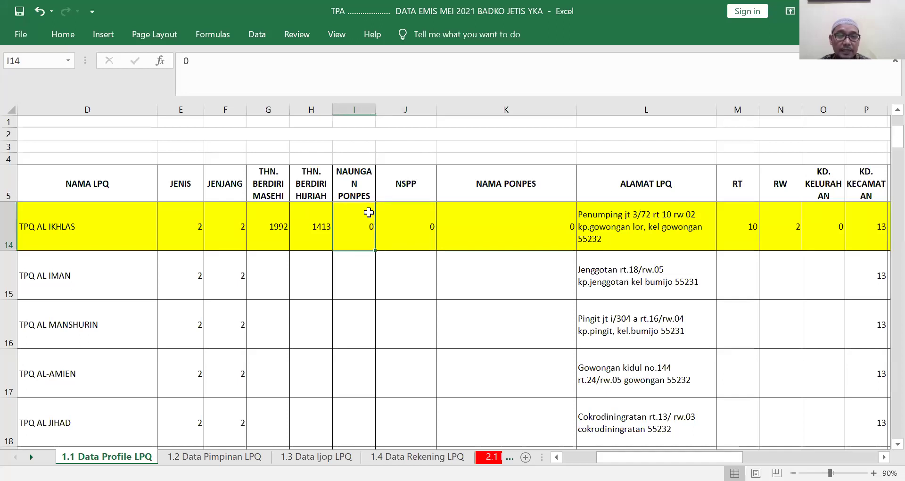
left_click(396, 218)
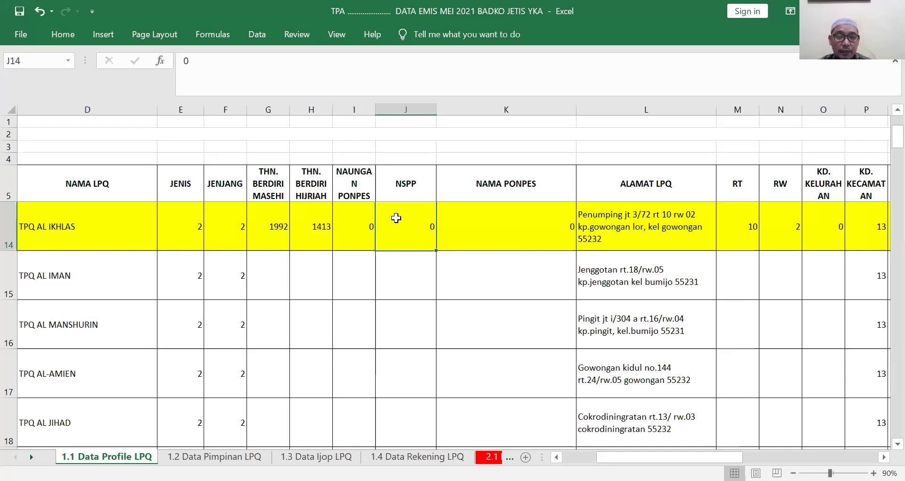
left_click(363, 218)
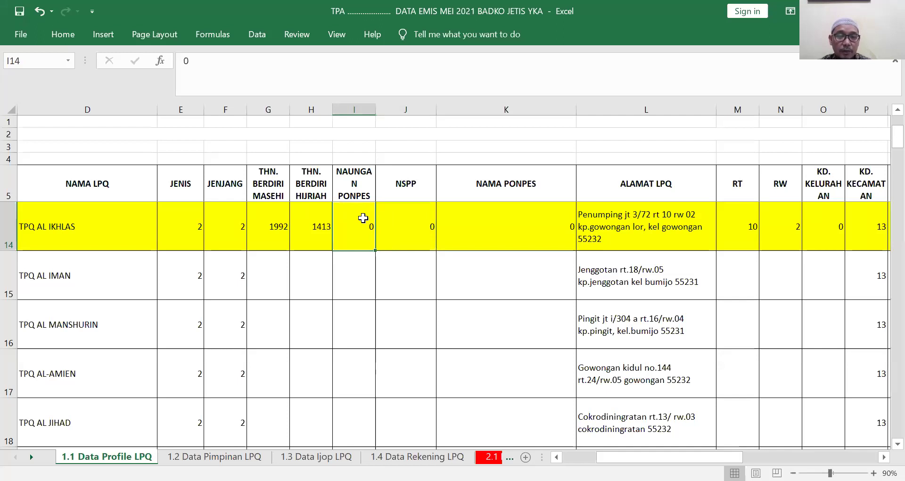
left_click(396, 220)
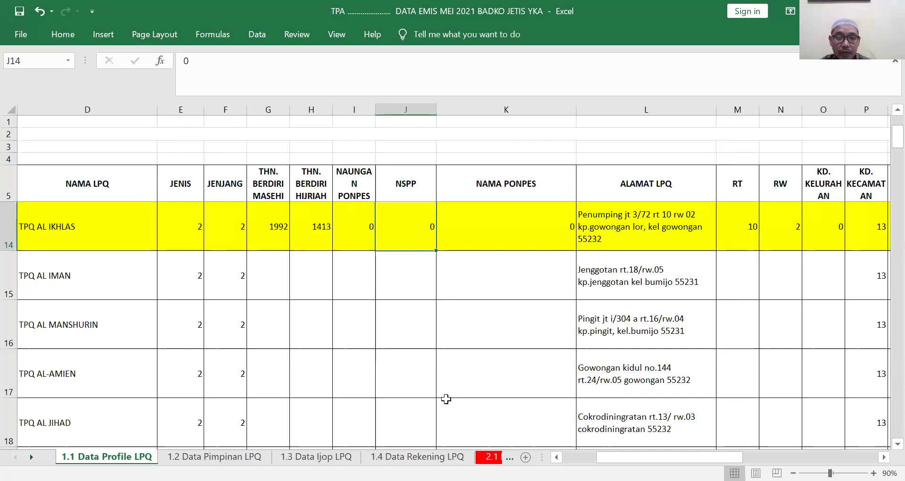
left_click(510, 219)
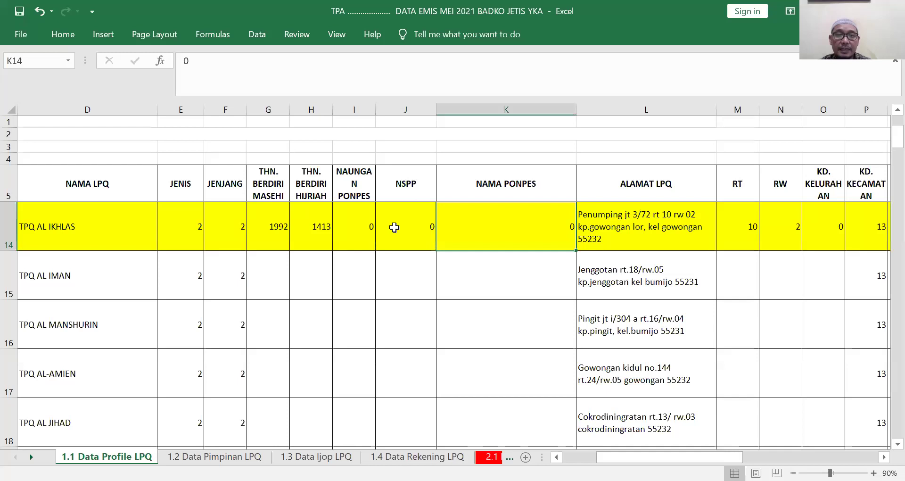
left_click(353, 227)
left_click(401, 226)
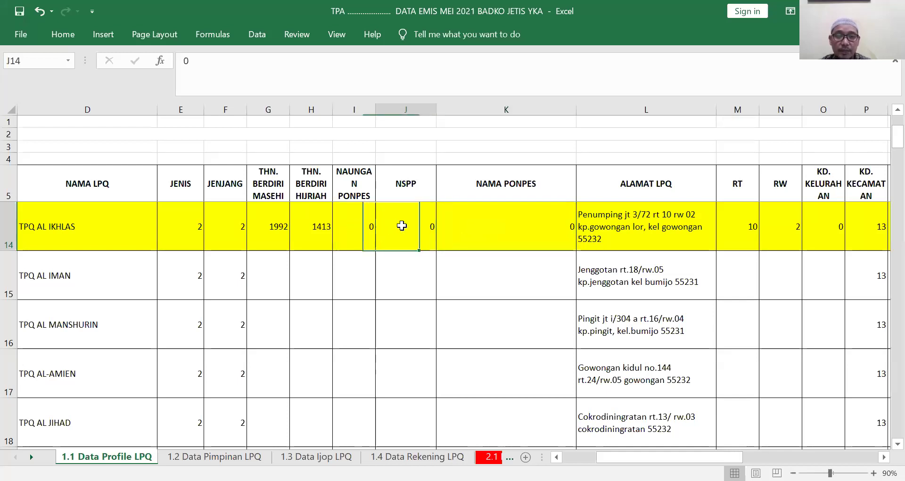
left_click(470, 225)
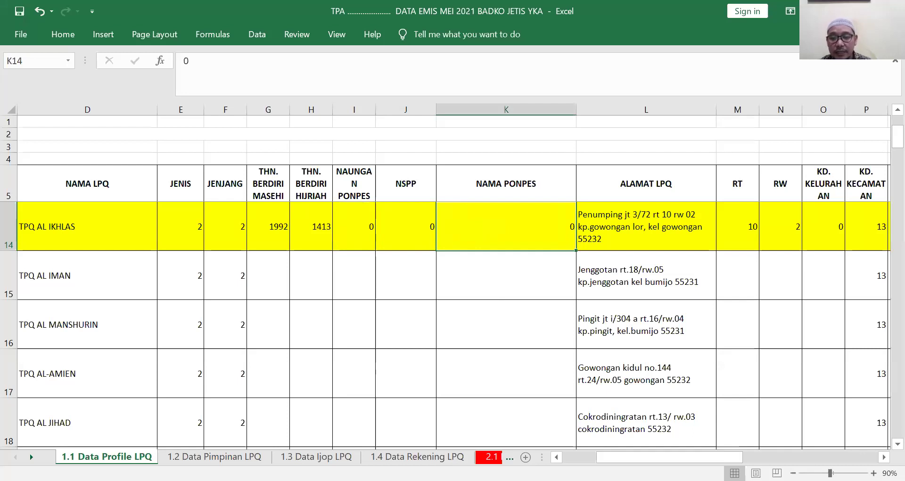
Examine the ALAMAT LPQ, RT and RW entries in the TPQ AL IKHLAS row.
left_click_drag(637, 456, 649, 457)
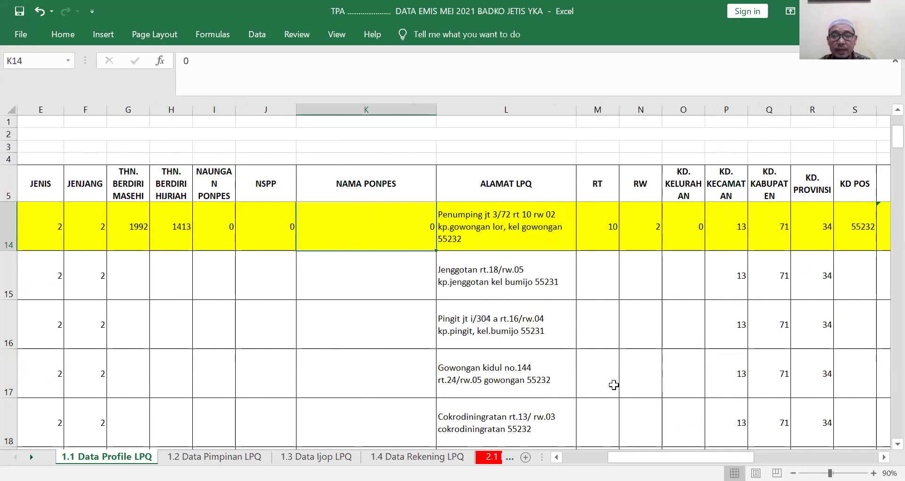
left_click_drag(615, 457, 671, 457)
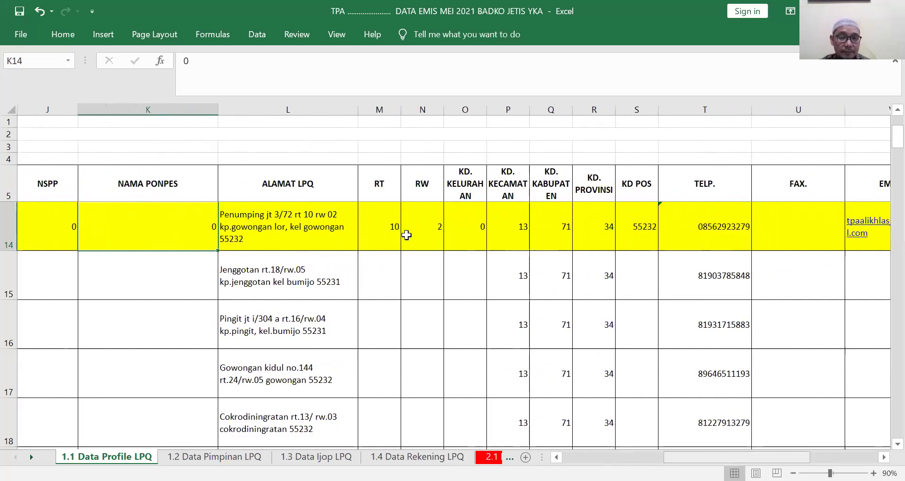
left_click(306, 219)
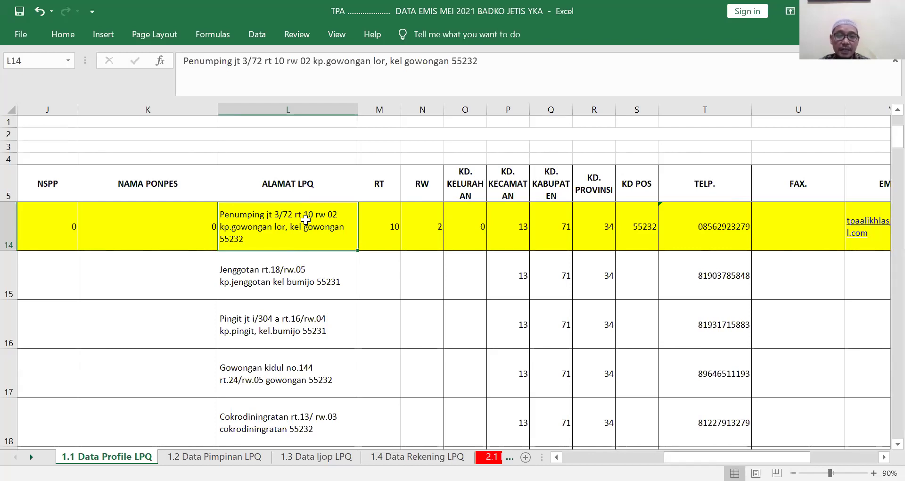
left_click(386, 212)
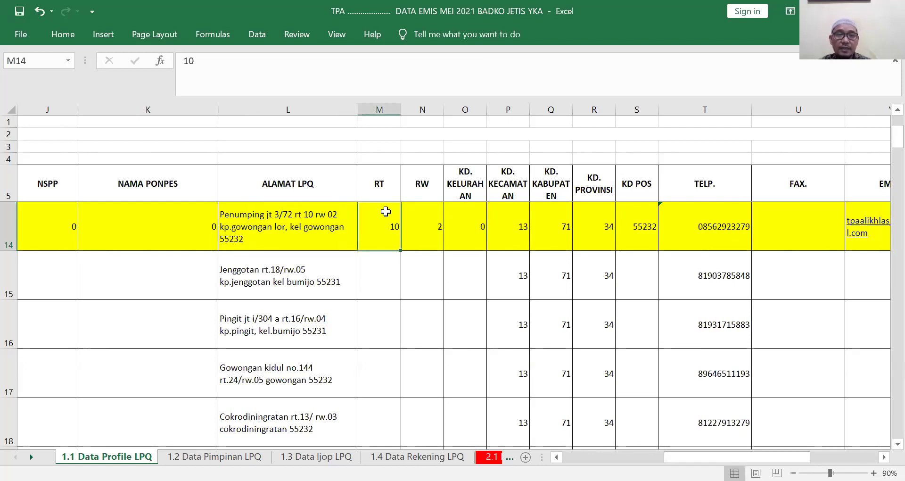
left_click(431, 217)
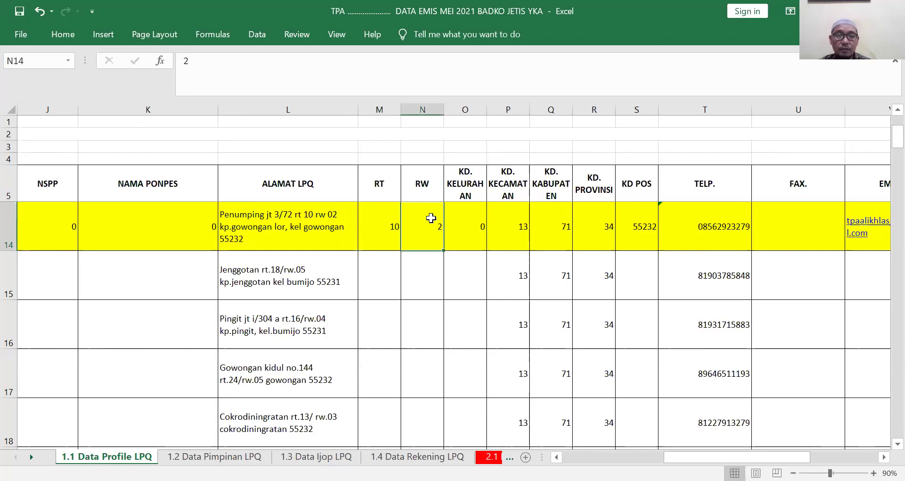
Review the kelurahan, kecamatan, kabupaten and provinsi codes in the TPQ AL IKHLAS row.
left_click(461, 220)
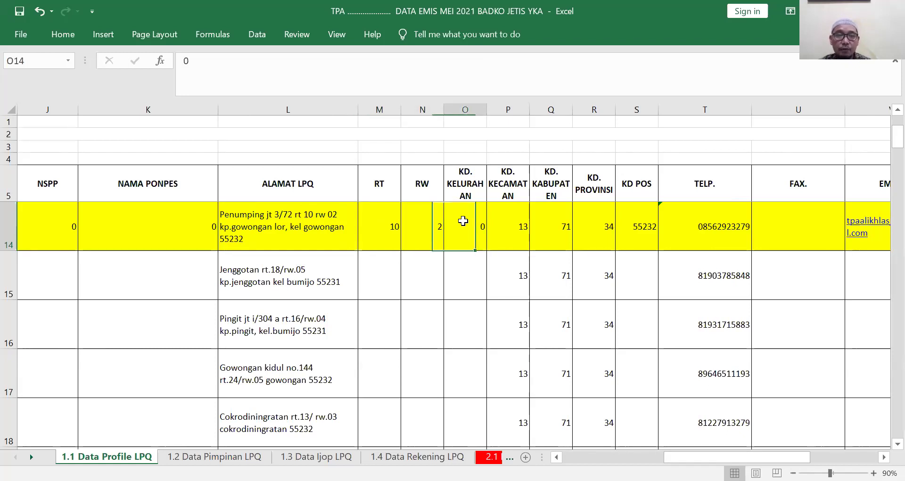
left_click_drag(736, 457, 758, 456)
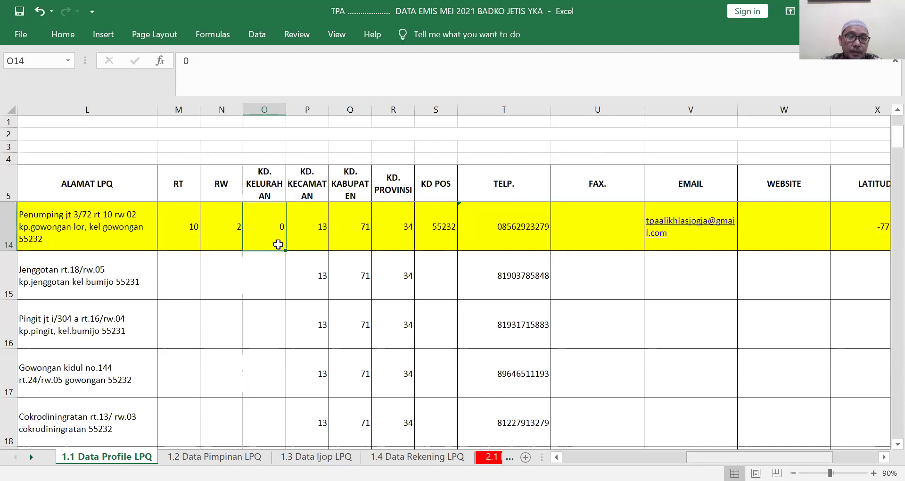
left_click(309, 232)
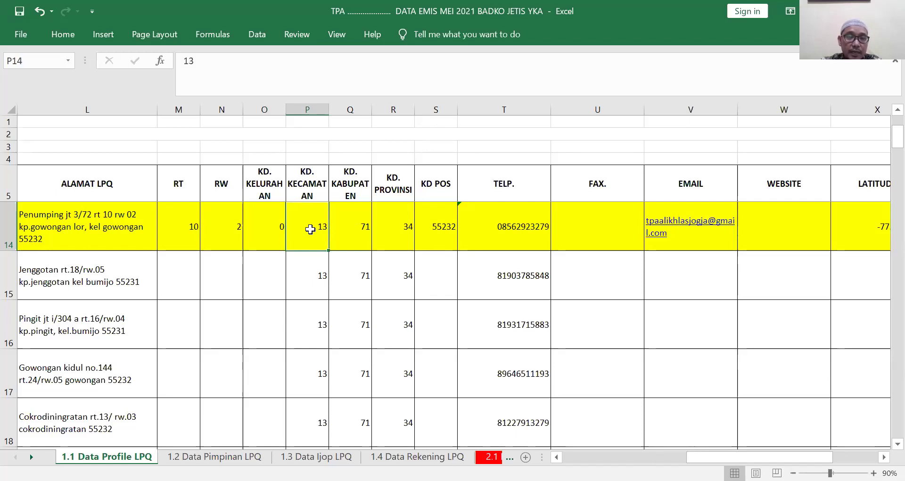
left_click(351, 227)
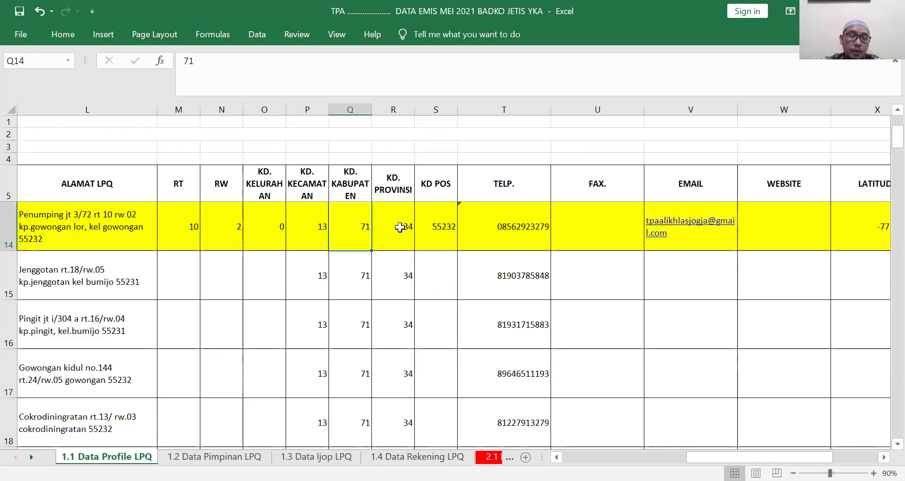
left_click(399, 227)
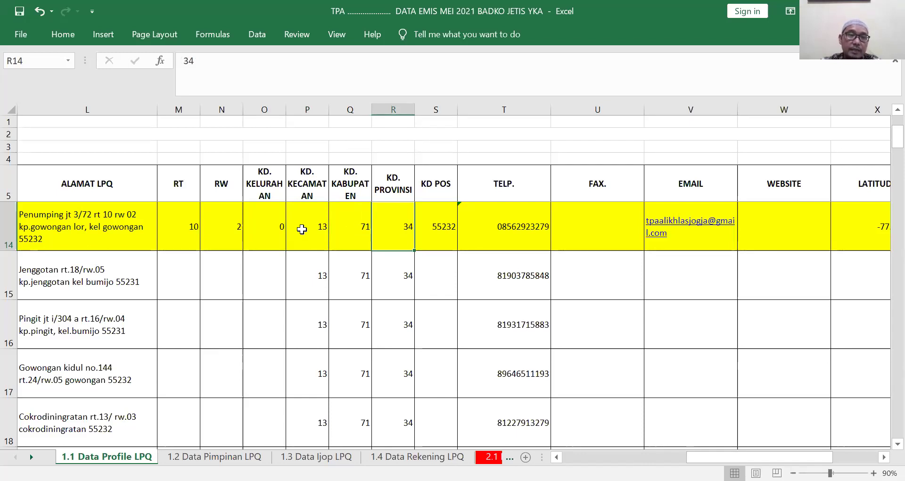
left_click(304, 226)
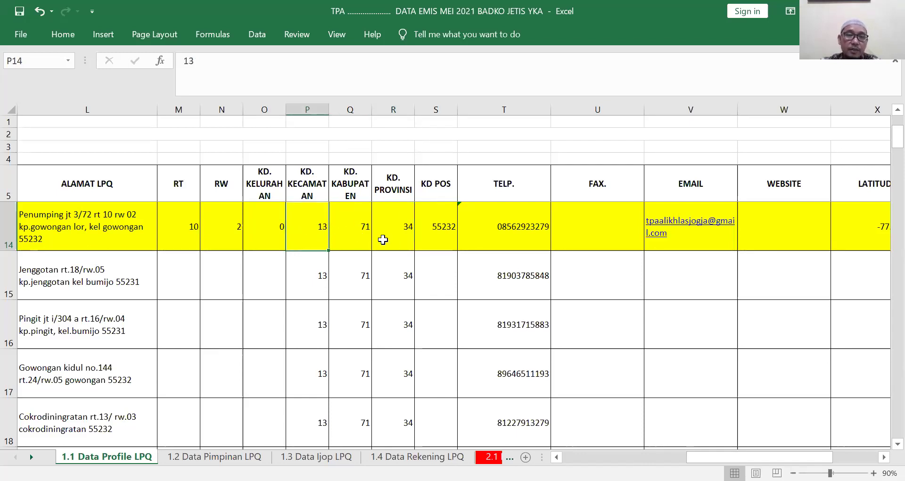
Check the KD POS and TELP. entries in the TPQ AL IKHLAS row.
left_click(434, 241)
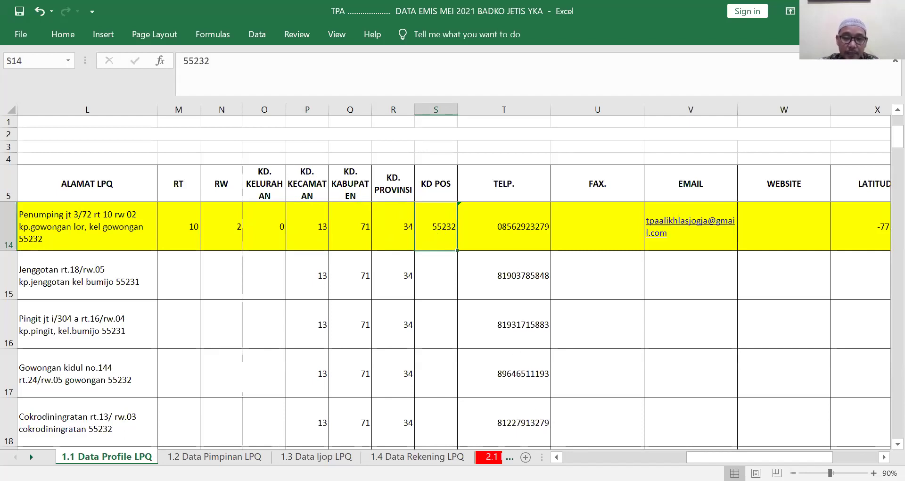
scroll(584, 356, "right", 2)
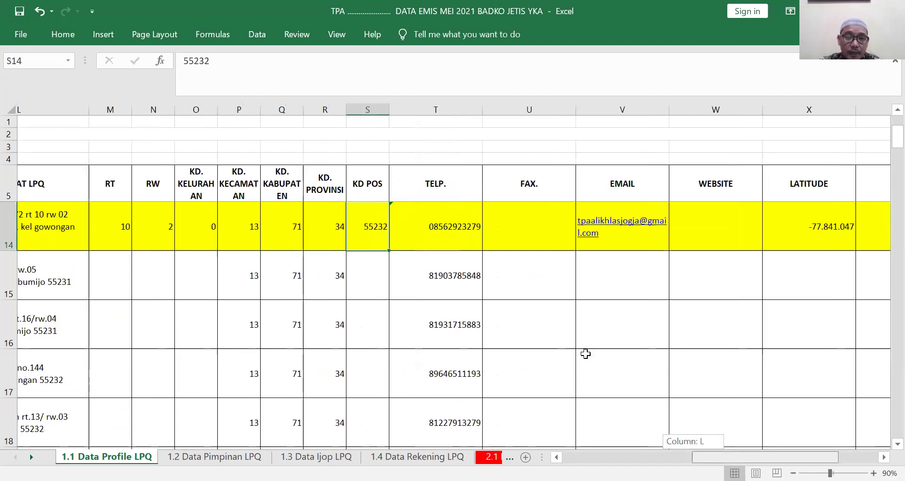
scroll(552, 297, "left", 2)
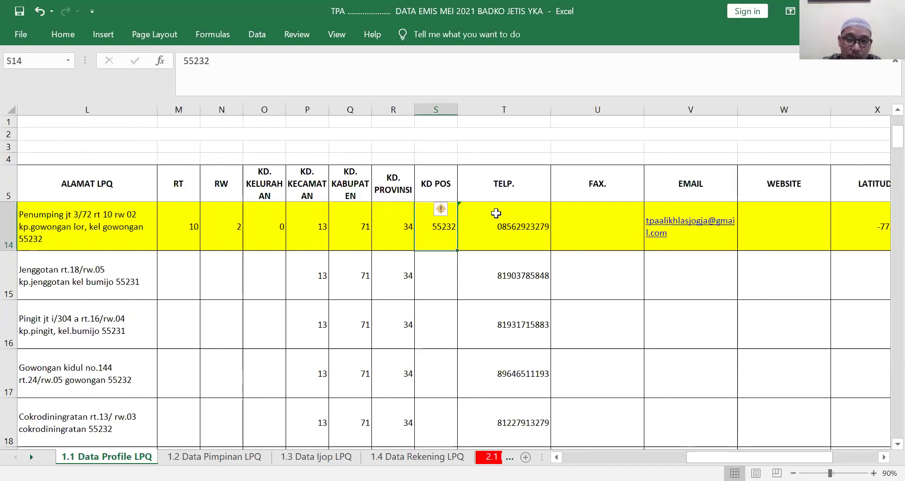
left_click(496, 213)
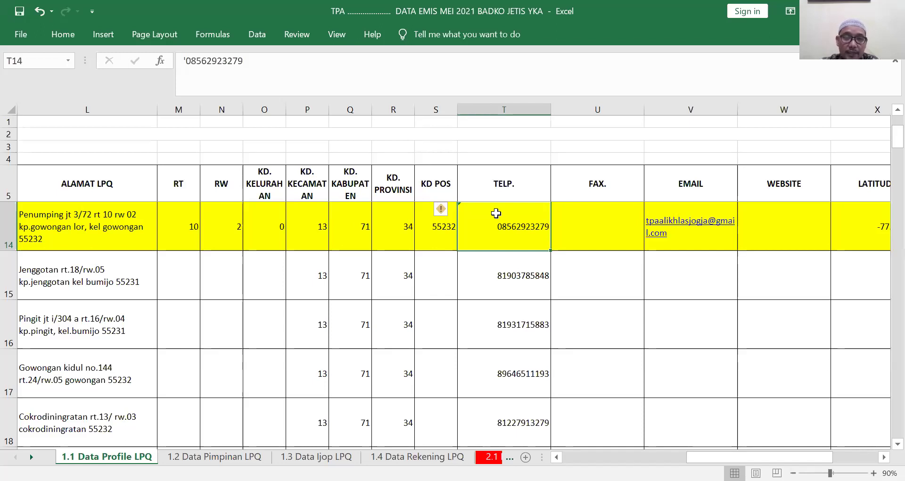
Prefix the TELP. number in the TPQ AL IMAN row with an apostrophe and a leading 0.
left_click(509, 281)
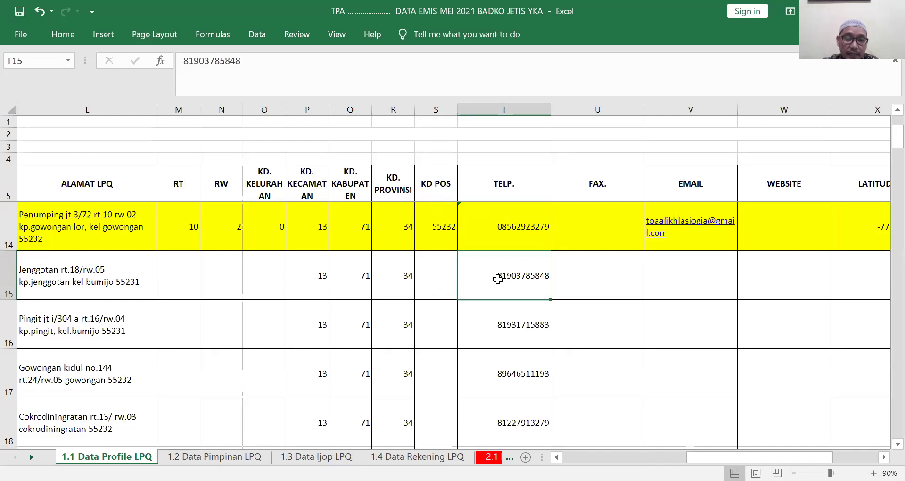
double_click(498, 279)
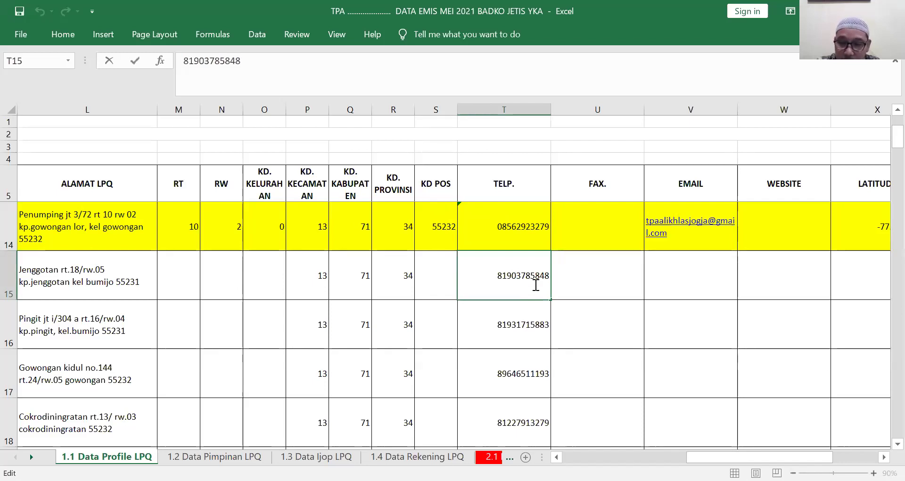
type("'")
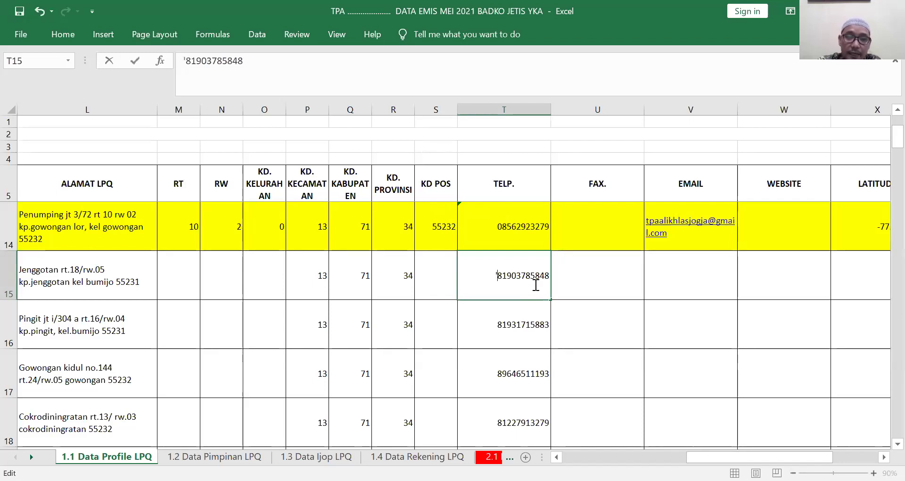
left_click(497, 321)
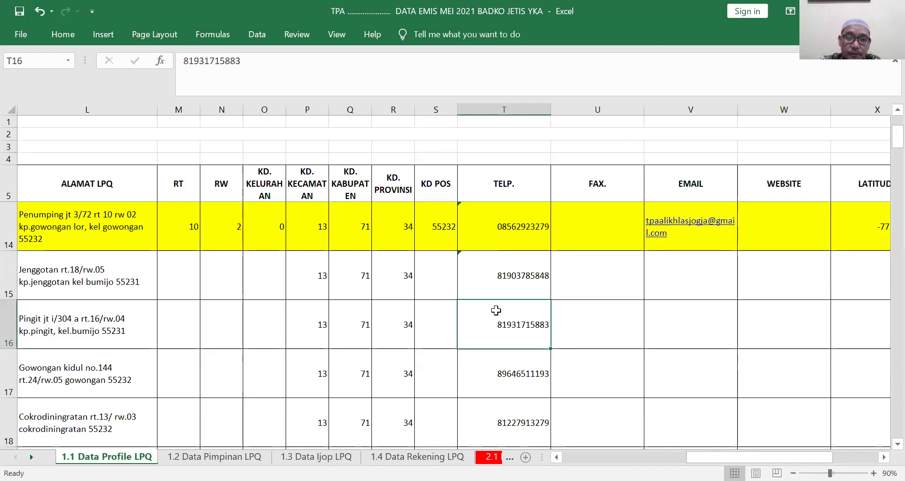
left_click(494, 274)
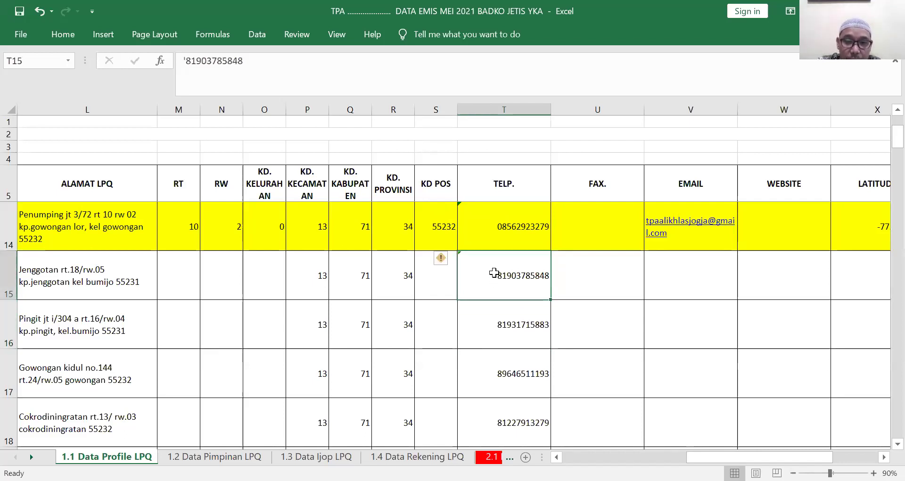
double_click(495, 276)
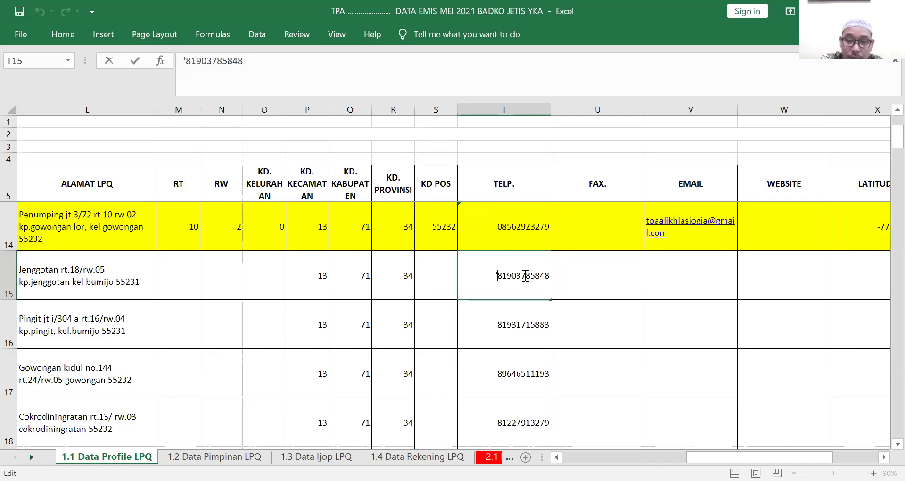
type("0")
key("Return")
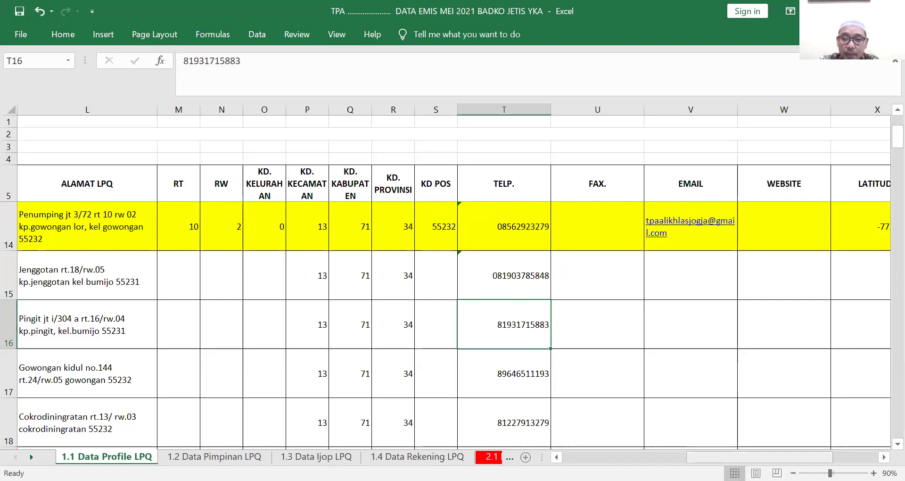
Examine the contact and coordinate columns, then the GEOGRAFIS, WIL. KHUSUS and POTENSI EKONOMI codes in the TPQ AL IKHLAS row.
left_click_drag(759, 457, 789, 457)
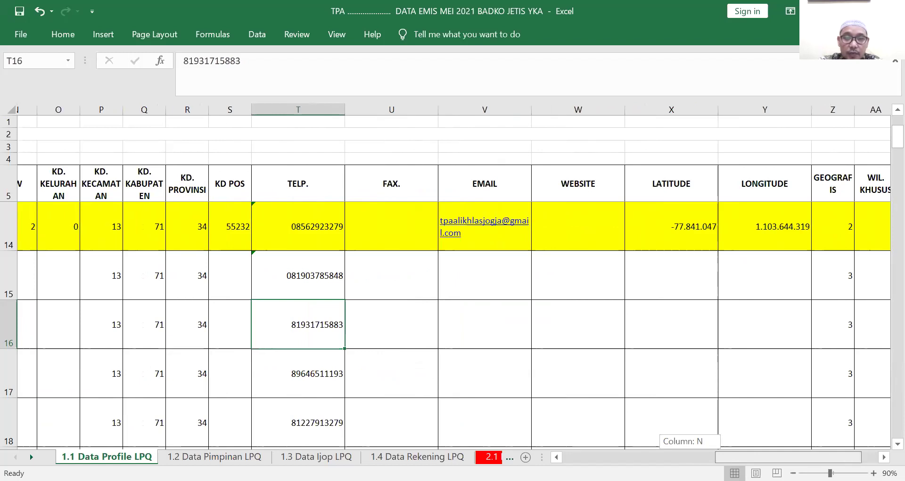
left_click_drag(788, 457, 806, 457)
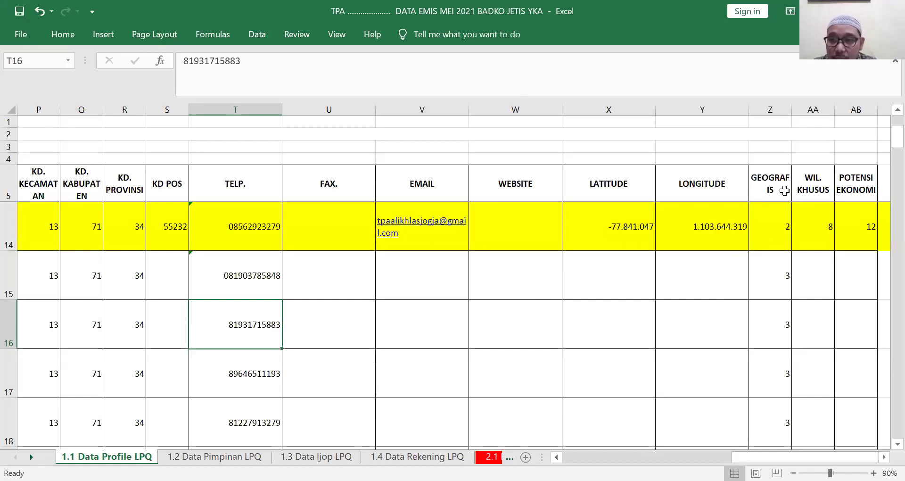
left_click(768, 193)
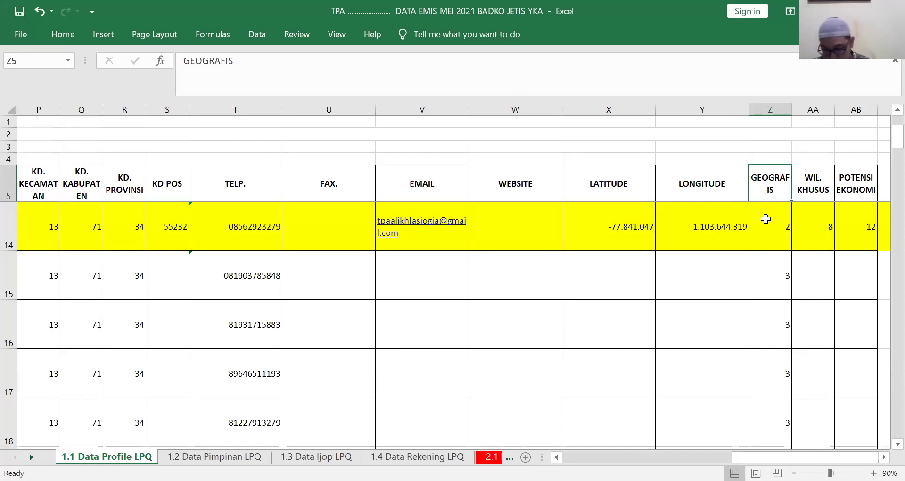
left_click(766, 218)
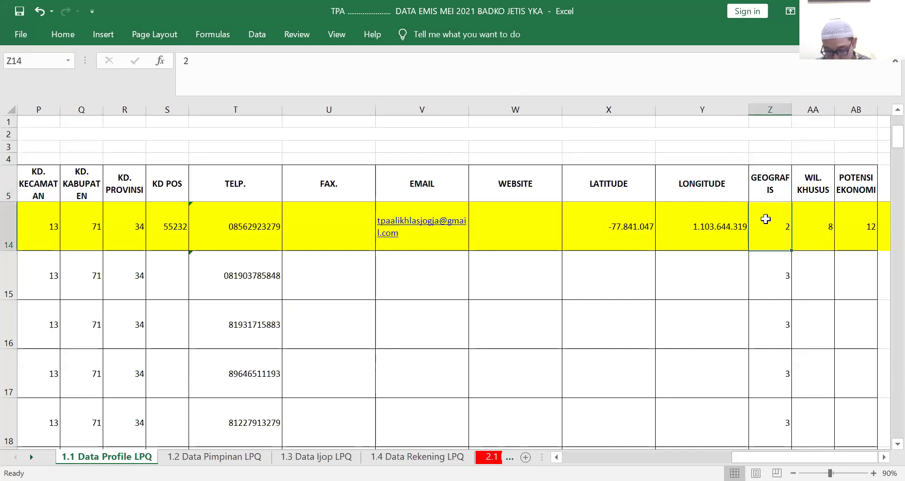
left_click(778, 276)
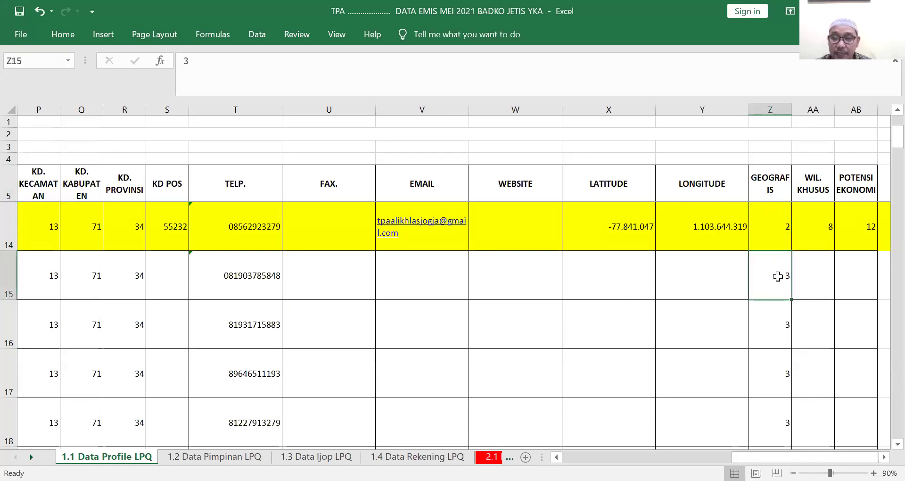
left_click(775, 240)
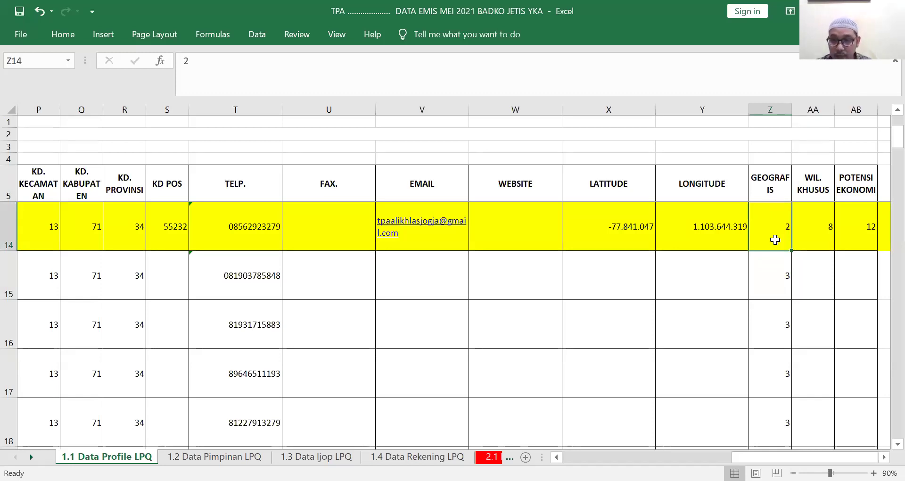
left_click(824, 230)
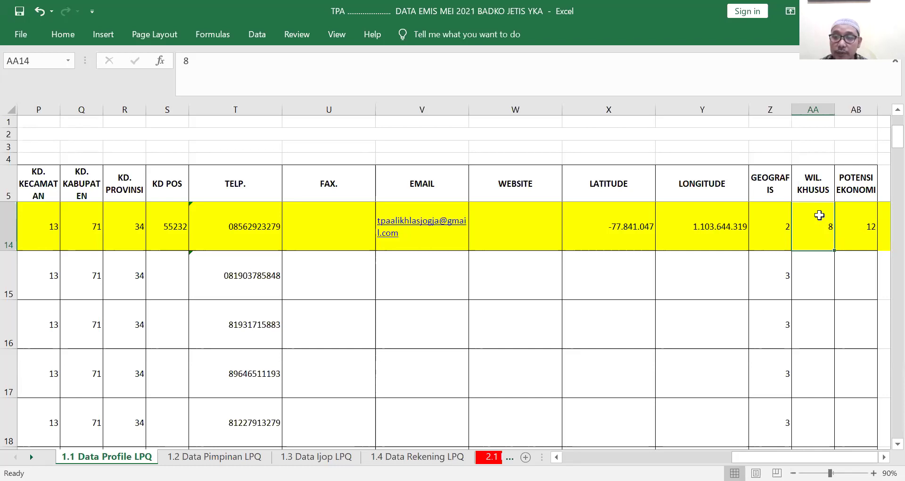
left_click(855, 224)
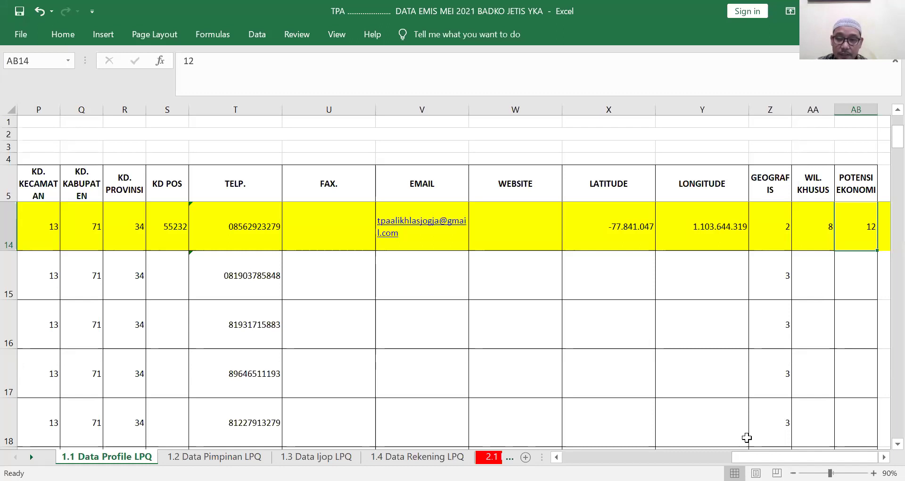
Open the 1.2 Data Pimpinan LPQ sheet and examine the NAMA PIMPINAN and GELAR DEPAN cells in the TPQ AL IKHLAS row.
left_click_drag(801, 457, 632, 457)
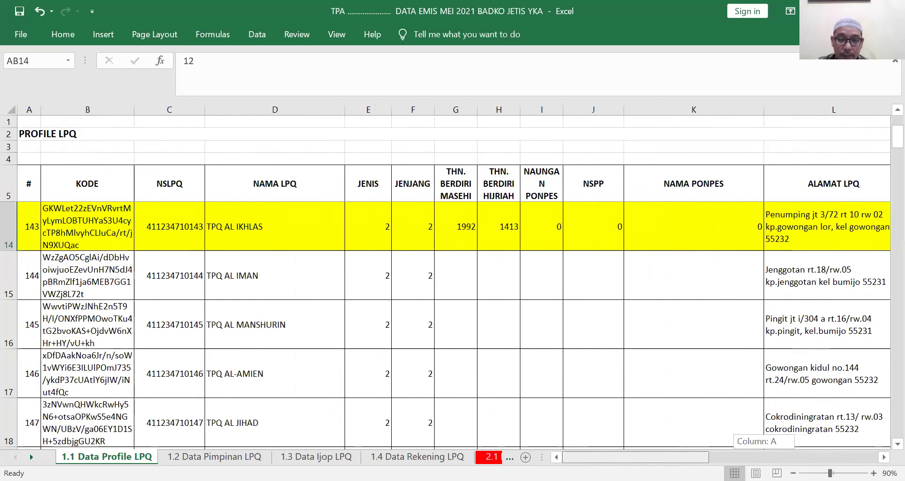
left_click_drag(632, 457, 632, 457)
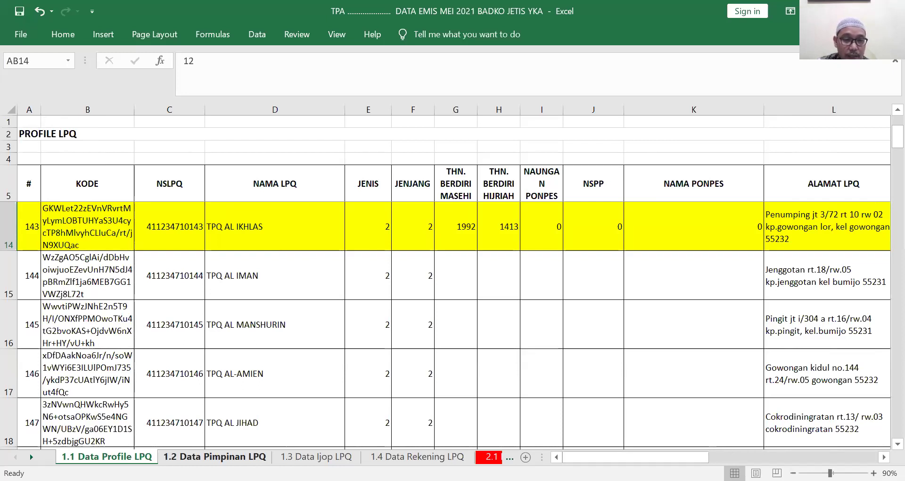
left_click(214, 456)
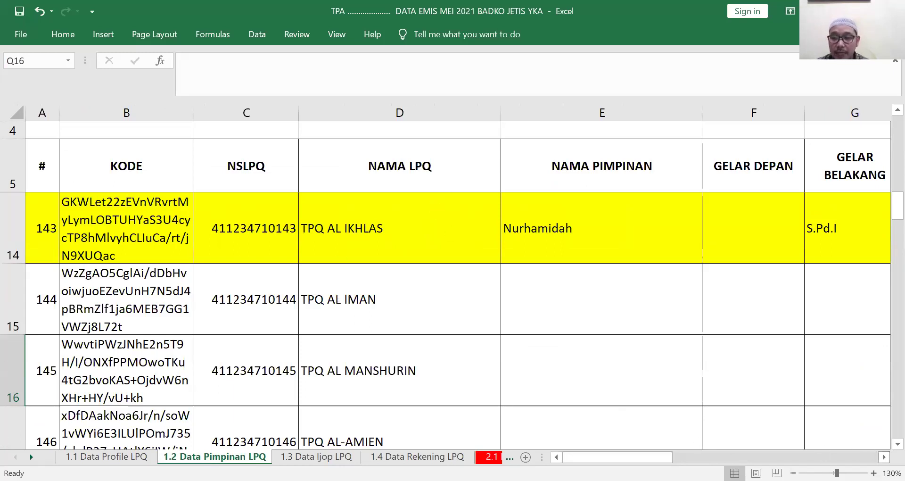
scroll(458, 279, "right", 3)
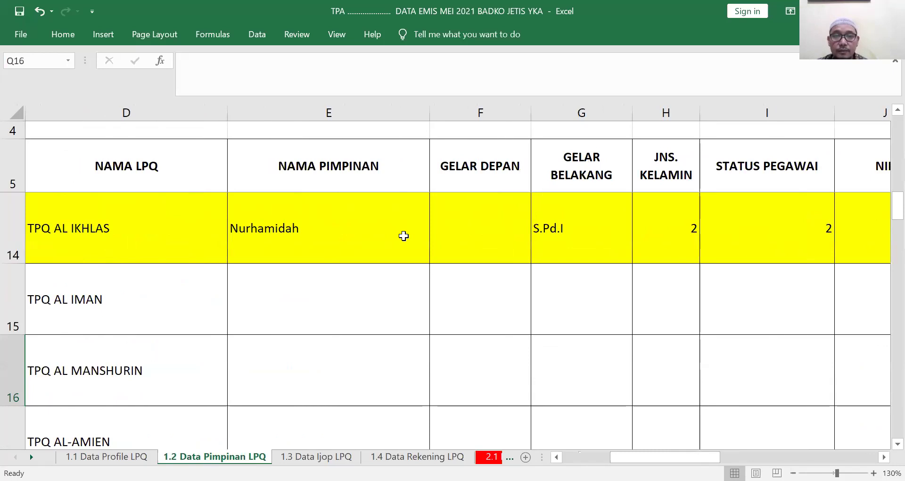
left_click(477, 237)
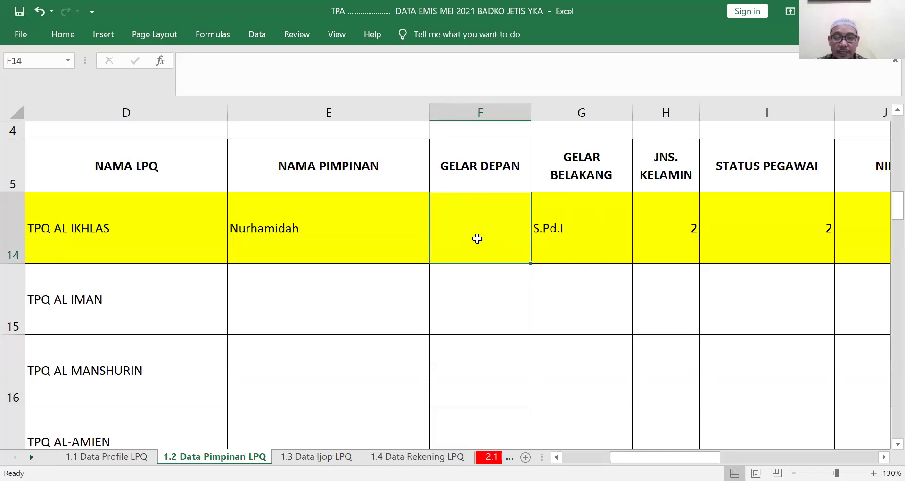
Examine the GELAR BELAKANG, JNS. KELAMIN, STATUS PEGAWAI and NIP cells in the TPQ AL IKHLAS row.
left_click(576, 220)
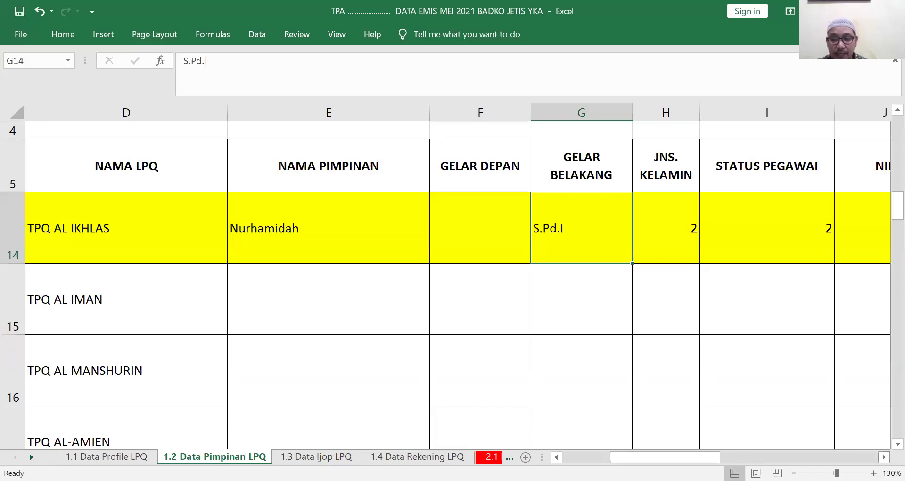
scroll(457, 278, "right", 1)
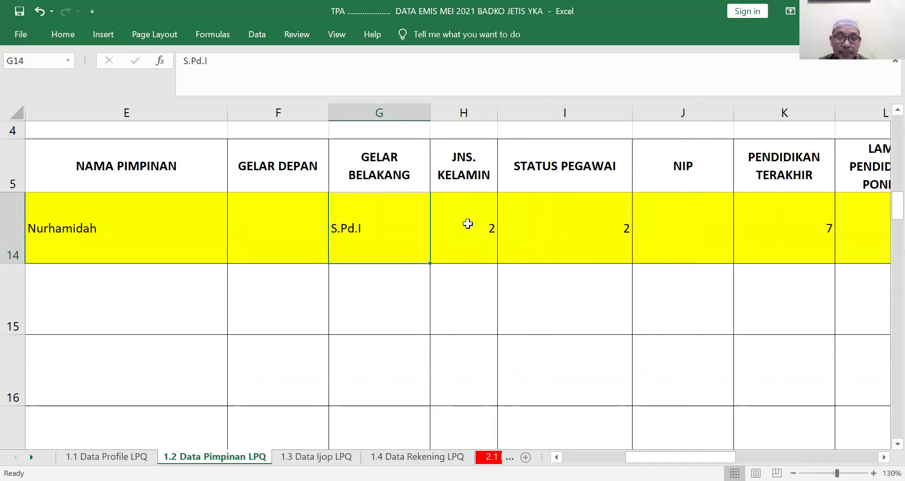
left_click(467, 223)
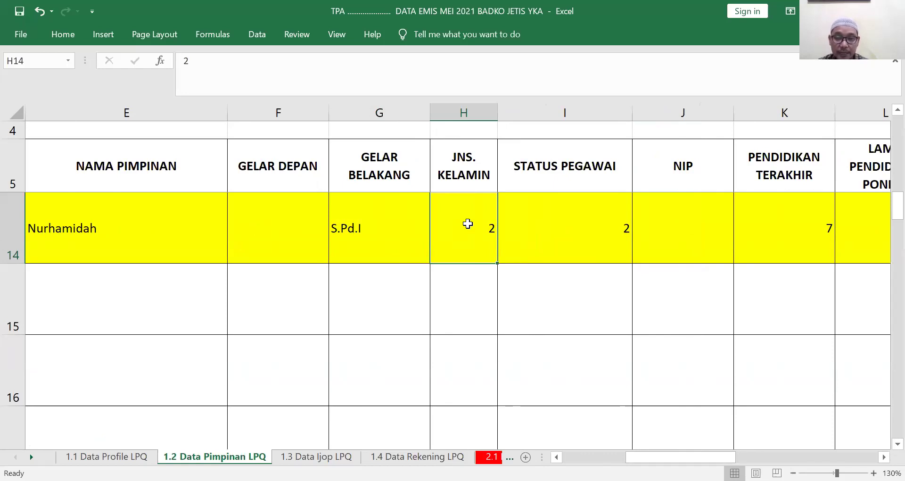
left_click(556, 222)
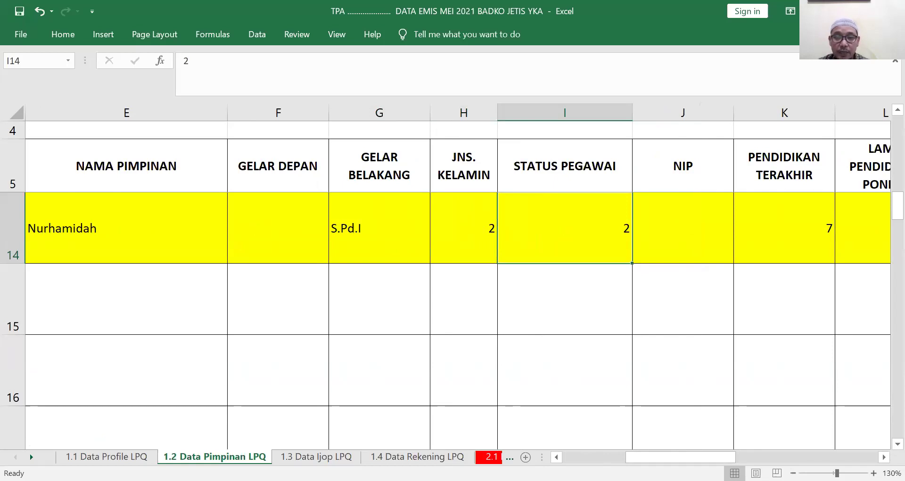
scroll(539, 384, "right", 2)
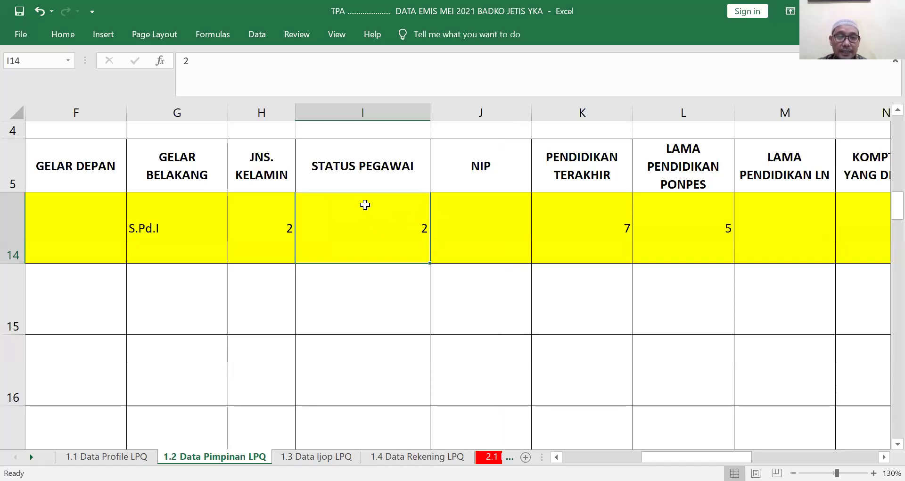
left_click(474, 224)
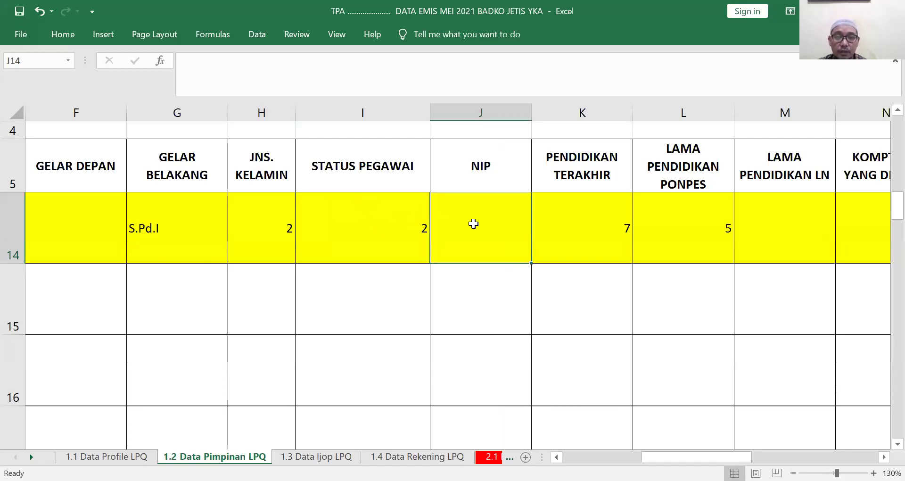
left_click(402, 221)
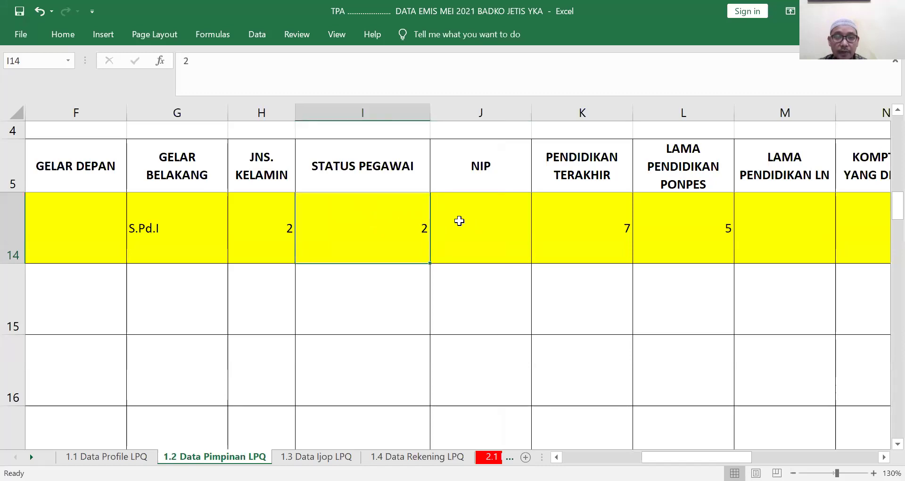
left_click(478, 220)
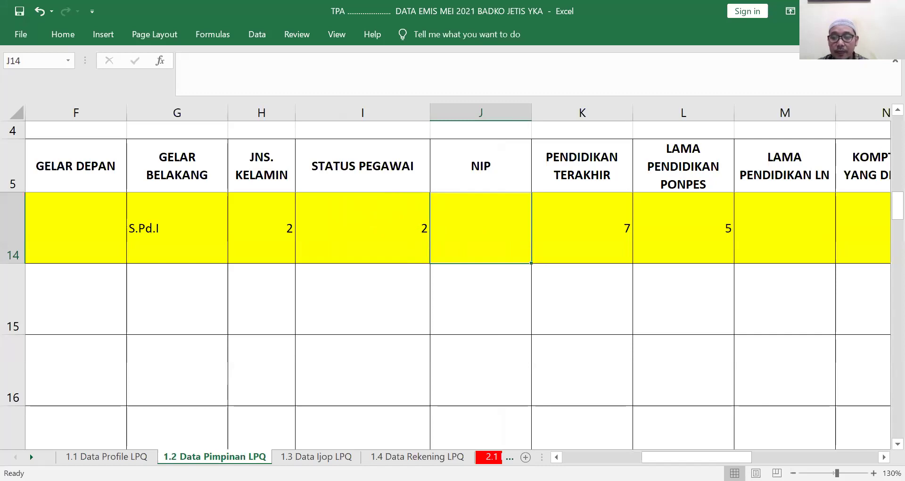
Examine the PENDIDIKAN TERAKHIR, LAMA PENDIDIKAN PONPES, LAMA PENDIDIKAN LN and KOMPTENSI YANG DIMILIKI cells in the TPQ AL IKHLAS row.
left_click(884, 458)
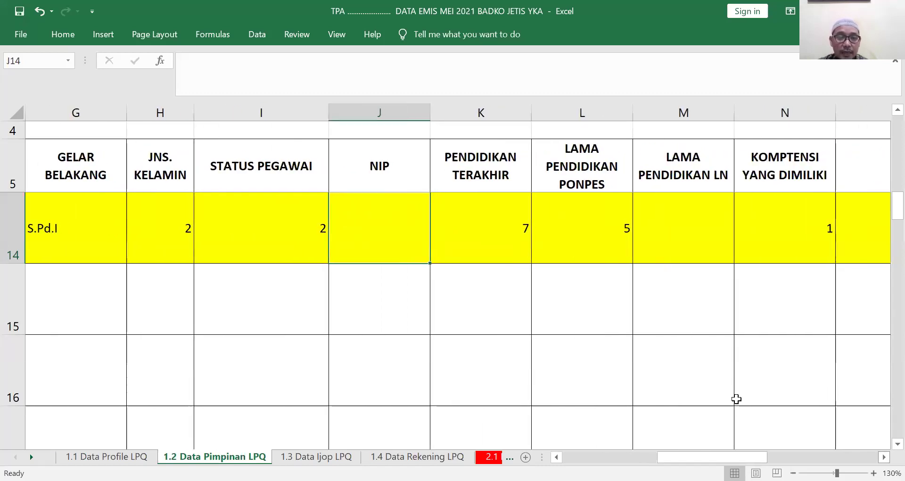
scroll(581, 336, "right", 2)
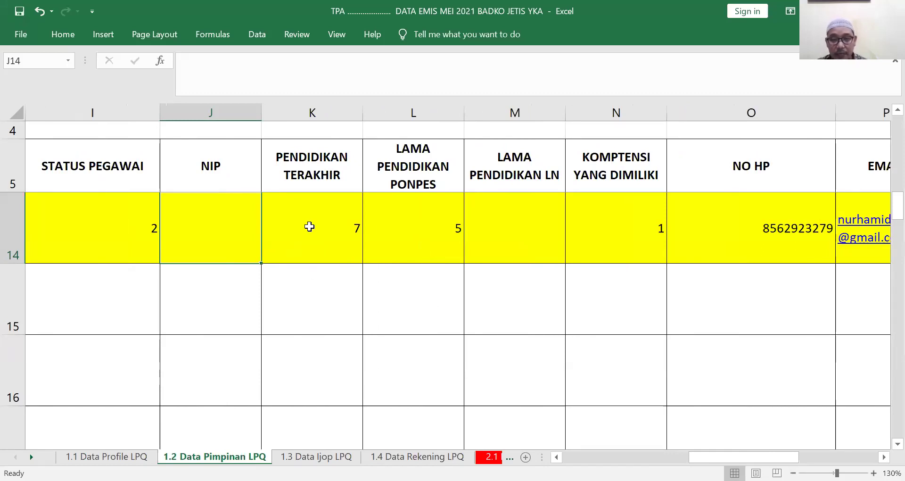
left_click(326, 220)
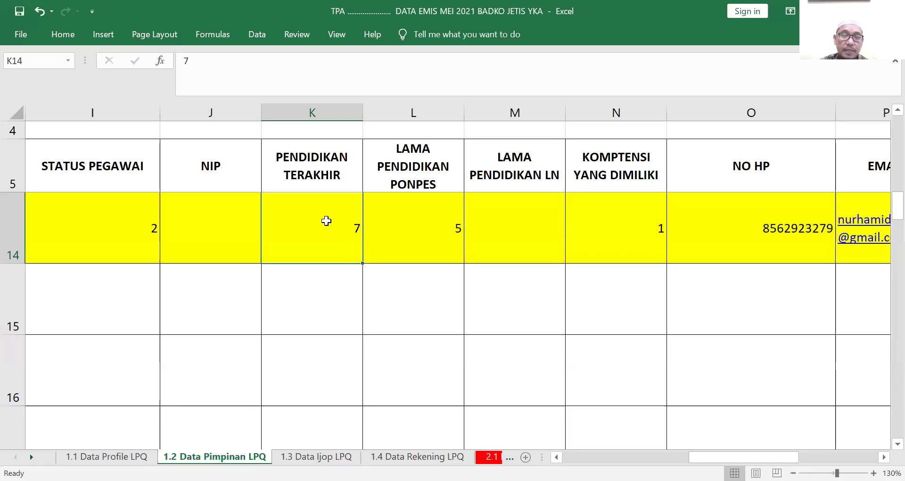
left_click(407, 204)
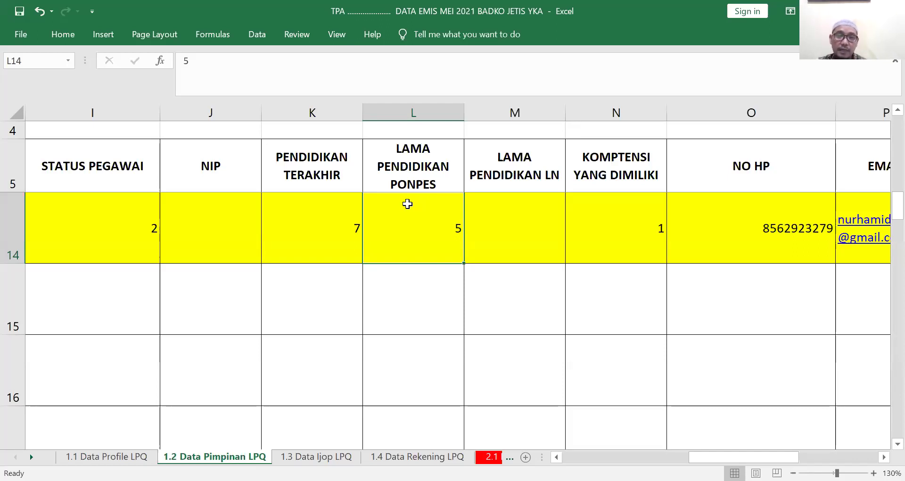
left_click(513, 226)
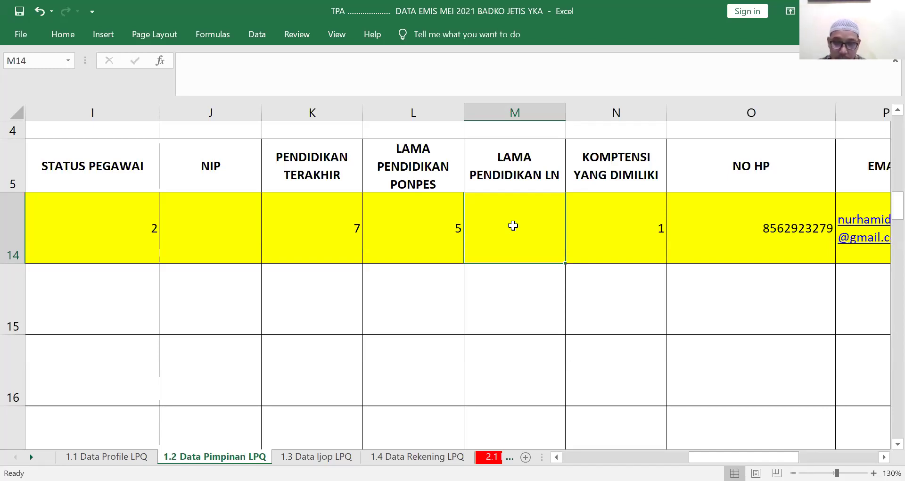
left_click(618, 244)
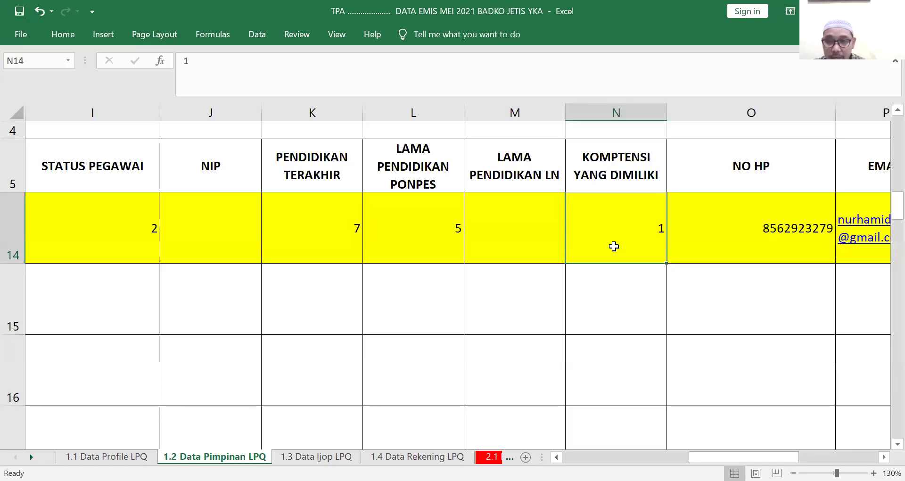
Prefix the NO HP number in the TPQ AL IKHLAS row with an apostrophe and a leading 0.
key("Right")
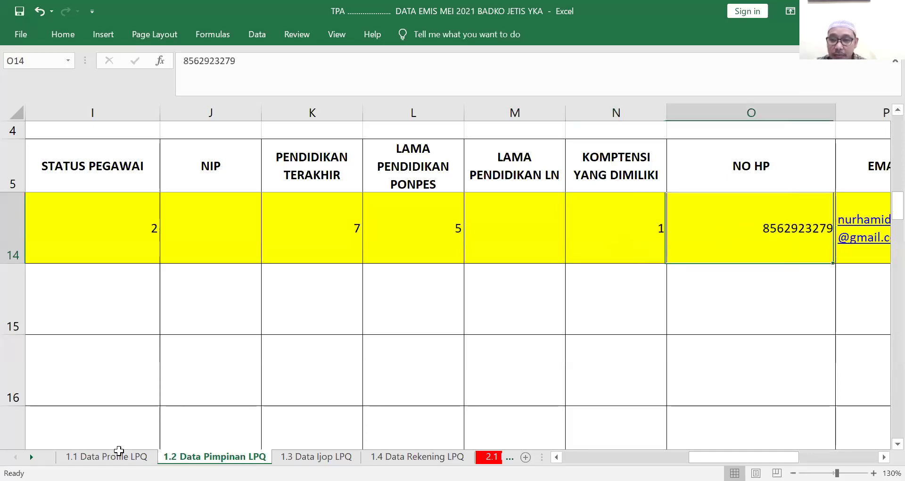
scroll(457, 282, "right", 1)
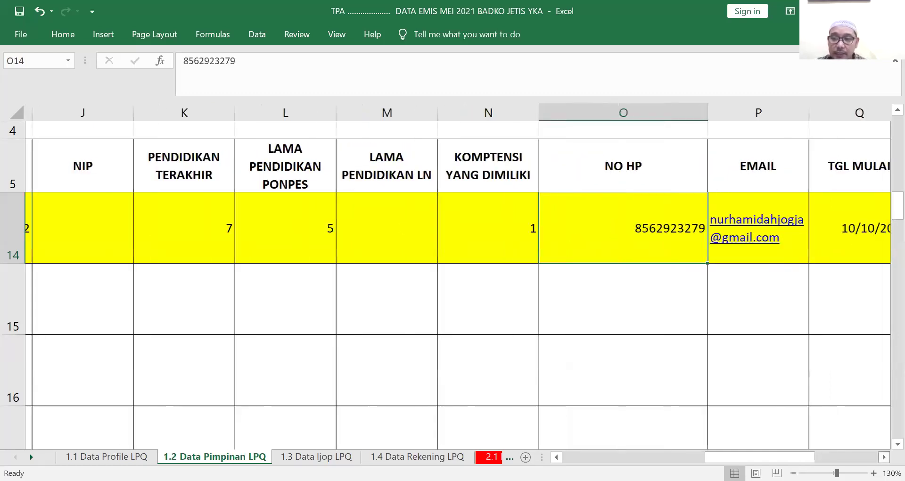
double_click(626, 231)
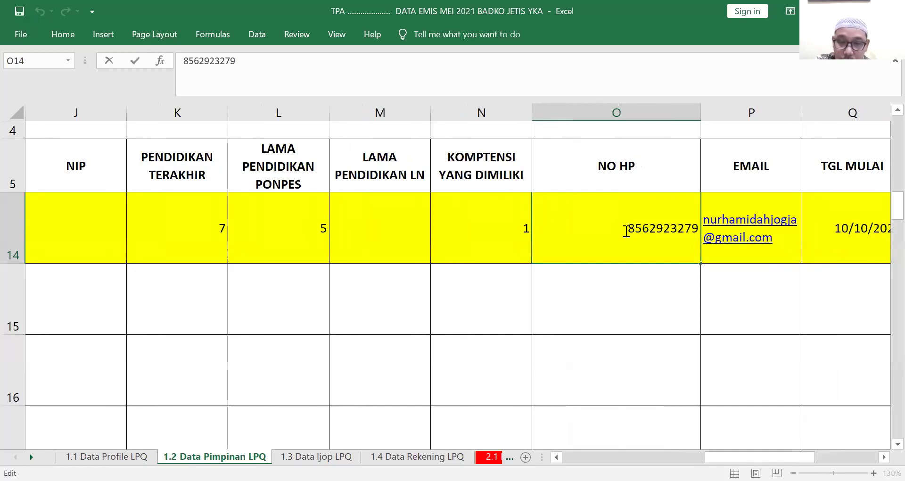
type("'")
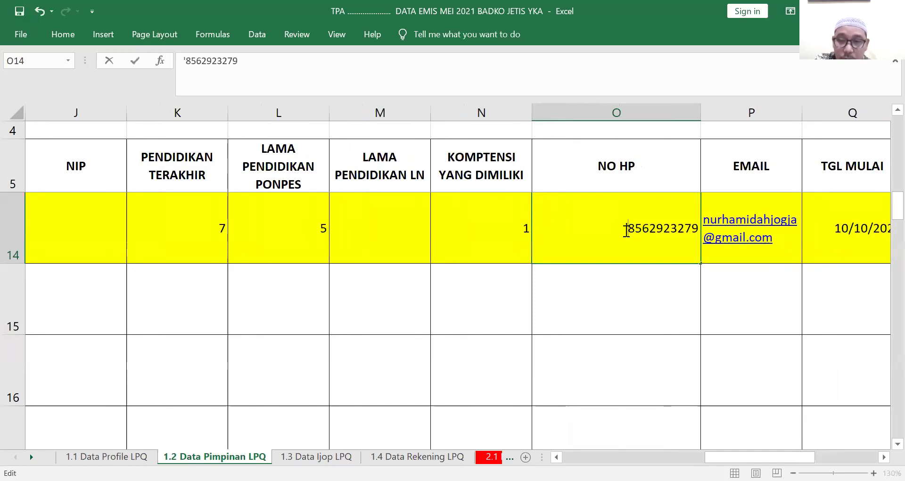
type("0")
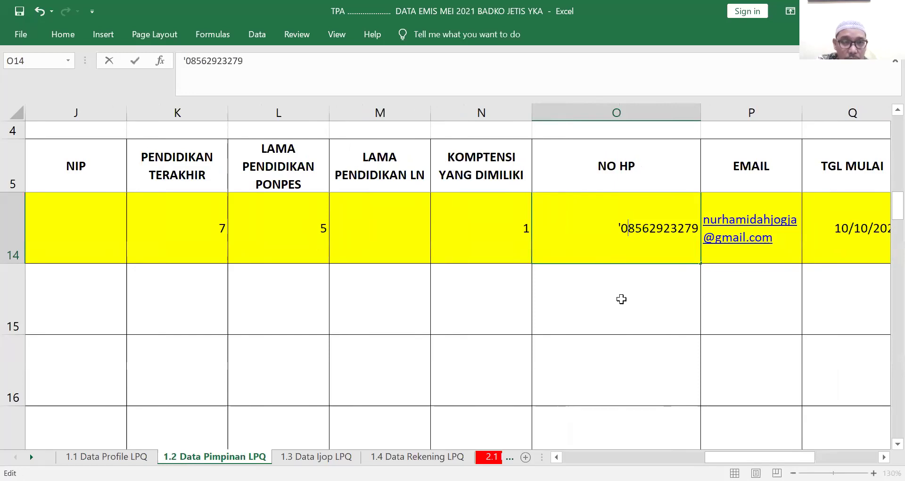
key("Return")
key("Right")
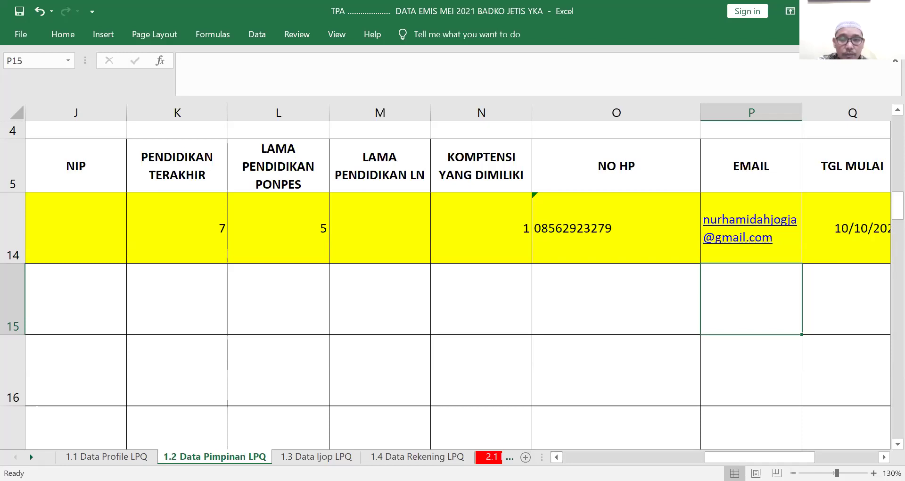
Examine the EMAIL, TGL MULAI, TGL SELESAI, NIK / KTP and KEWARGANEGARAAN columns for the TPQ AL IKHLAS row.
scroll(457, 276, "left", 2)
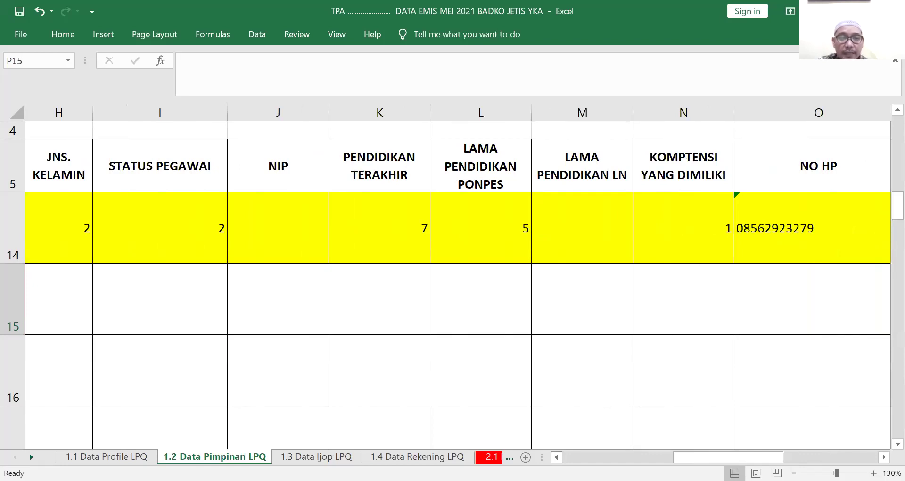
scroll(457, 276, "left", 1)
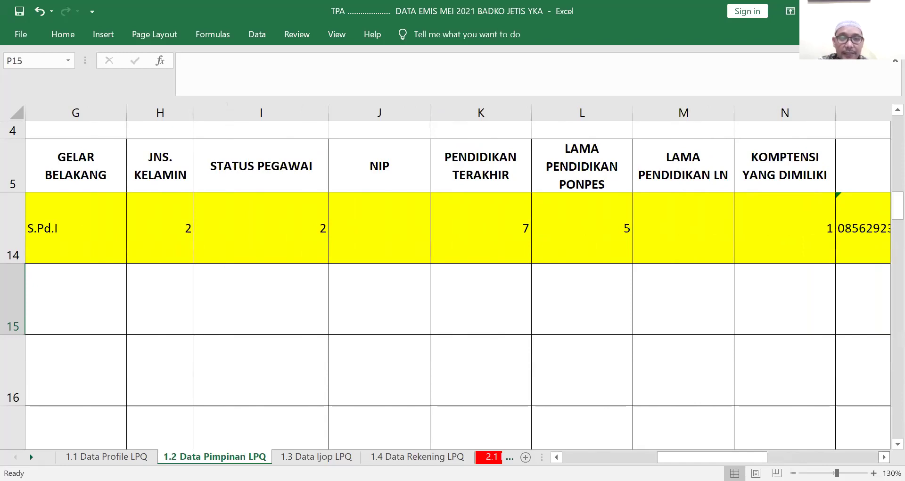
scroll(458, 285, "right", 2)
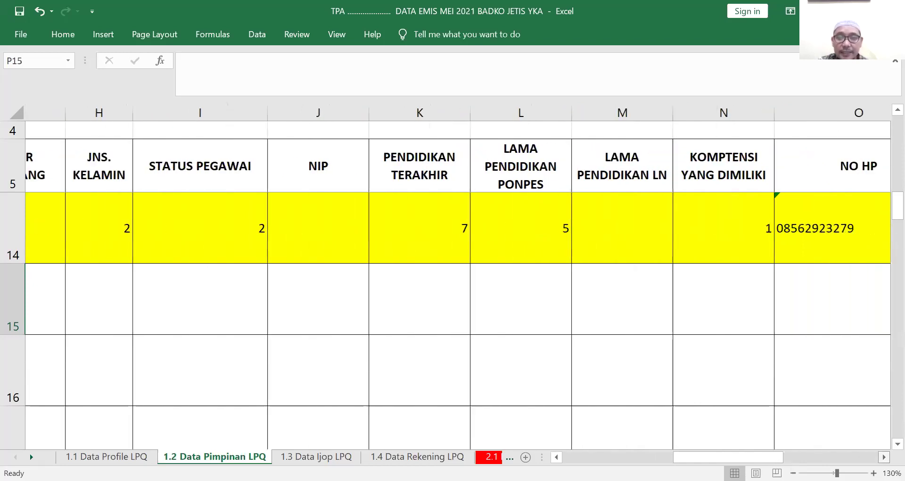
scroll(459, 284, "right", 4)
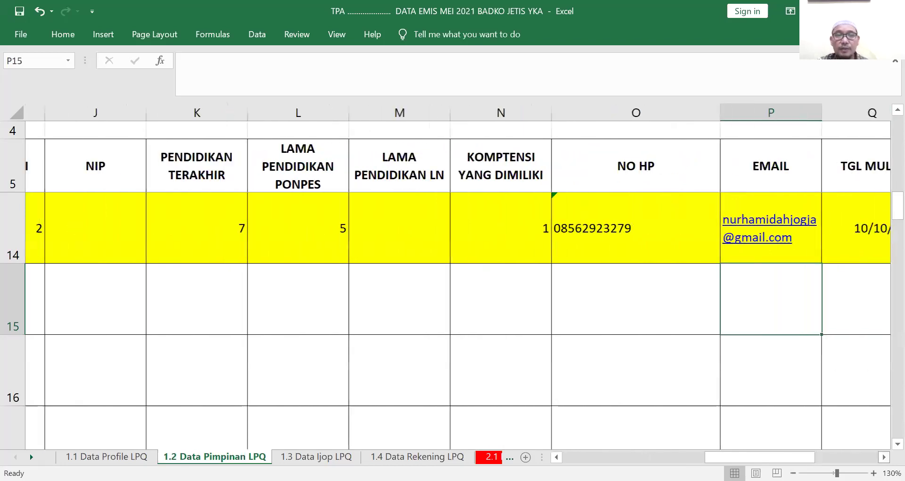
scroll(459, 284, "right", 1)
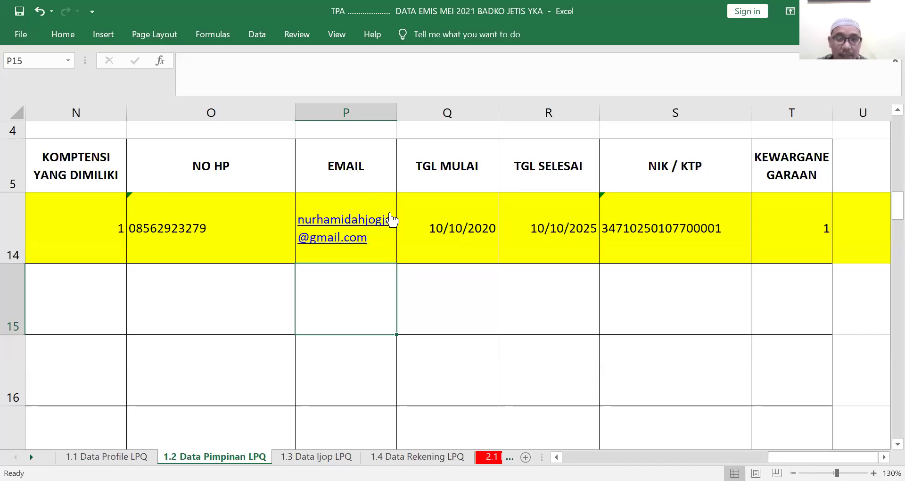
left_click(443, 179)
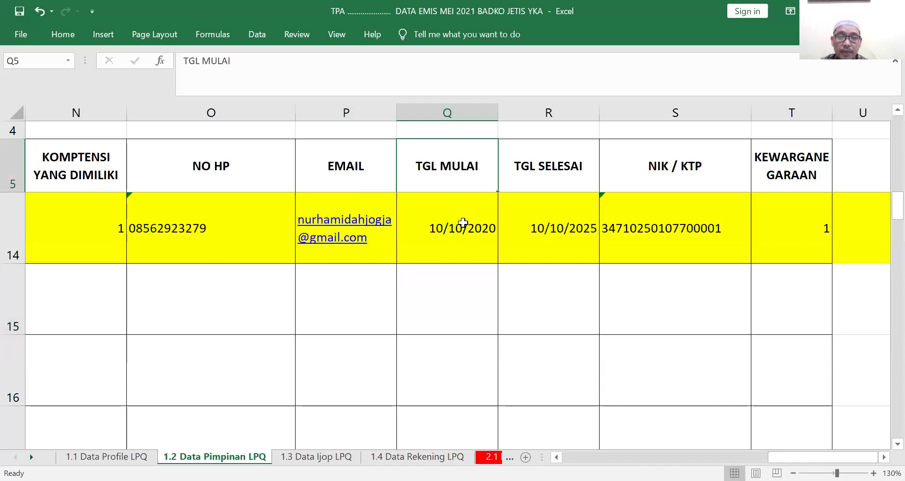
left_click(564, 178)
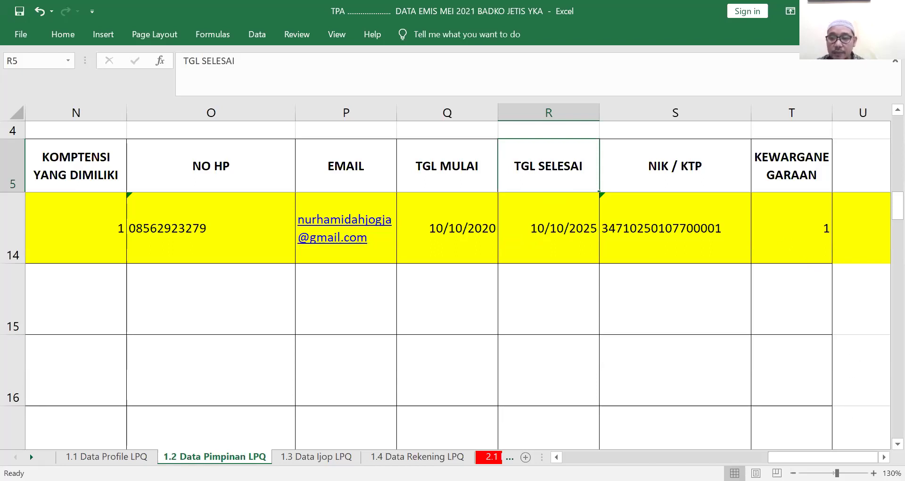
scroll(649, 231, "right", 1)
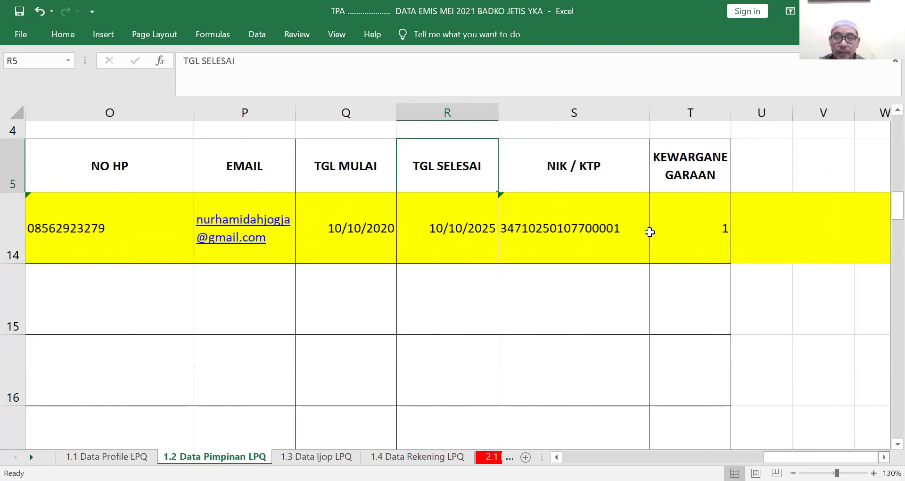
left_click(618, 166)
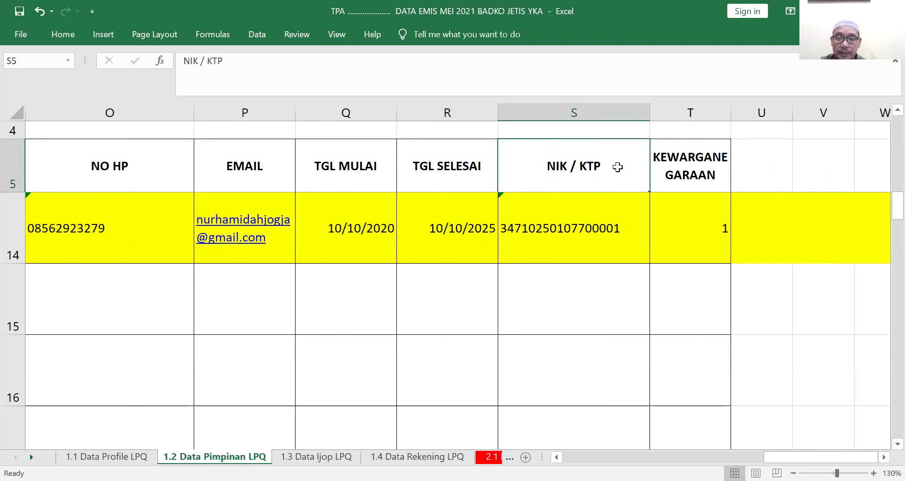
left_click(674, 176)
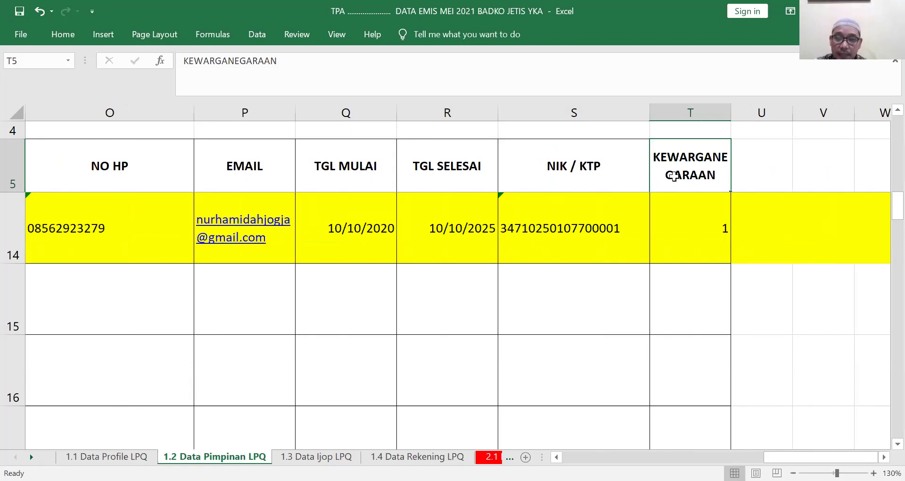
left_click(685, 221)
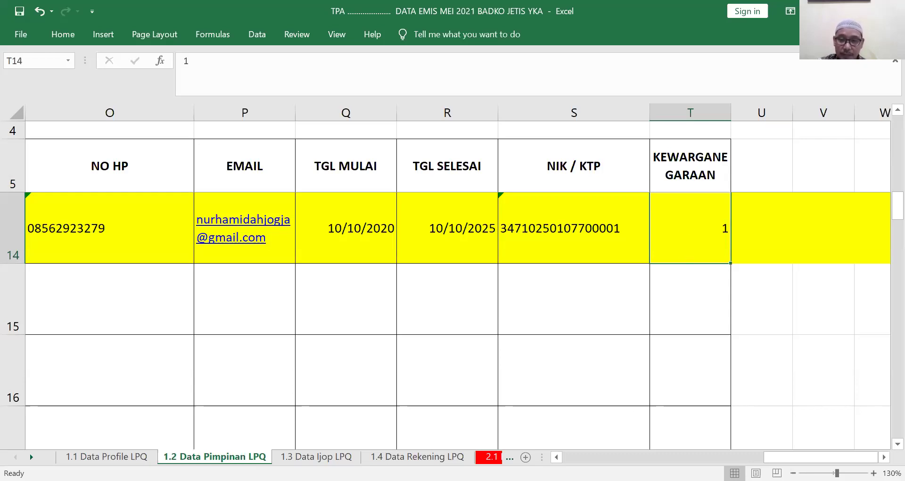
Open the 1.3 Data Ijop LPQ sheet and widen the NSLPQ column enough to show its numbers in full.
left_click_drag(820, 457, 619, 456)
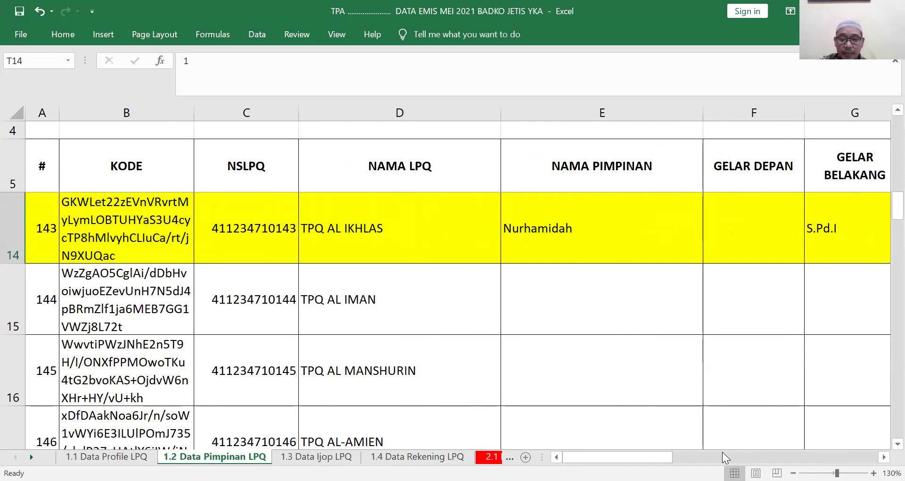
left_click(316, 456)
scroll(467, 300, "left", 5)
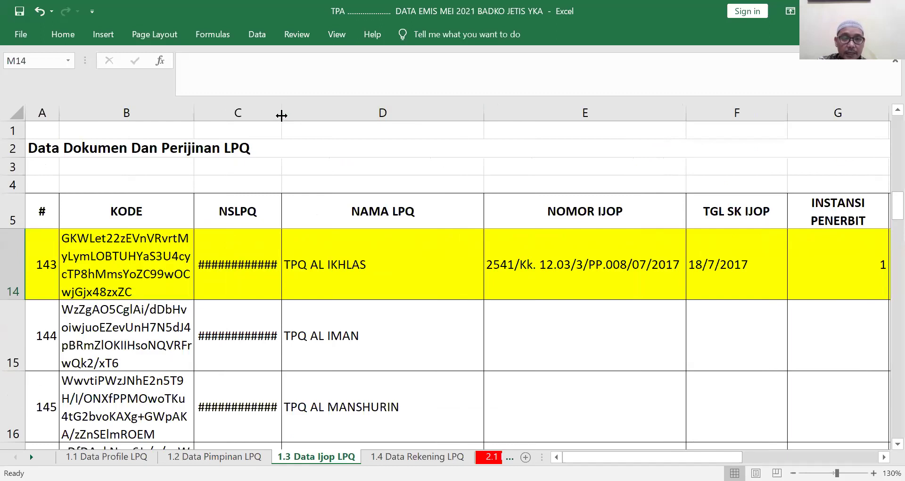
left_click_drag(281, 115, 294, 121)
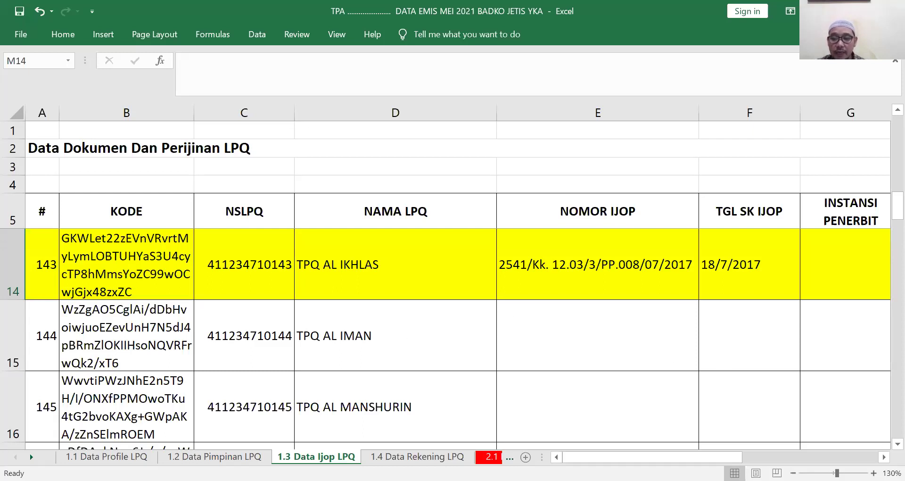
scroll(483, 240, "right", 2)
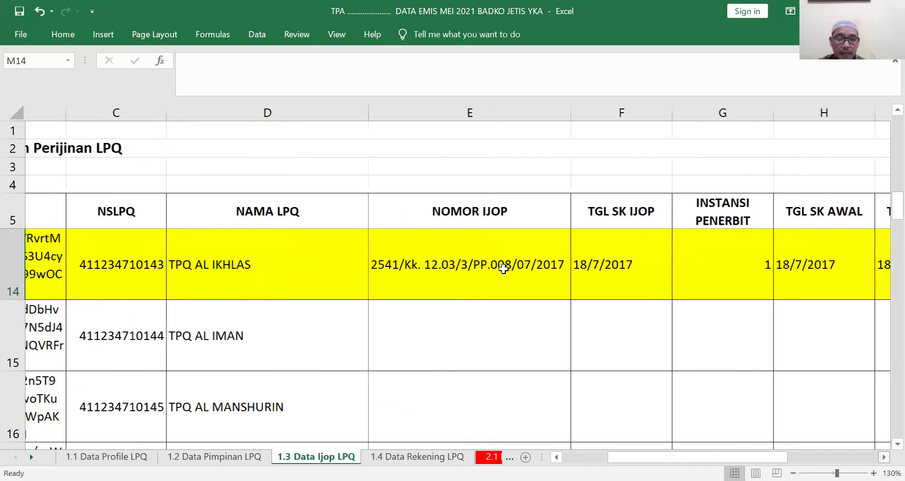
Examine the NOMOR IJOP, TGL SK IJOP and INSTANSI PENERBIT cells in the TPQ AL IKHLAS row.
left_click(464, 218)
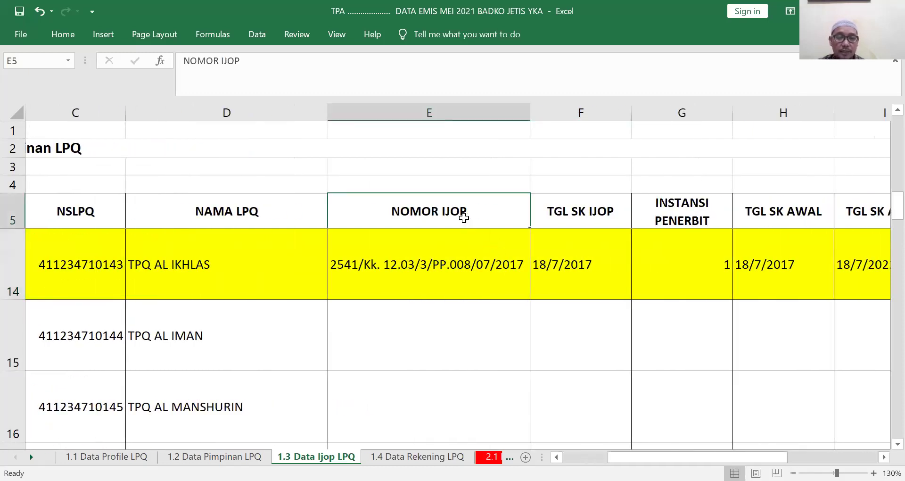
left_click(457, 243)
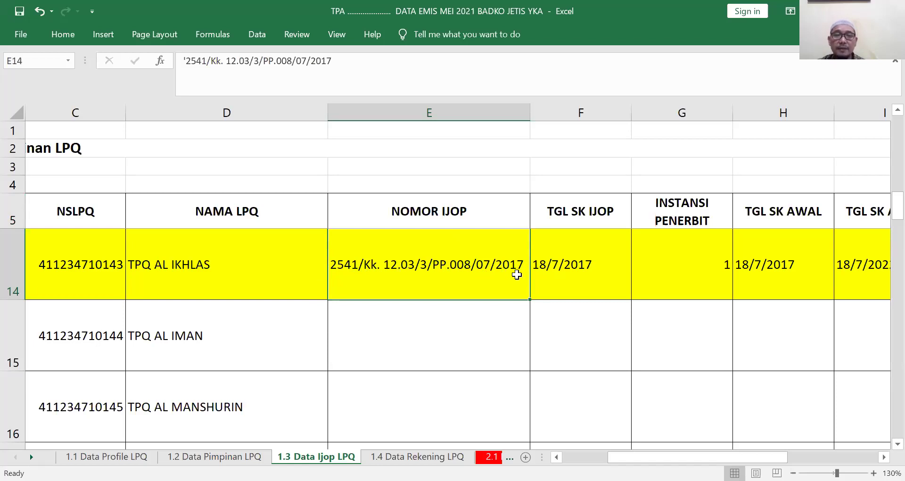
left_click(581, 279)
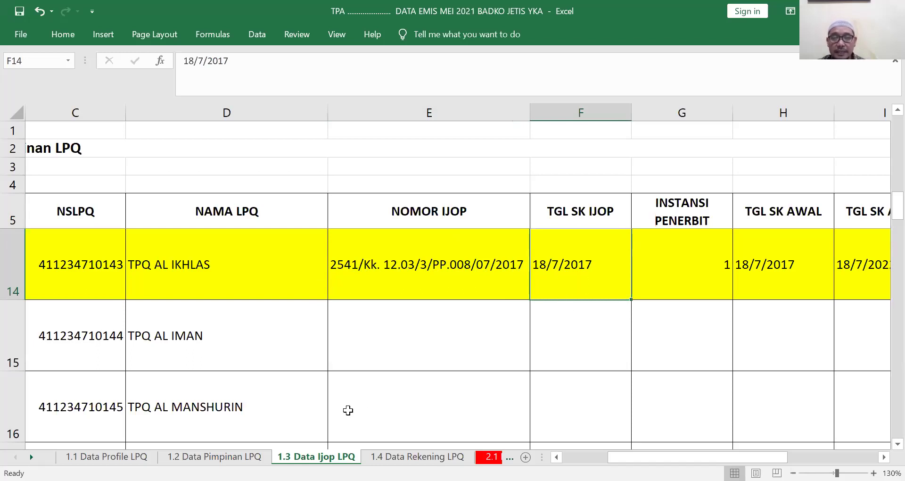
left_click(707, 281)
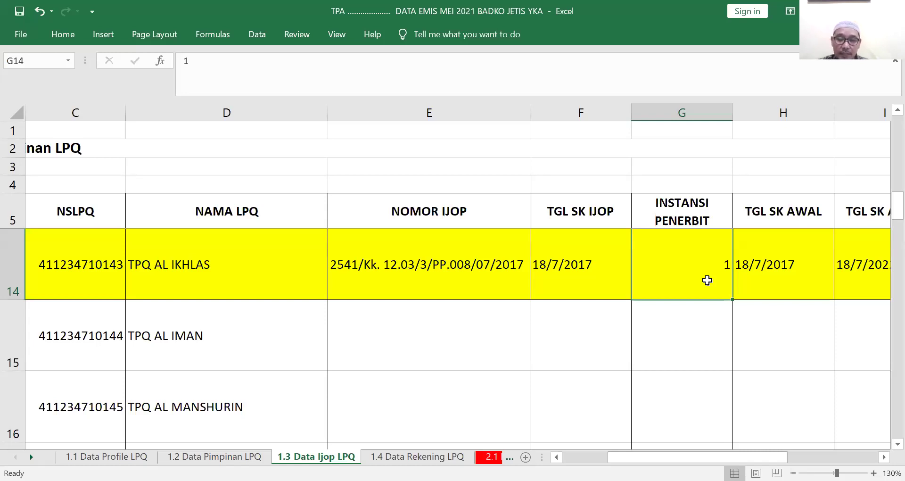
Examine and compare the TGL SK AWAL and TGL SK AKHIR dates in the TPQ AL IKHLAS row.
left_click(884, 457)
left_click(884, 457)
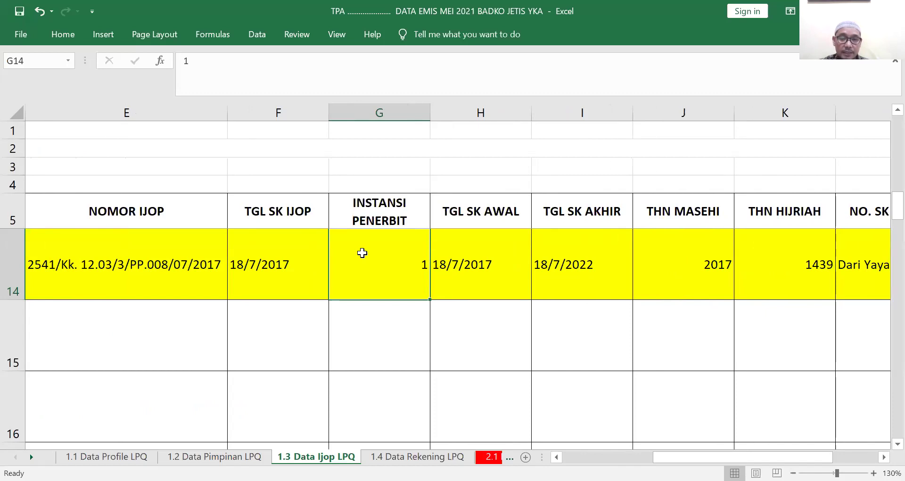
left_click(491, 249)
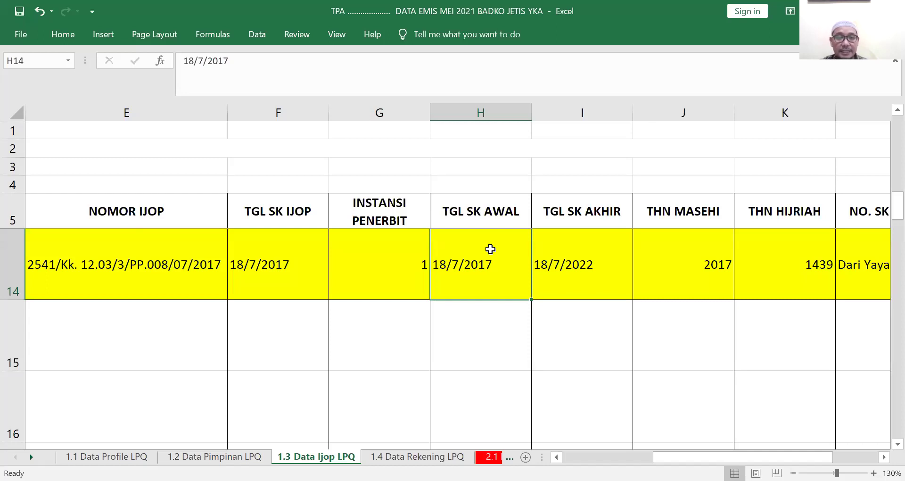
left_click(558, 246)
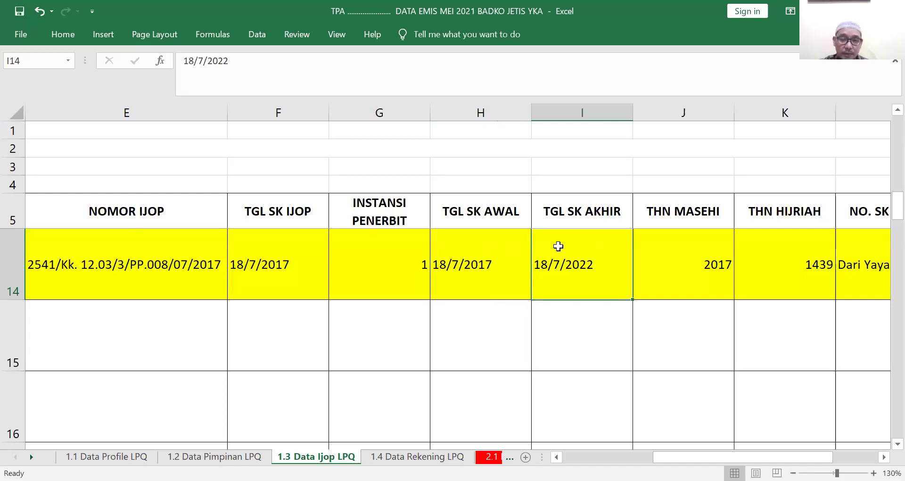
left_click(513, 238)
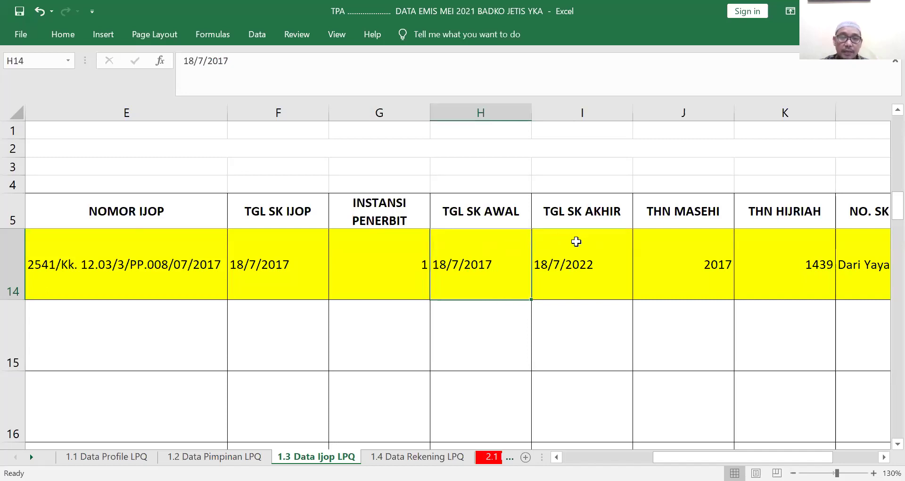
left_click(534, 241)
left_click(522, 240)
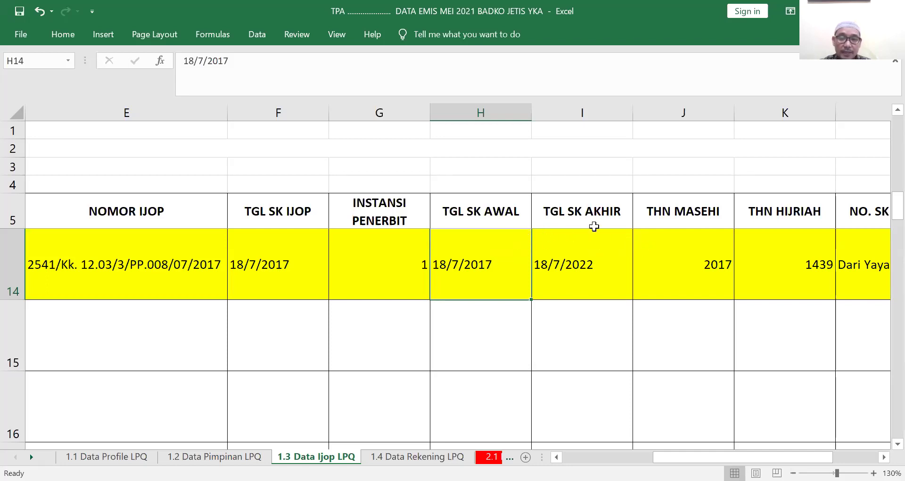
left_click(578, 248)
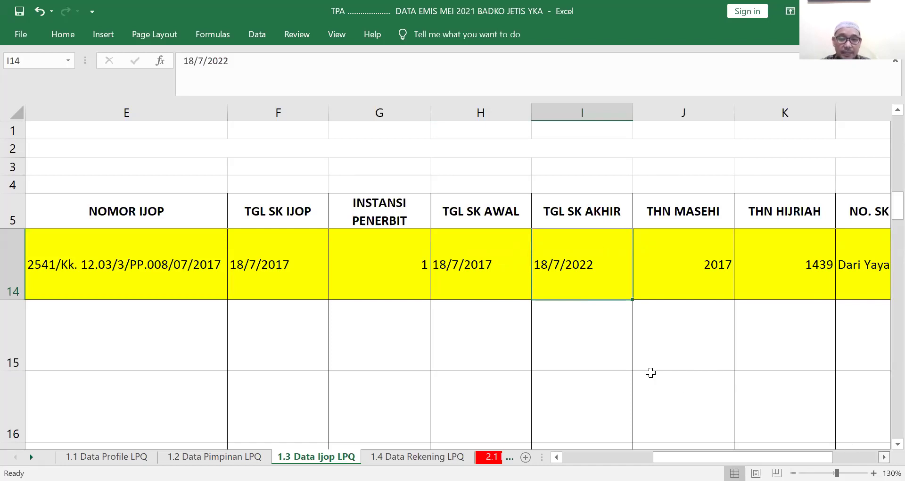
Examine the THN MASEHI, THN HIJRIAH, NO. SK PENDIRIAN and TGL. SK PENDIRIAN cells in the TPQ AL IKHLAS row.
scroll(686, 386, "right", 2)
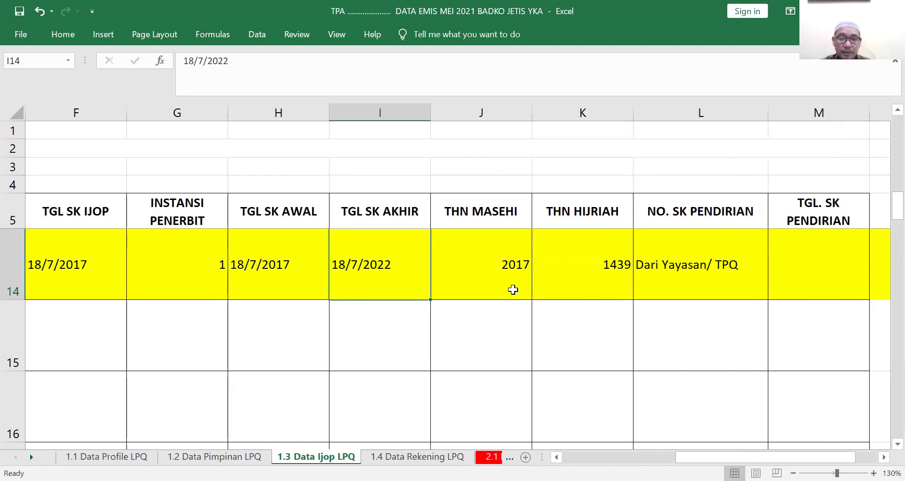
left_click(495, 251)
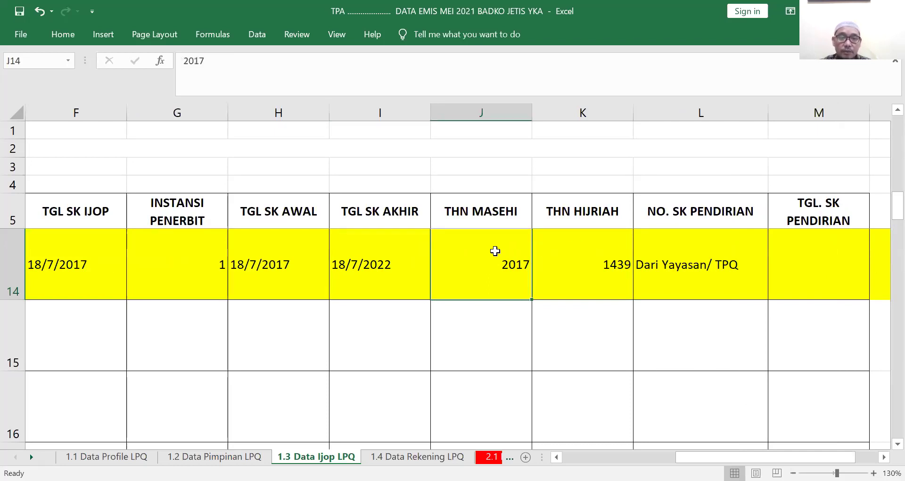
left_click(581, 250)
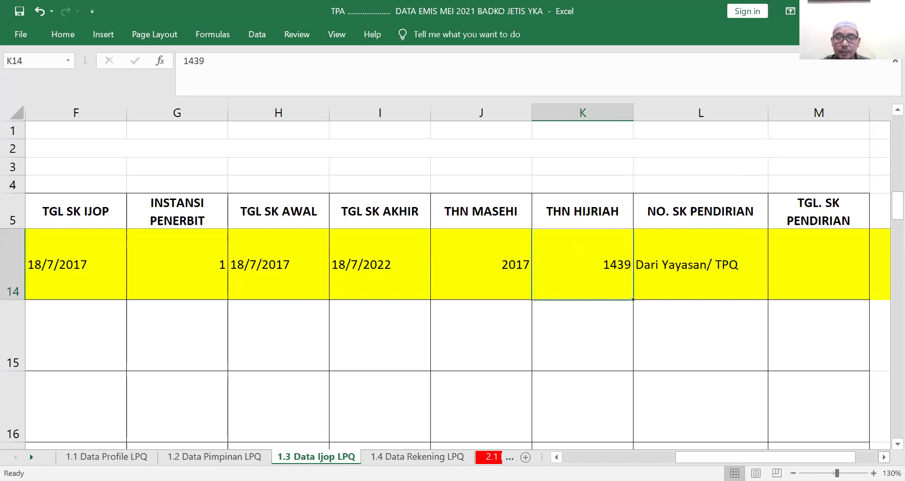
left_click(747, 284)
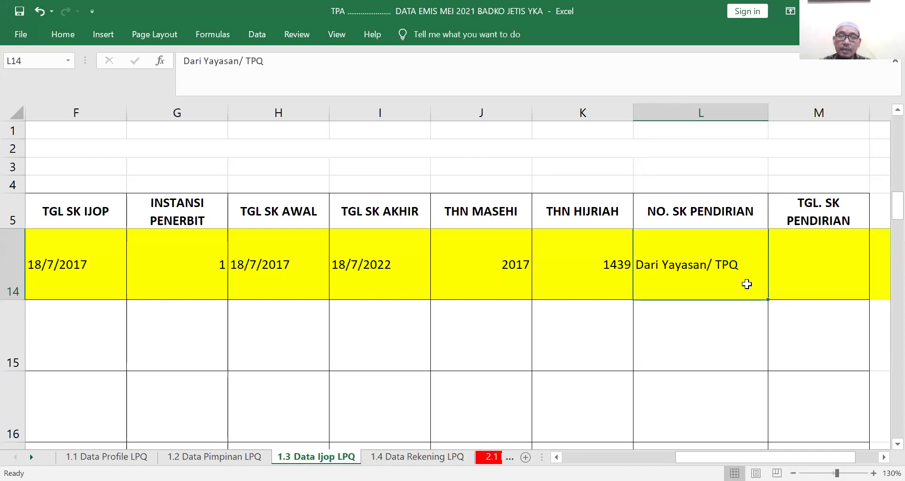
left_click(790, 266)
left_click(741, 269)
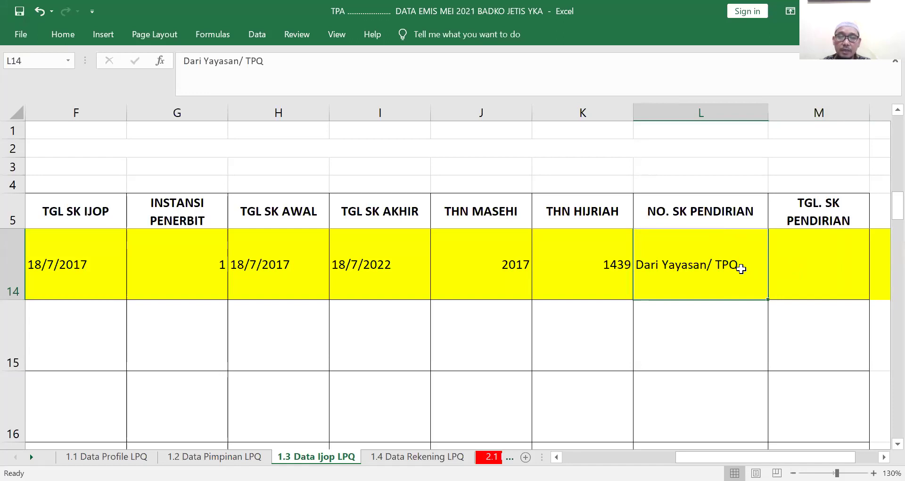
left_click(797, 270)
left_click(737, 278)
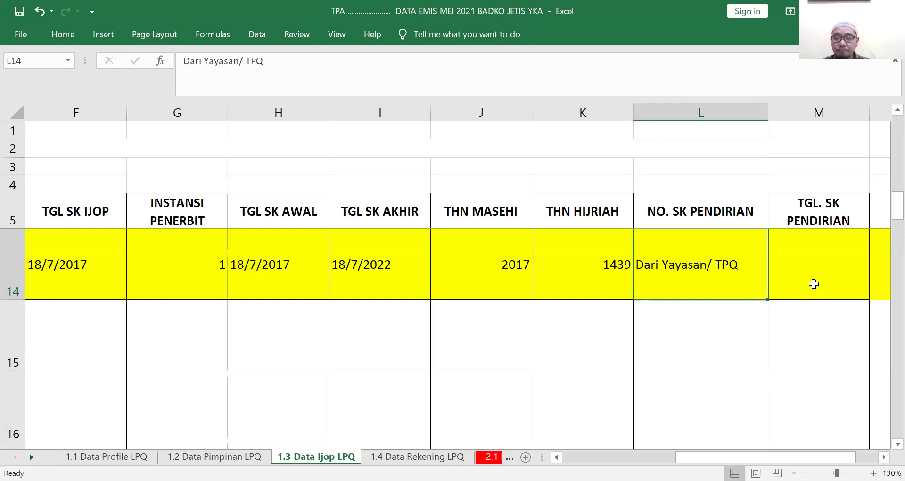
key("Tab")
left_click(884, 457)
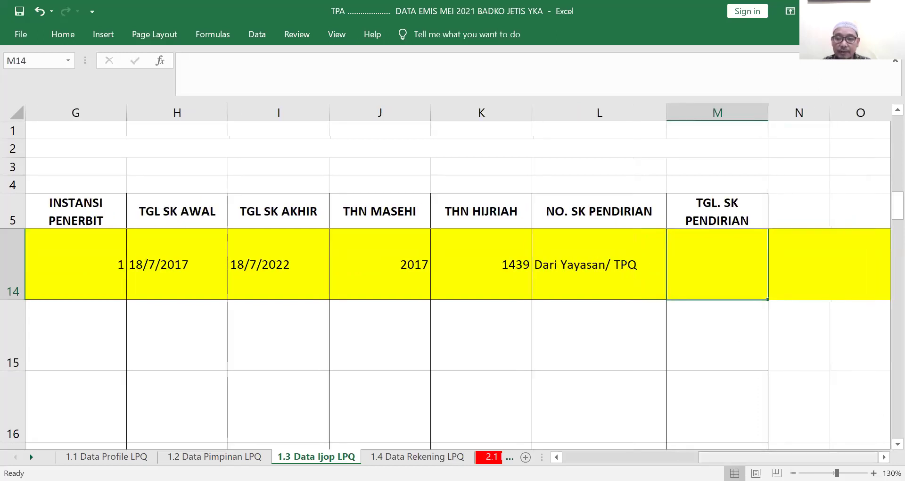
left_click_drag(788, 456, 653, 457)
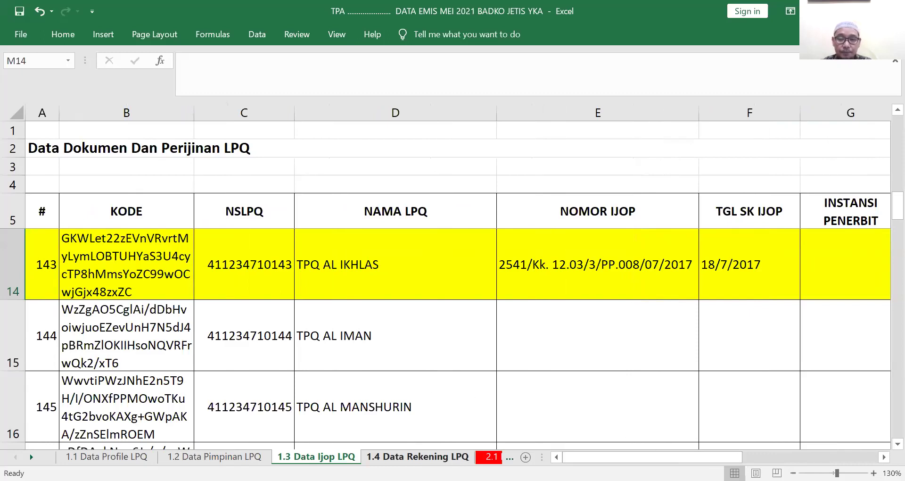
Open the 1.4 Data Rekening LPQ sheet and widen the NSLPQ column enough to show its numbers in full.
key("ctrl+Page_Down")
scroll(368, 183, "left", 3)
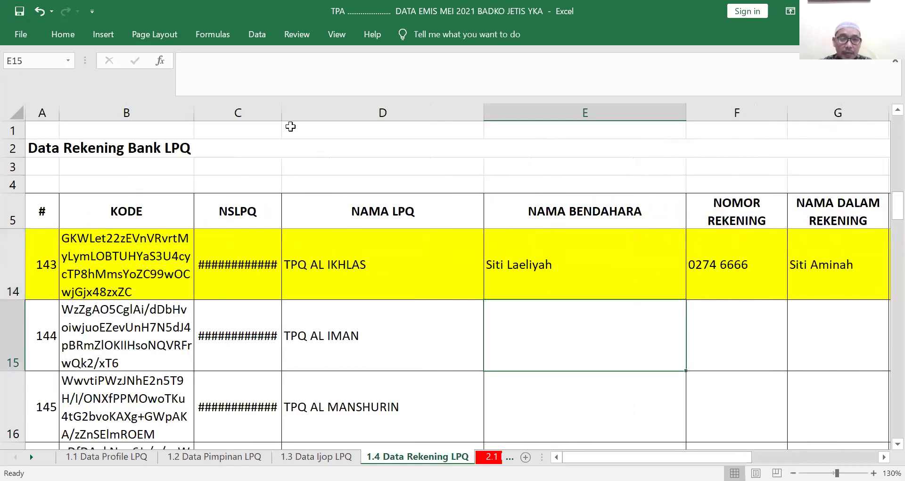
left_click_drag(281, 113, 292, 122)
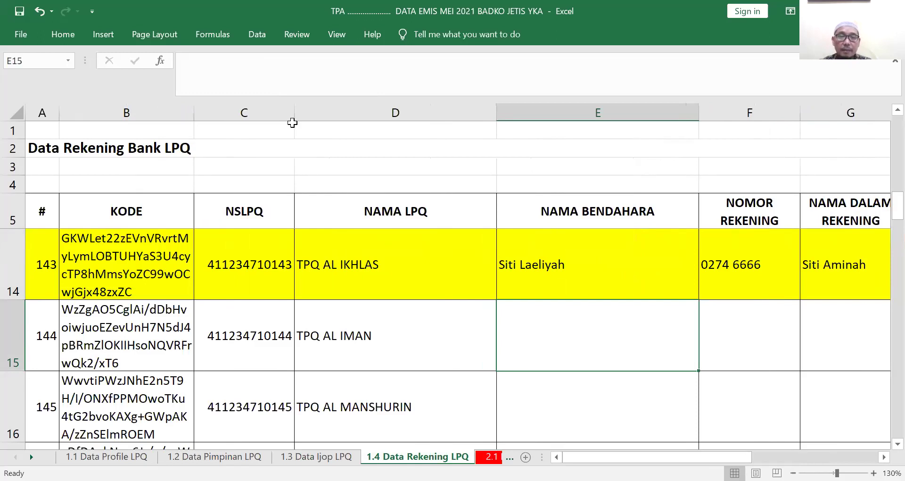
Examine the NAMA BENDAHARA, NOMOR REKENING and NAMA DALAM REKENING cells in the TPQ AL IKHLAS row.
left_click(334, 163)
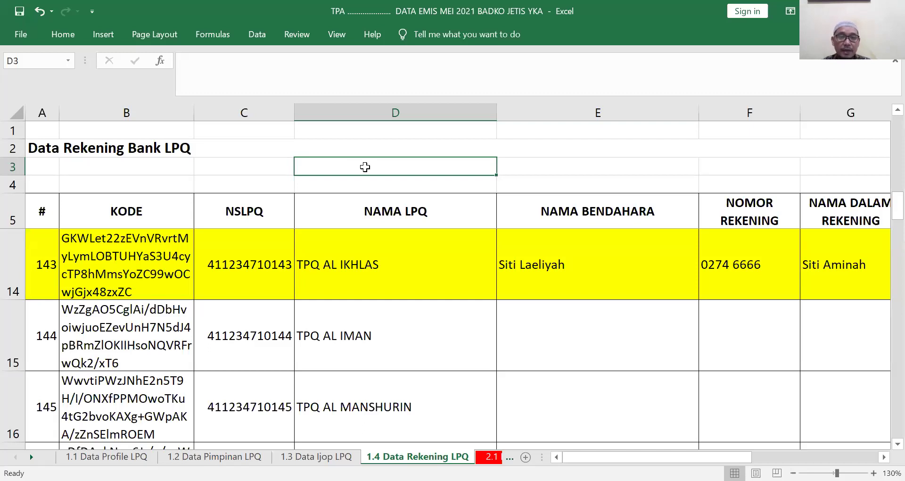
left_click(509, 167)
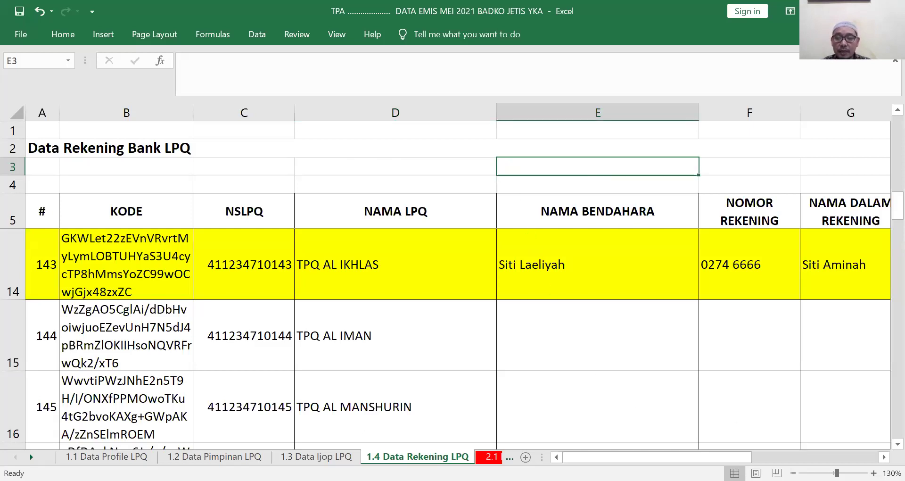
scroll(818, 428, "right", 3)
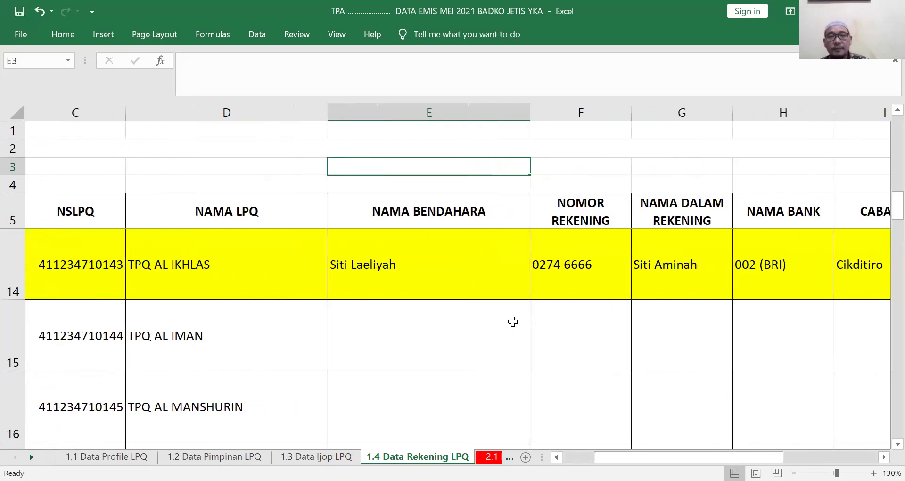
left_click(513, 321)
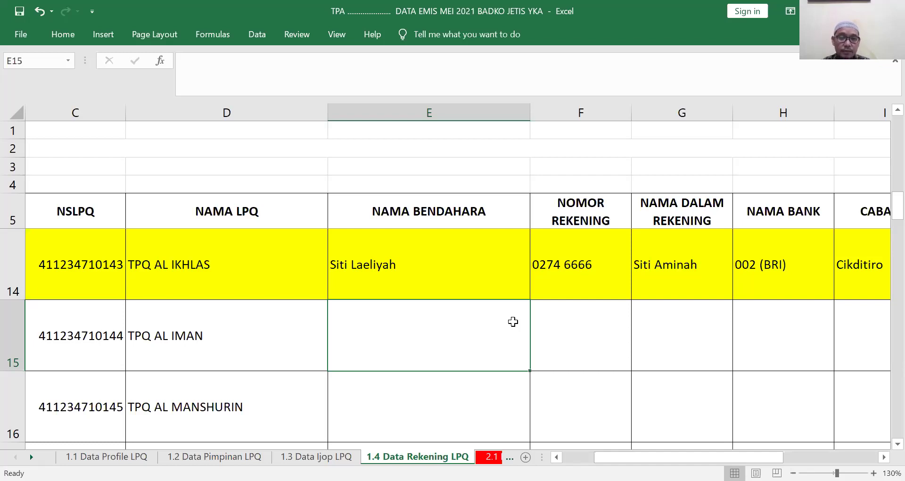
left_click(489, 273)
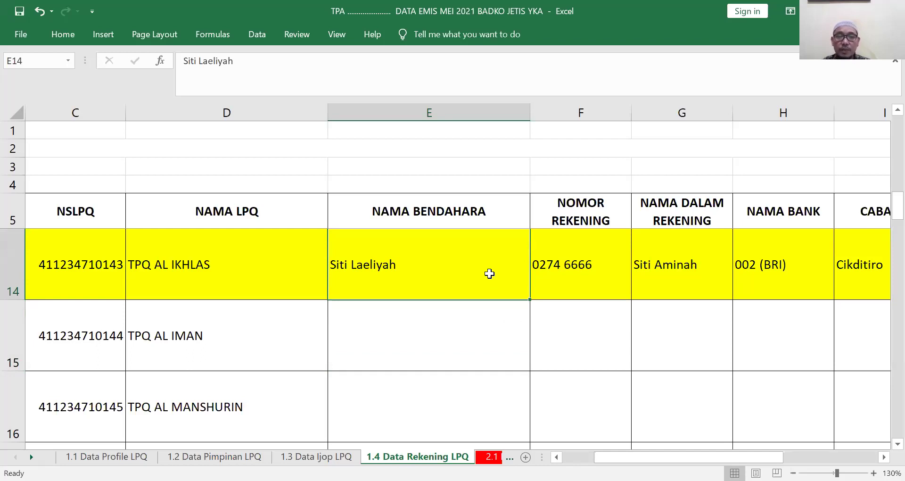
left_click(611, 289)
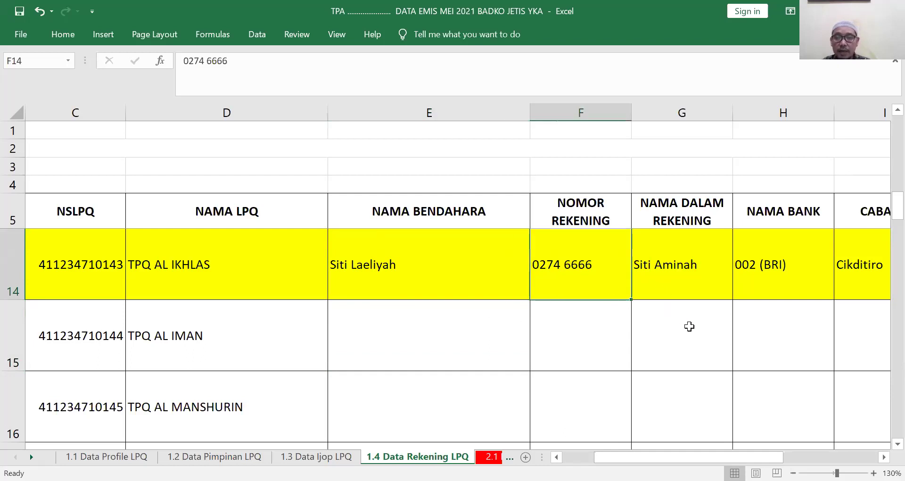
key("Right")
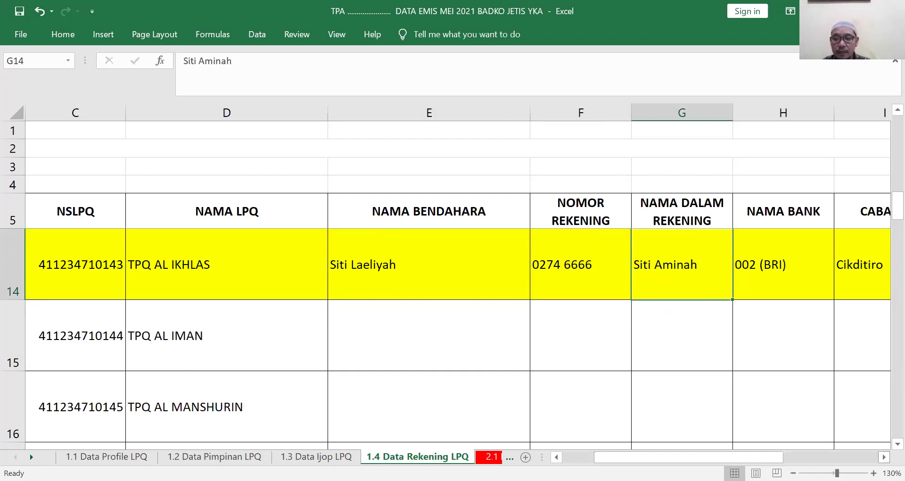
Examine the NAMA BANK, CABANG, NPWP and NAMA DALAM NPWP cells in the TPQ AL IKHLAS row.
left_click(883, 456)
left_click(883, 456)
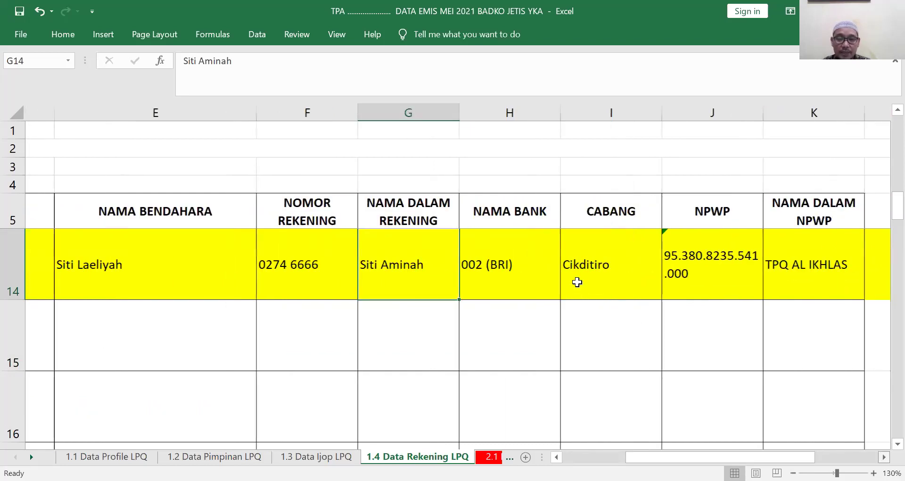
left_click(505, 277)
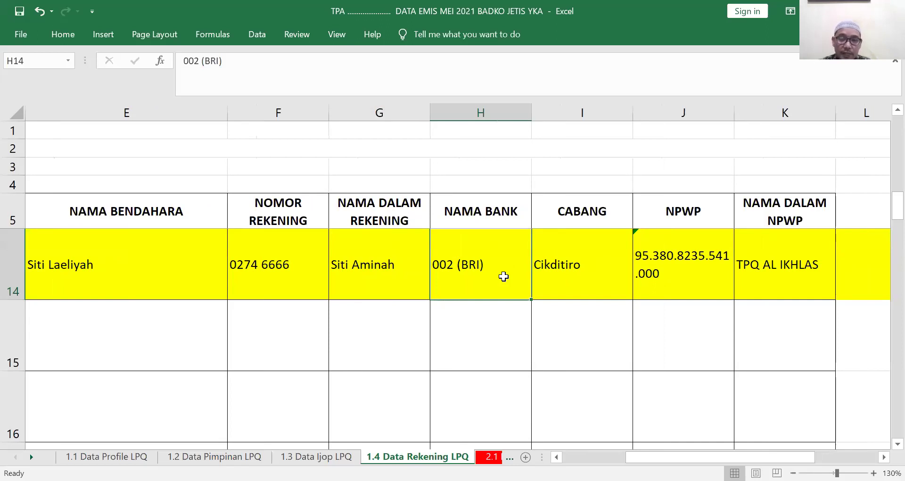
left_click(582, 273)
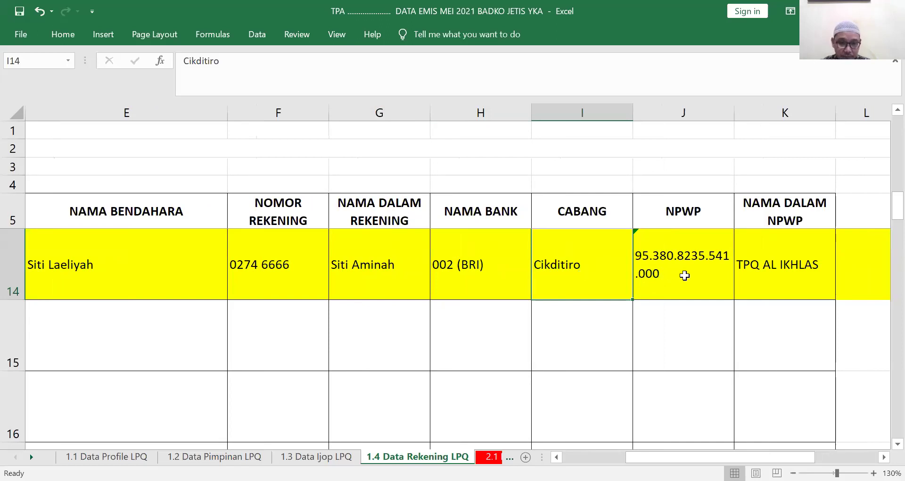
left_click(685, 276)
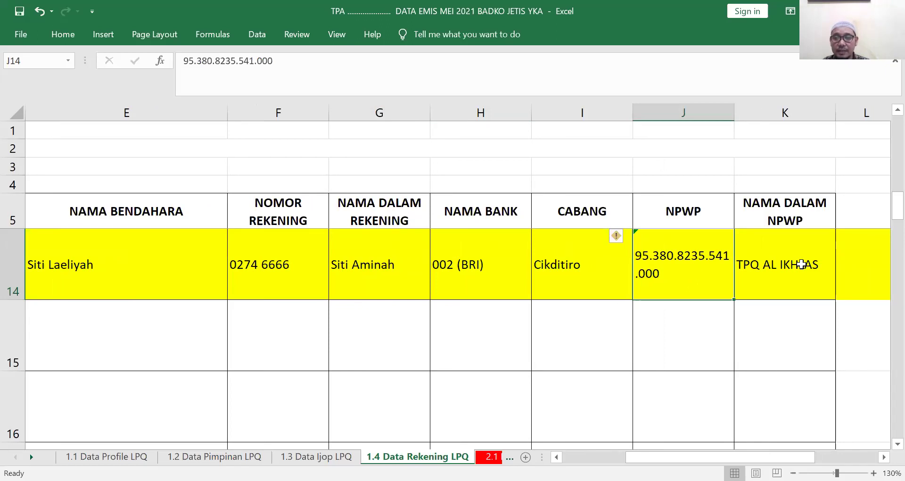
left_click(802, 264)
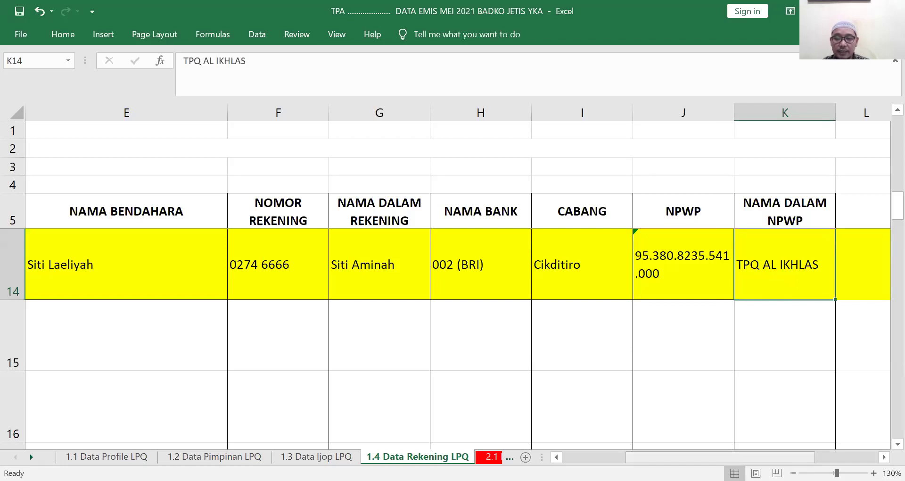
left_click_drag(720, 457, 569, 396)
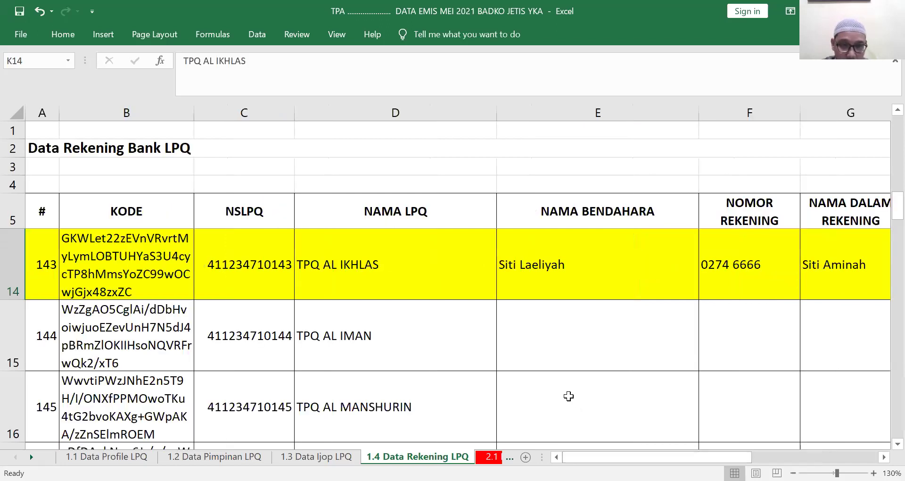
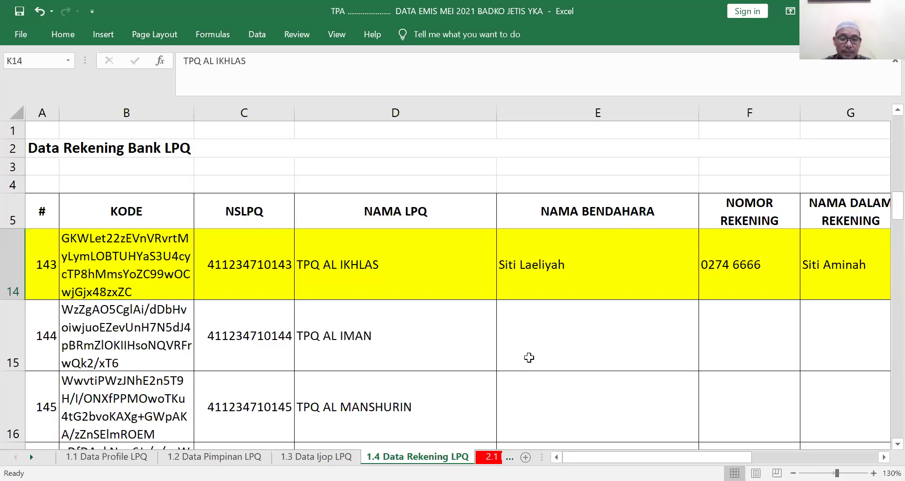
Open the 2.1 Data Tanah Bangunan LPQ sheet and examine both TN. MILIK SENDIRI cells in the TPQ AL IKHLAS row.
left_click(488, 456)
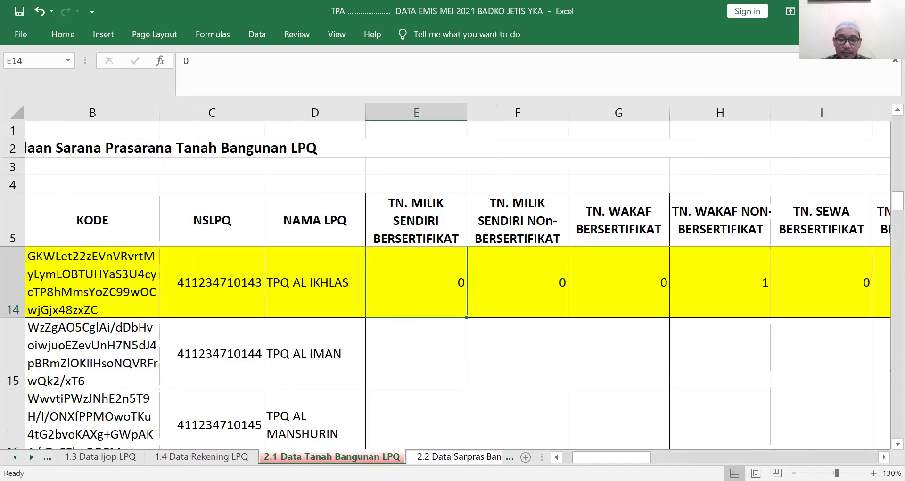
left_click_drag(612, 457, 602, 457)
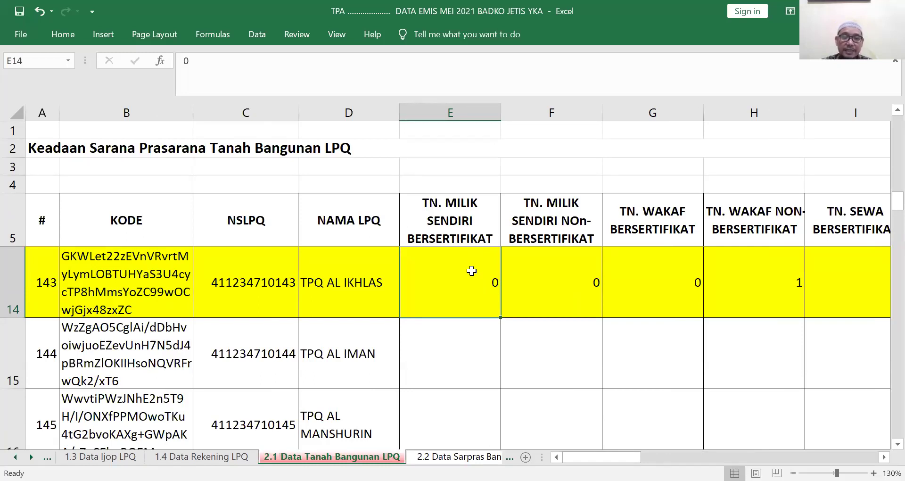
left_click(568, 271)
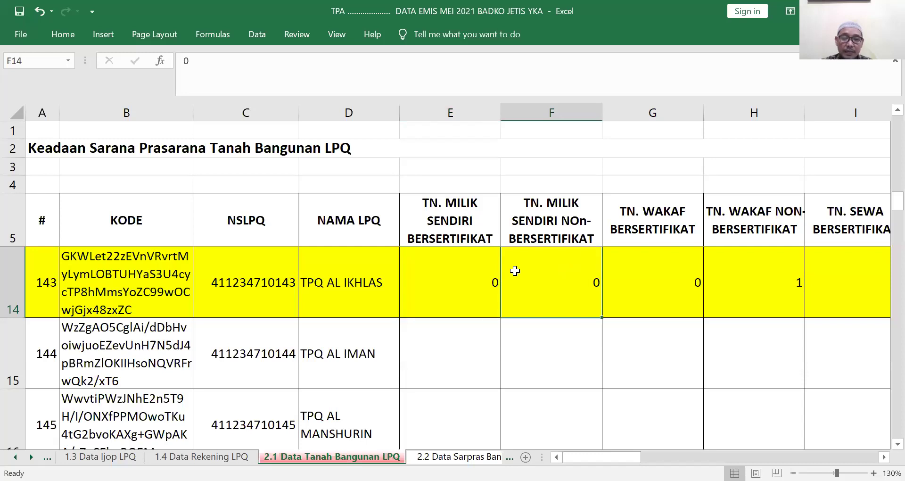
left_click(470, 276)
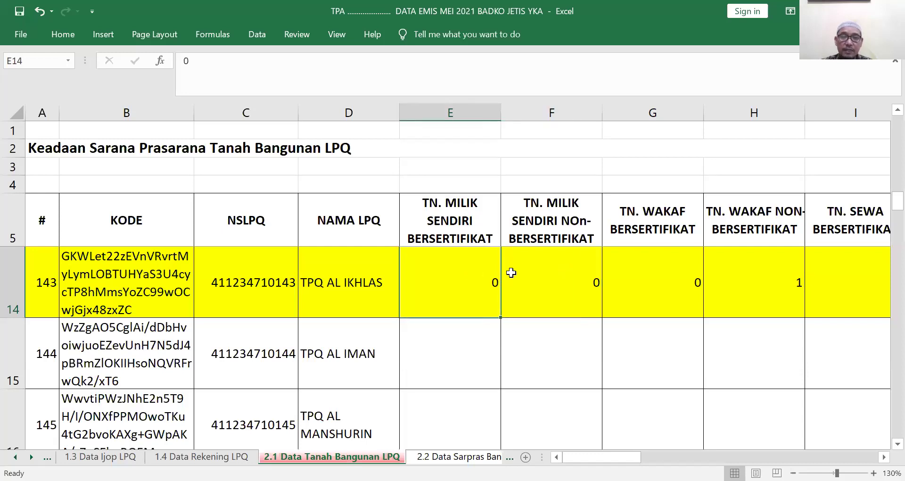
left_click(524, 273)
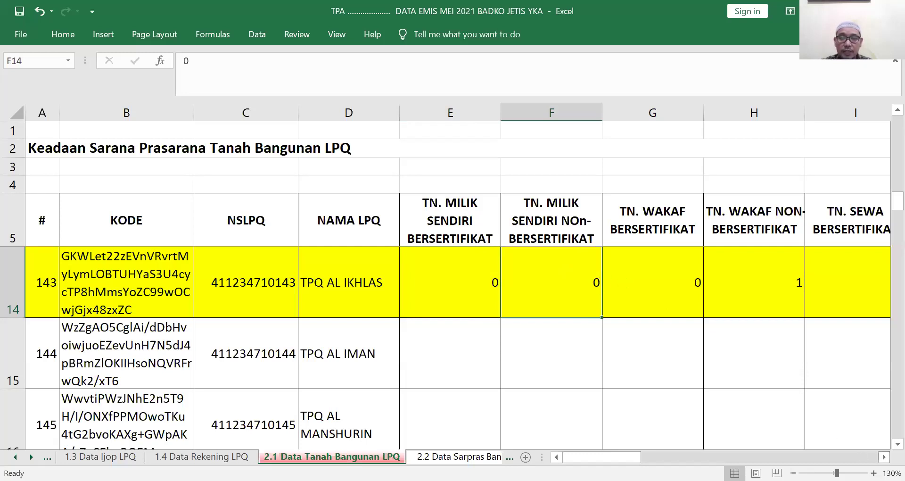
scroll(458, 283, "right", 1)
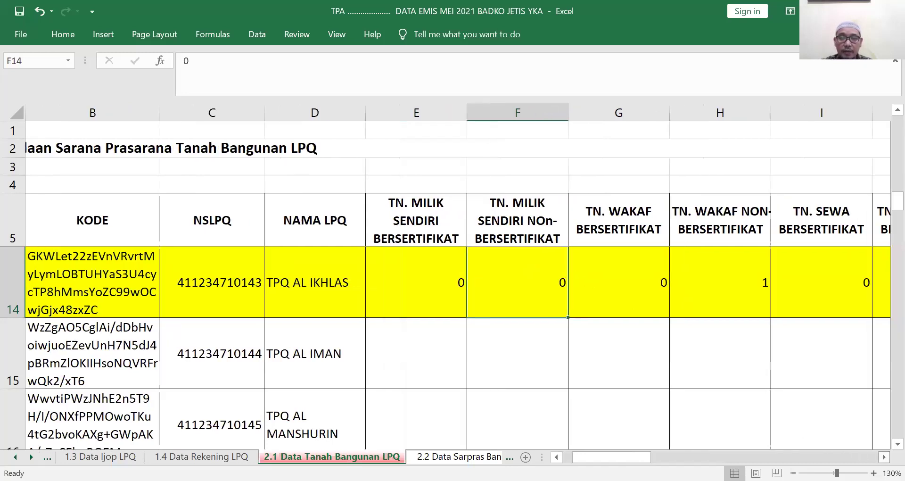
Examine the TN. WAKAF, TN. SEWA and TN. PINJAM cells, certified and non-certified, in the TPQ AL IKHLAS row.
left_click(609, 300)
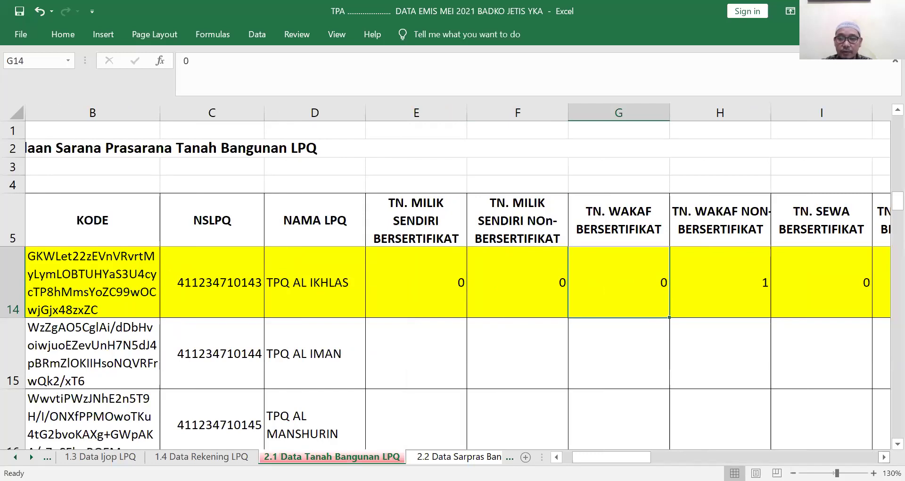
scroll(459, 276, "right", 1)
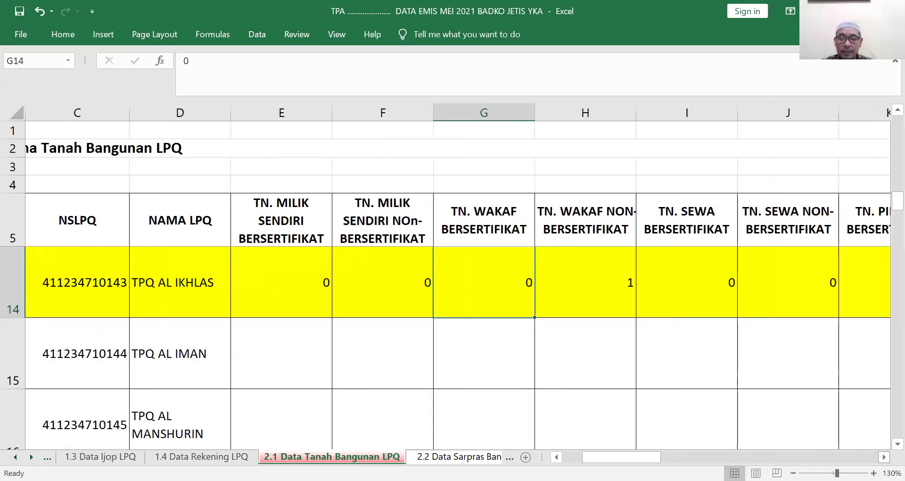
scroll(459, 277, "right", 1)
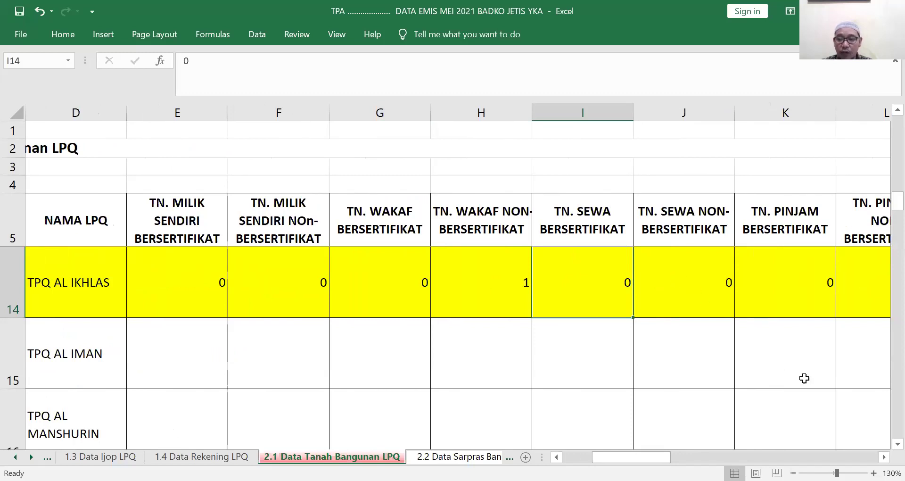
key("Right")
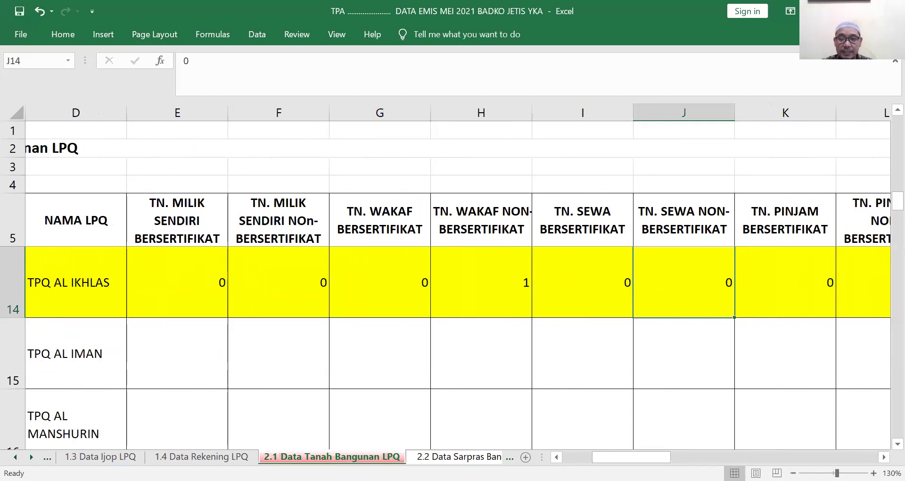
scroll(467, 259, "right", 3)
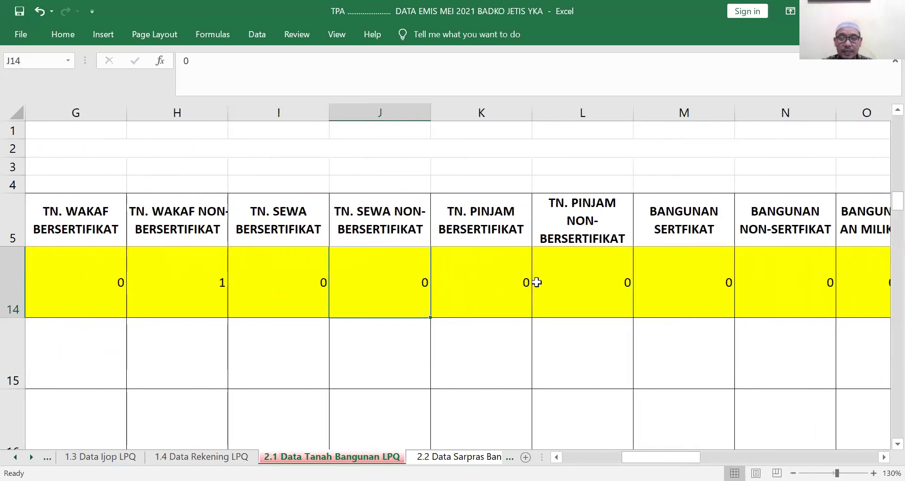
key("Right")
key("Right")
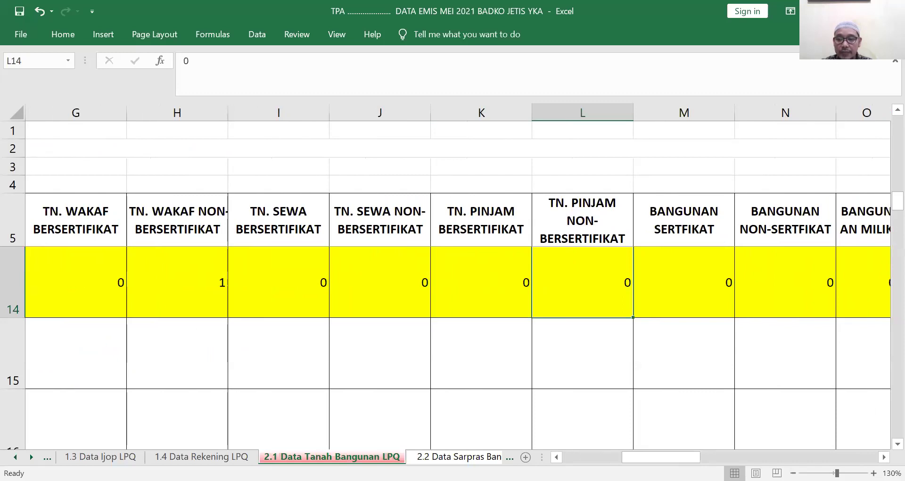
Examine the four BANGUNAN cells, from certificate status to MILIK and PENGGUNAAN, in the TPQ AL IKHLAS row.
left_click(883, 457)
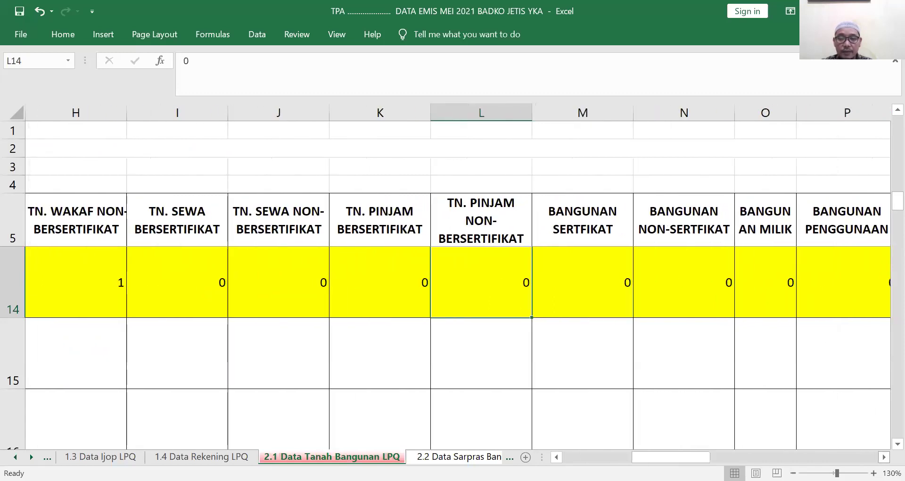
left_click(883, 458)
left_click(884, 458)
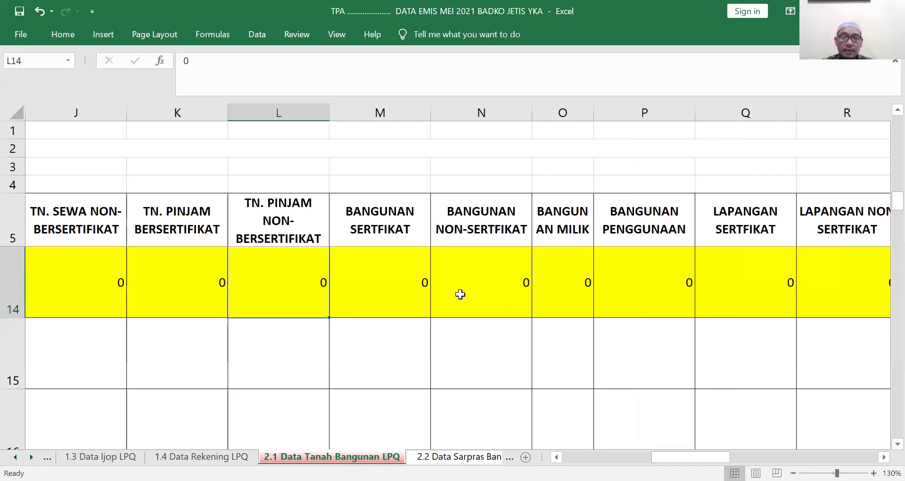
left_click(489, 295)
left_click(554, 295)
left_click(667, 289)
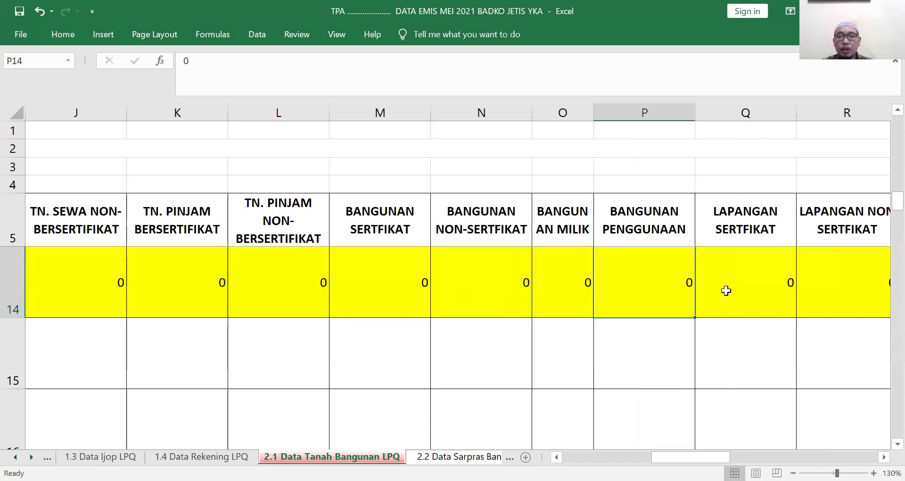
Examine the LAPANGAN, HALAMAN, TAMAN and TN. BELUM DIGUNAKAN columns in the TPQ AL IKHLAS row.
left_click(726, 290)
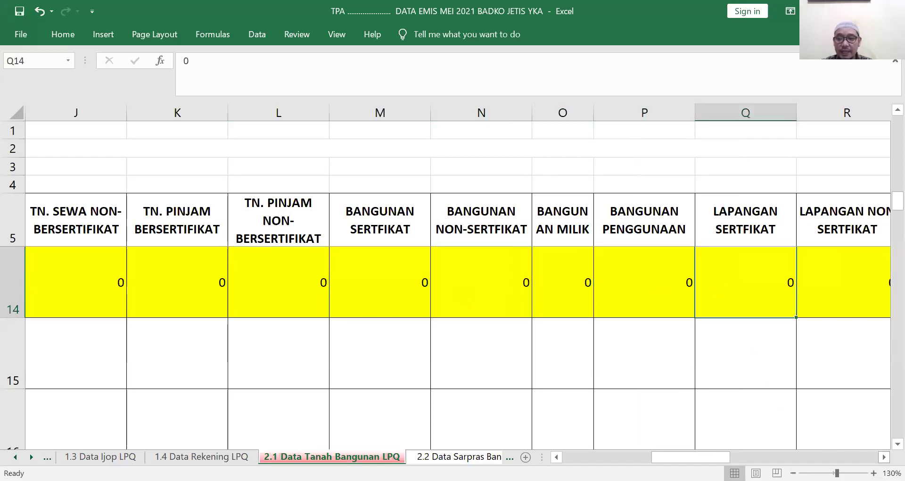
scroll(457, 283, "right", 3)
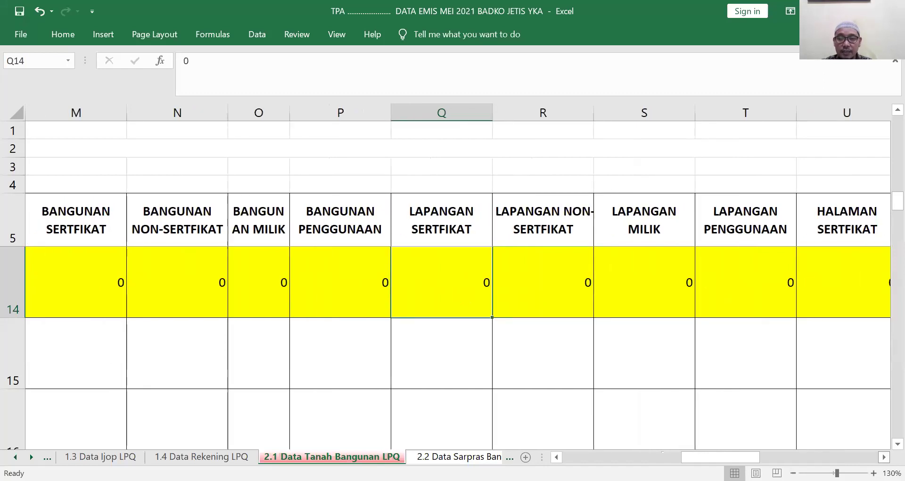
scroll(457, 283, "right", 3)
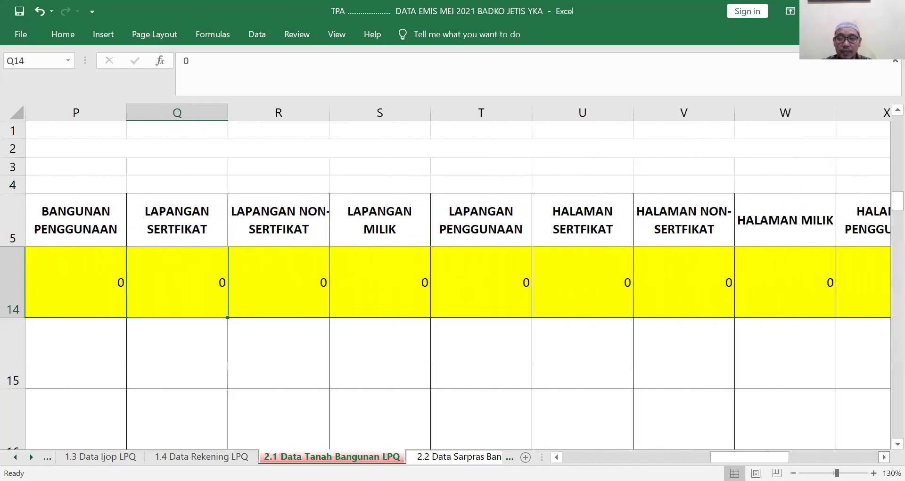
scroll(458, 283, "right", 2)
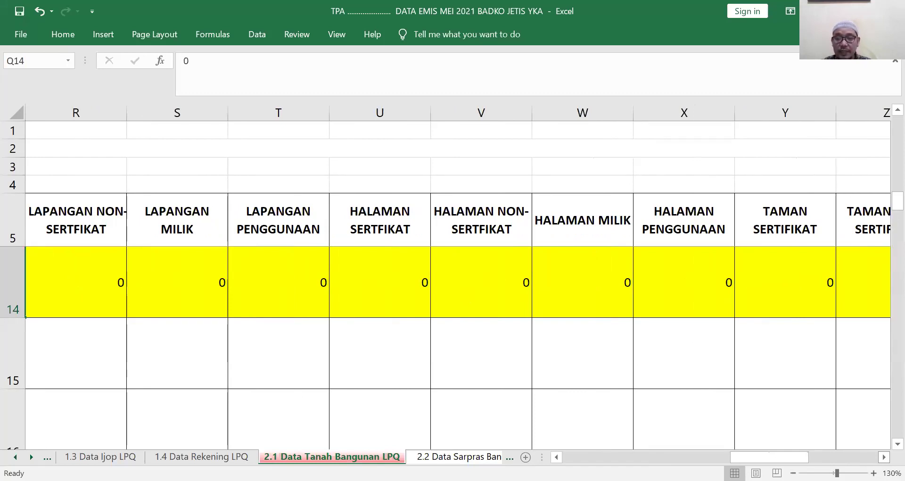
scroll(458, 283, "right", 2)
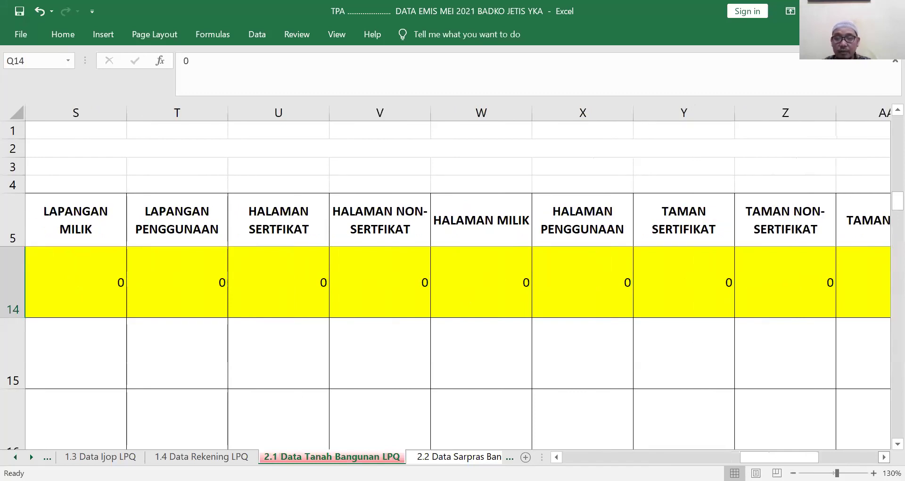
scroll(458, 283, "right", 3)
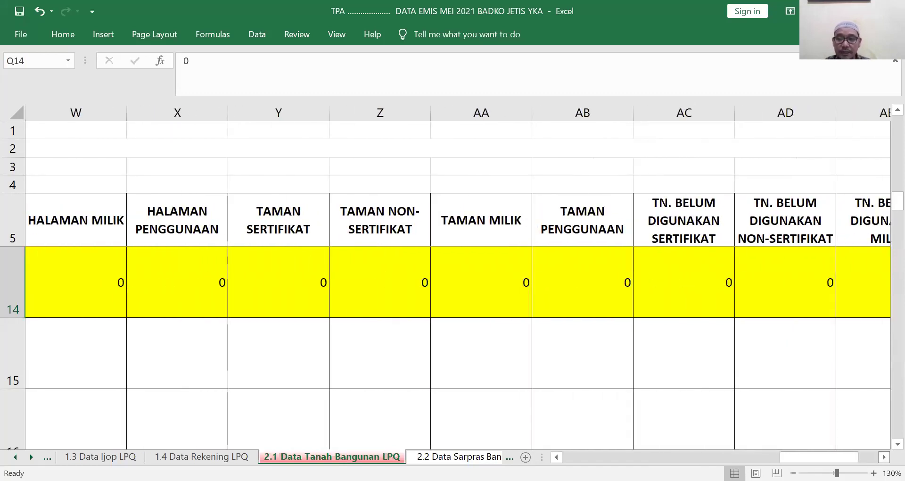
scroll(459, 283, "right", 2)
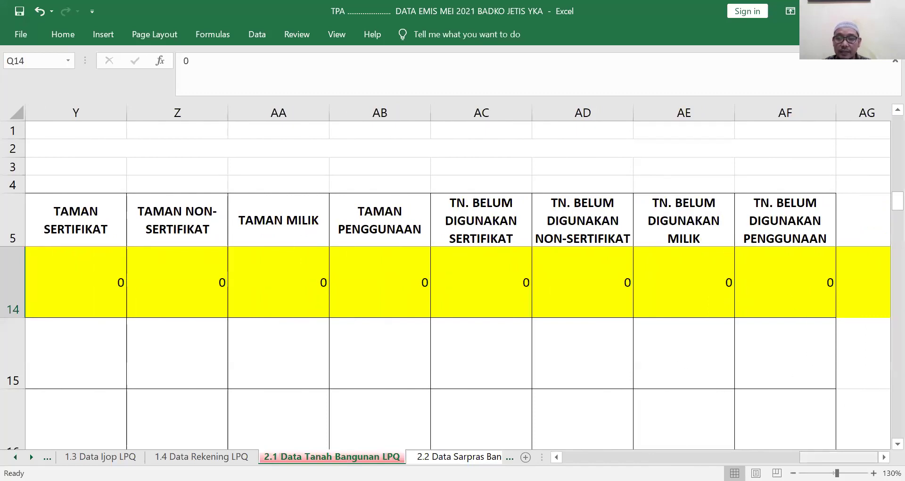
Return to the start of the TPQ AL IKHLAS row and review its two TN. MILIK SENDIRI cells again.
left_click_drag(840, 457, 781, 457)
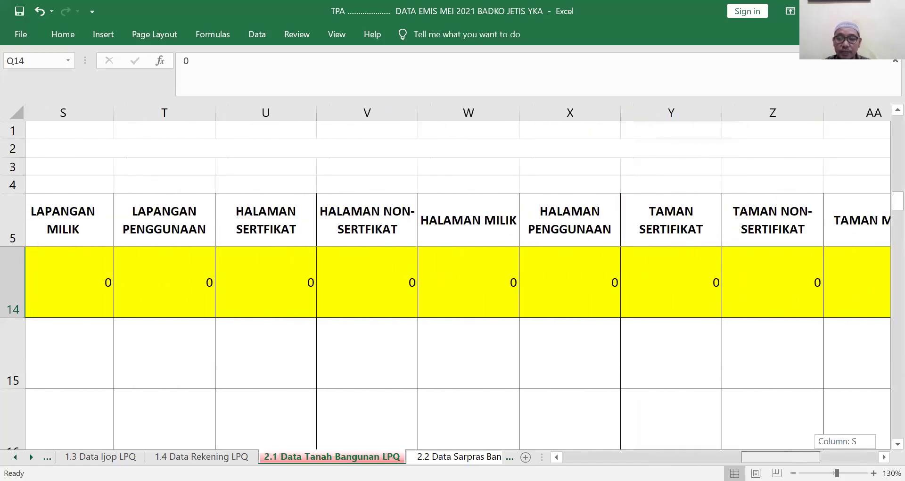
left_click_drag(626, 452, 574, 452)
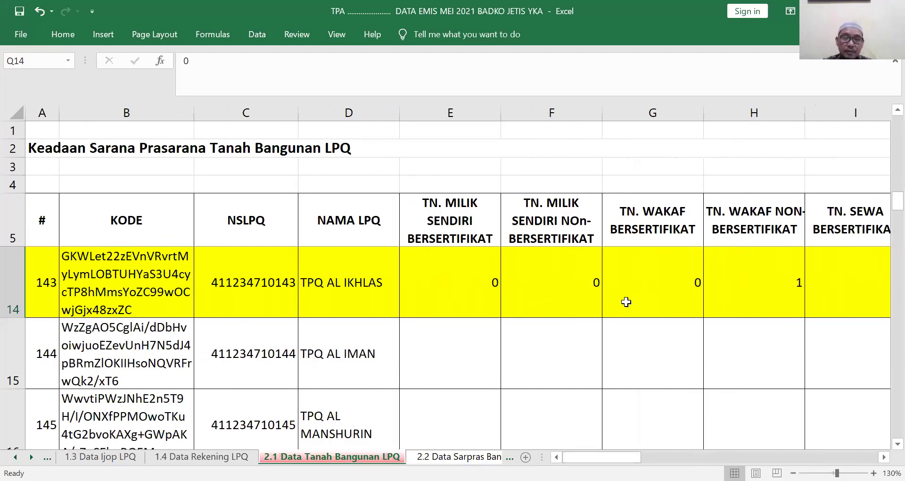
left_click(473, 283)
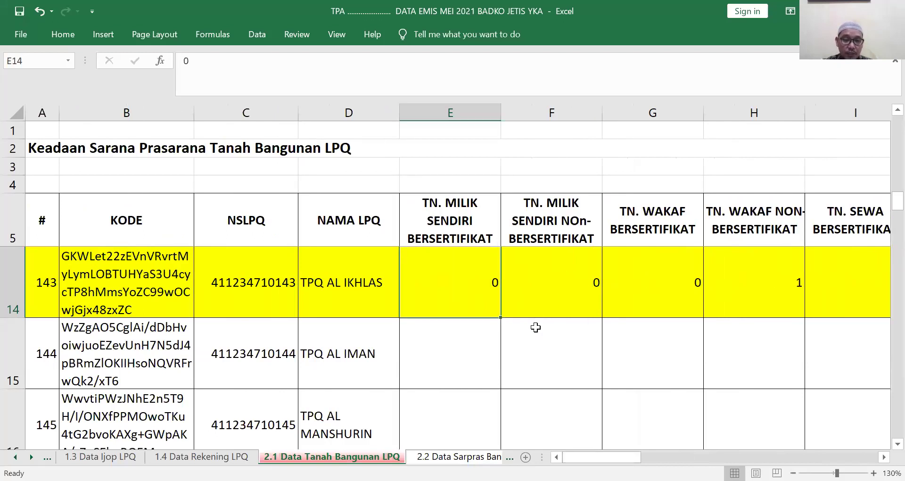
key("Right")
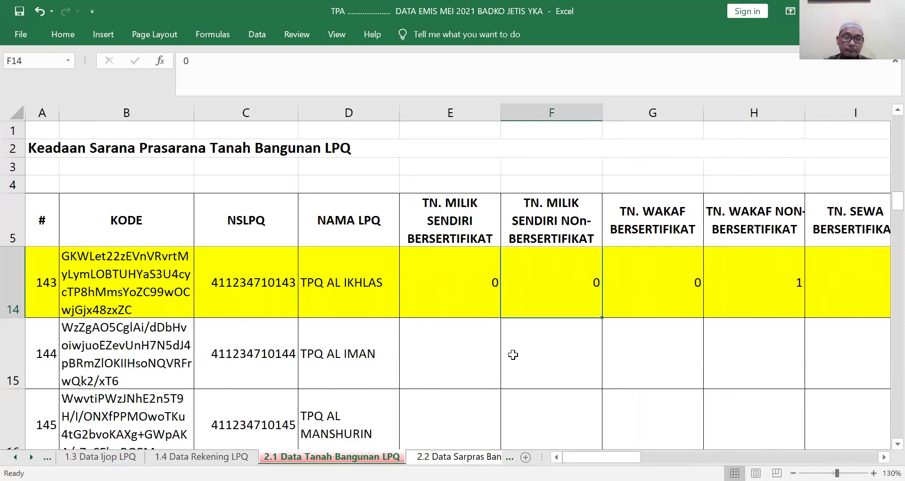
Open the 2.2 Data Sarpras Bangunan LPQ sheet and examine the TPQ ABABIL row's JENIS RUANGAN, TOTAL LUAS and KONDISI BAIK cells.
left_click(447, 456)
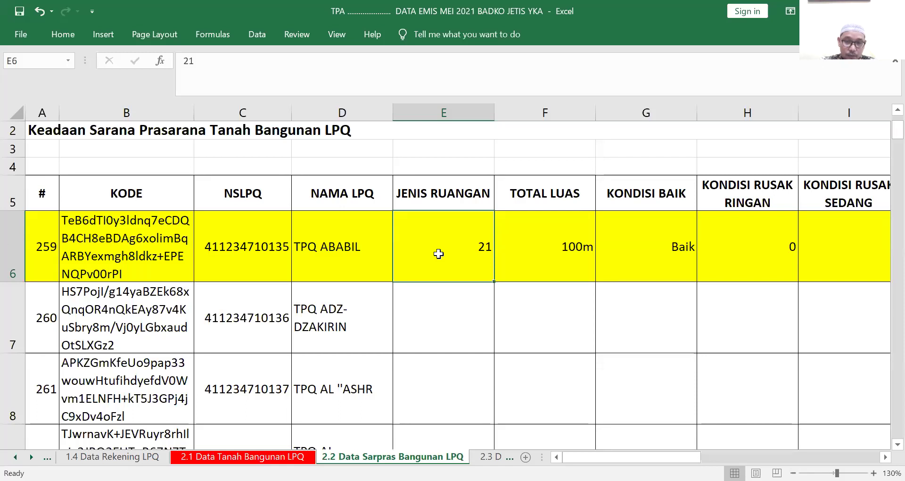
left_click(538, 249)
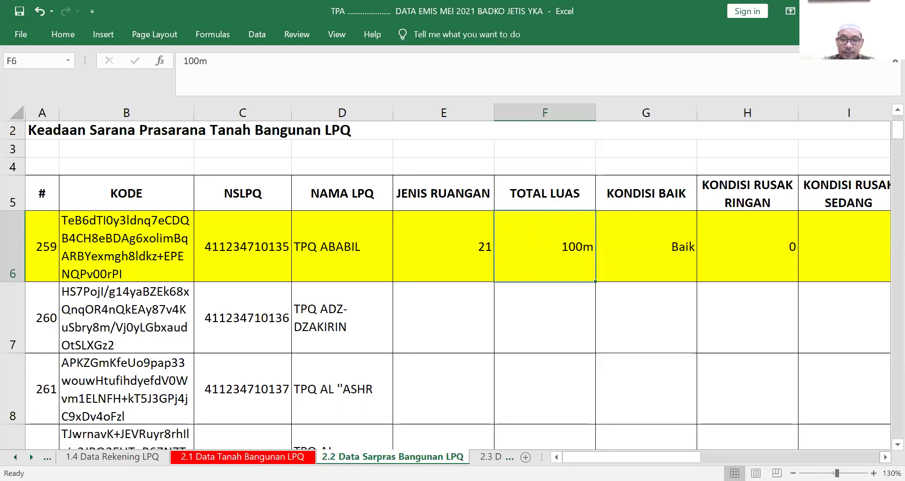
scroll(475, 314, "right", 3)
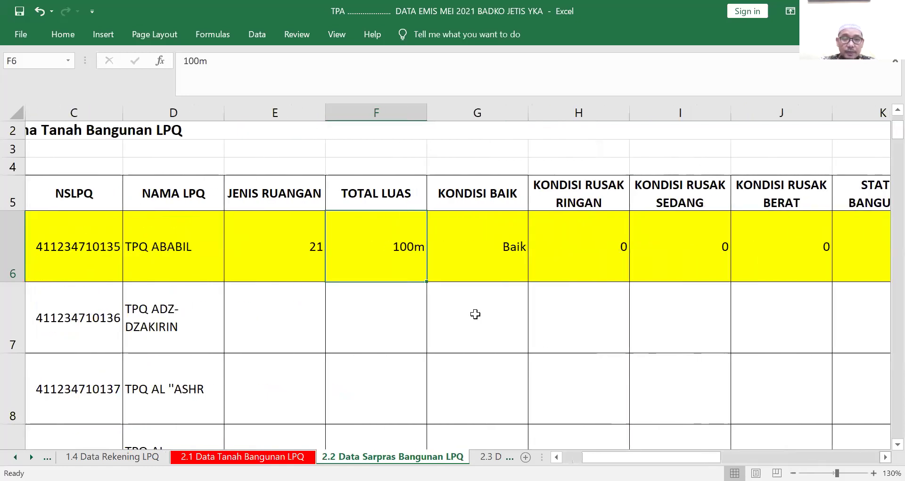
scroll(382, 239, "right", 1)
left_click(382, 240)
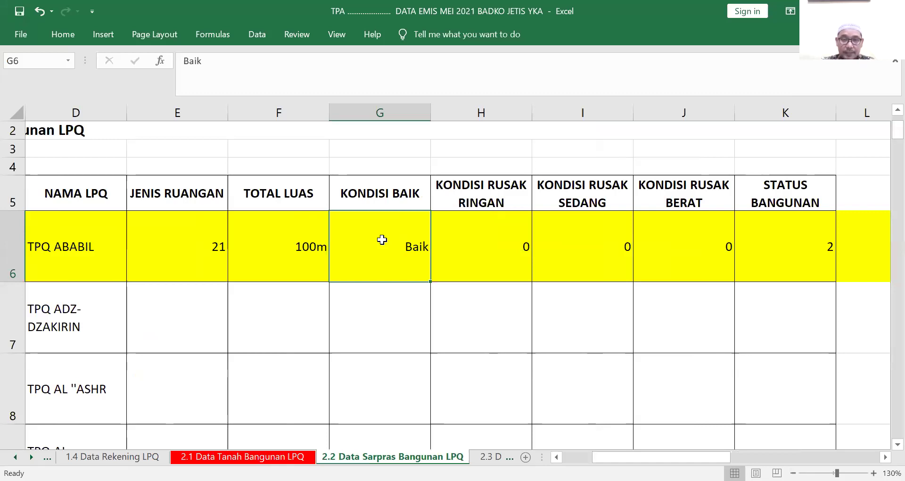
Examine the three KONDISI RUSAK cells and the STATUS BANGUNAN cell in the TPQ ABABIL row, then return to the first columns.
left_click(477, 234)
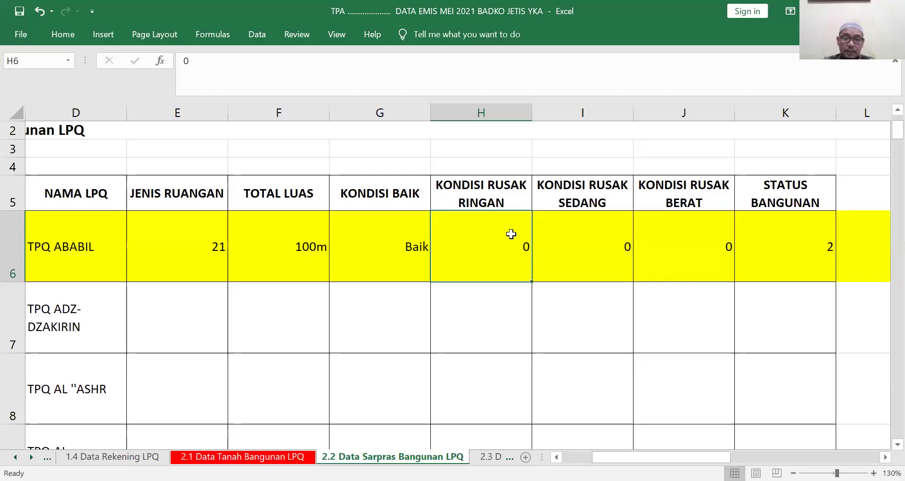
left_click(565, 238)
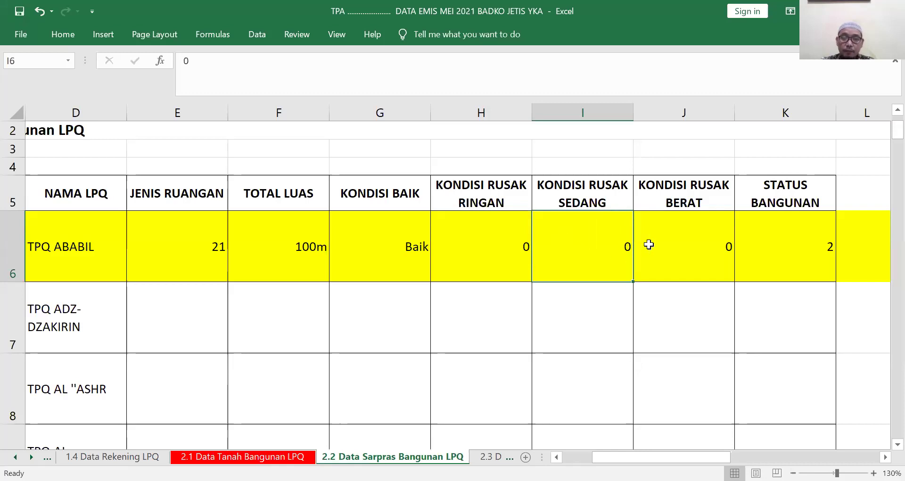
left_click(685, 234)
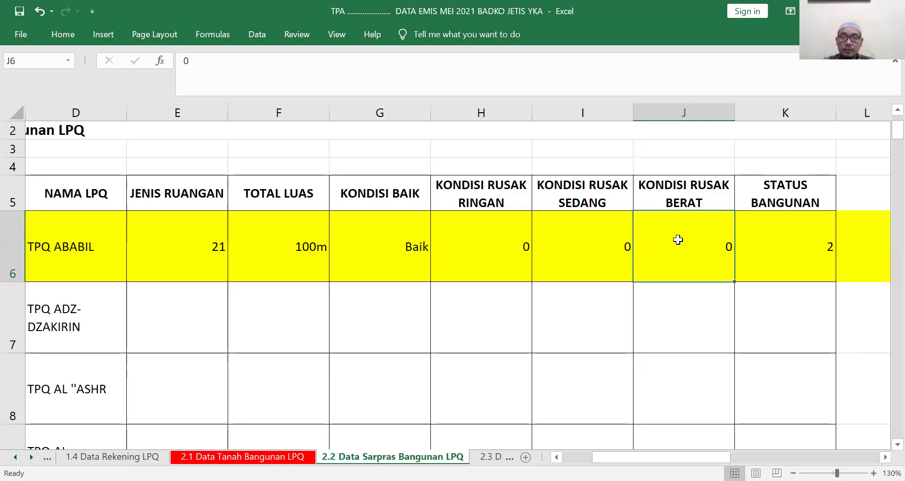
left_click(753, 237)
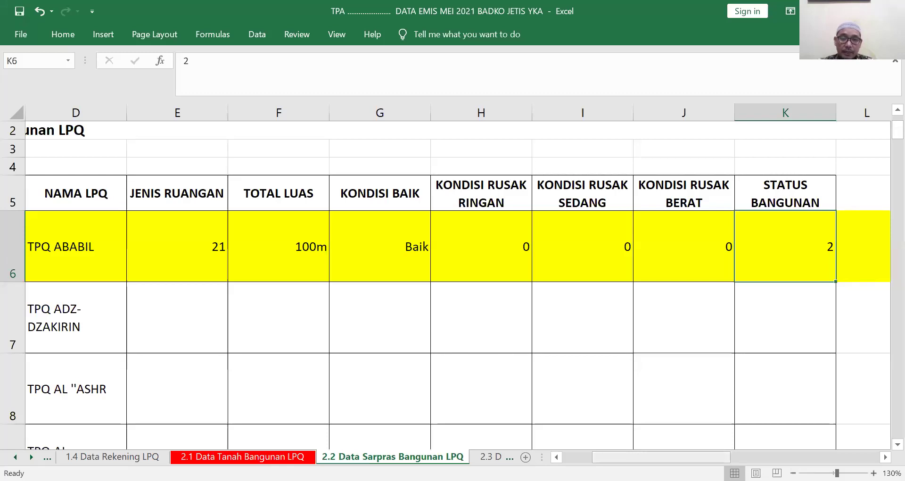
left_click_drag(660, 458, 630, 457)
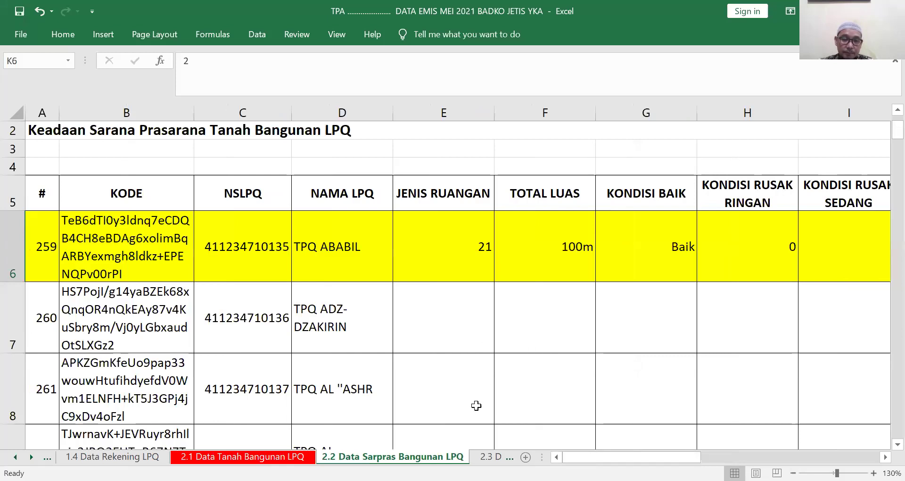
Open the 2.3 Data Sarpras Listrik LPQ sheet and examine the TPQ AL IKHLAS row's SUMBER LISTRIK, DAYA LISTRIK, PROVIDER INTERNET and KUALITAS INTERNET cells.
left_click(490, 456)
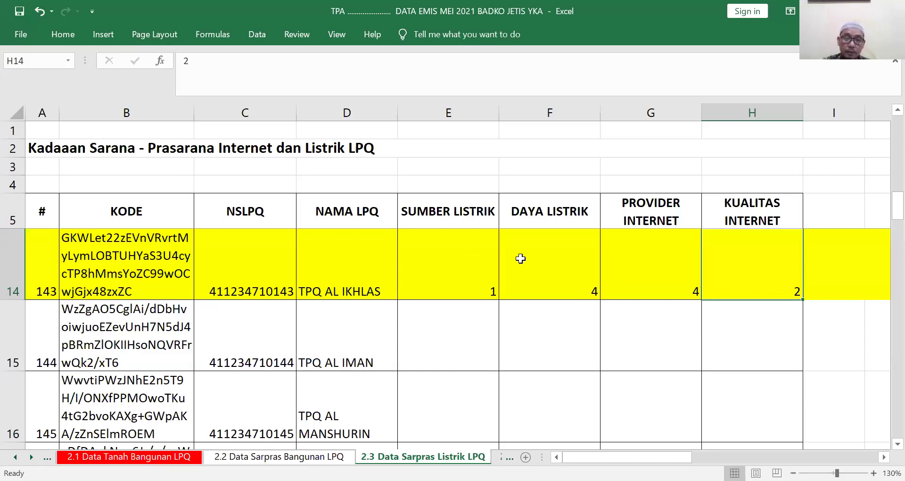
key("Left")
key("Left")
key("Left")
key("Right")
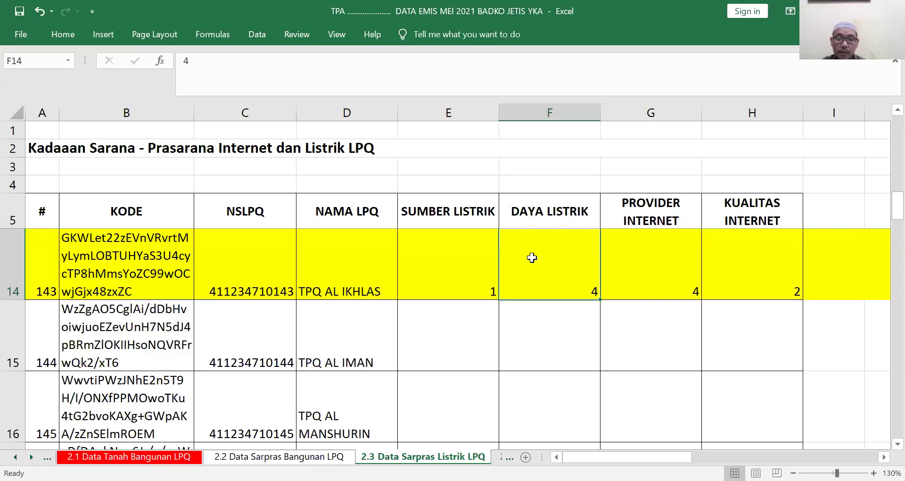
left_click(633, 259)
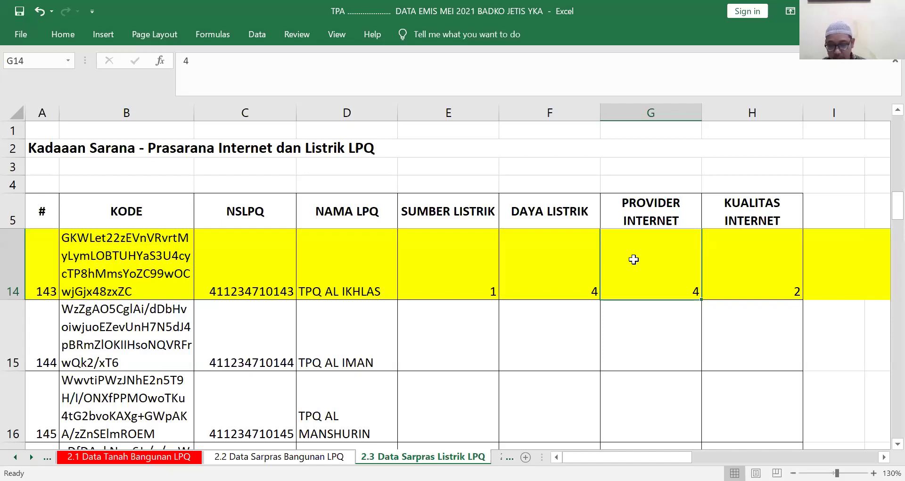
left_click(734, 253)
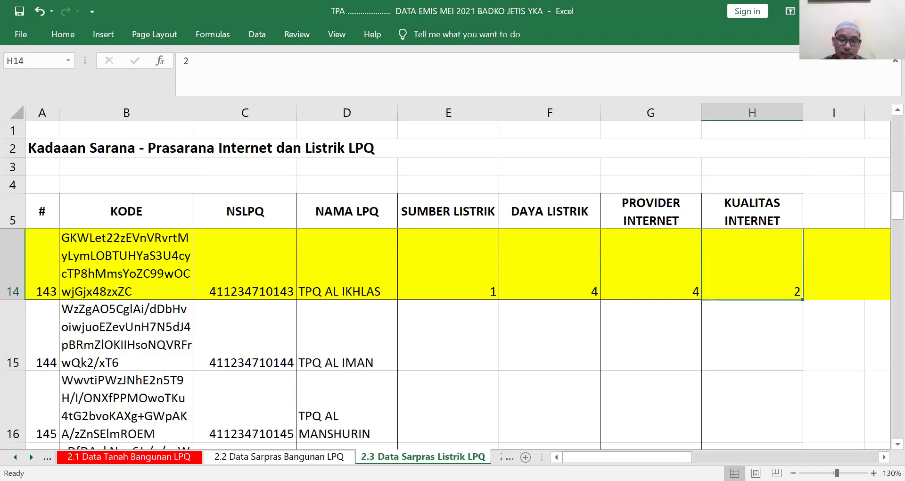
Open the 2.4 Data Sarpras LPQ sheet and examine the TPQ AL IKHLAS row's KURSI SANTRI BAIK, KURSI SANTRI RUSAK and JUMLAH KURSI SISWA cells.
left_click(508, 456)
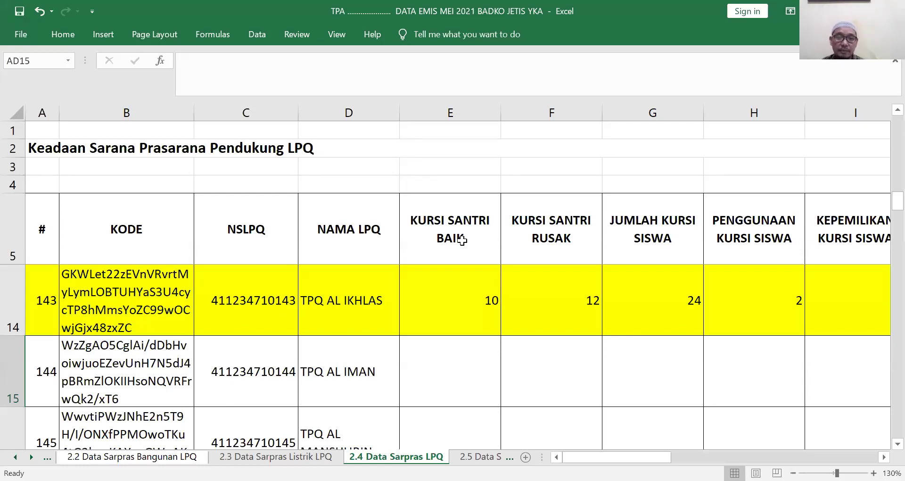
left_click(452, 284)
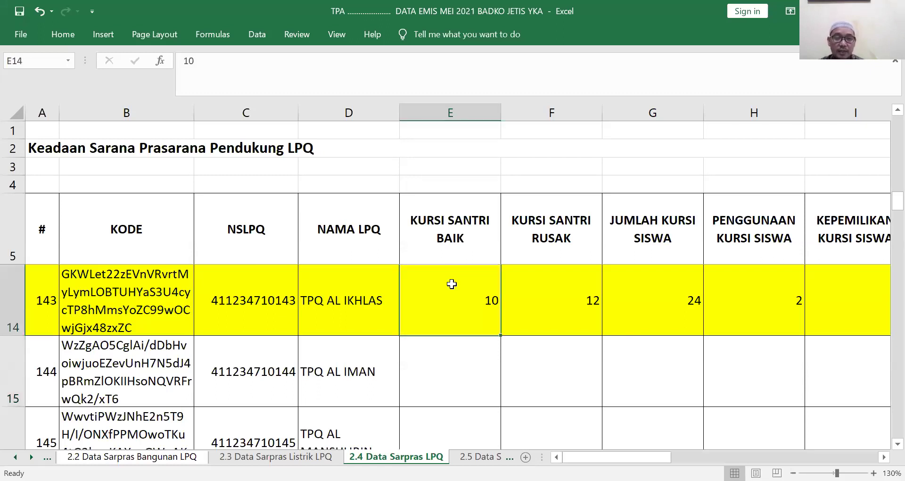
left_click(543, 286)
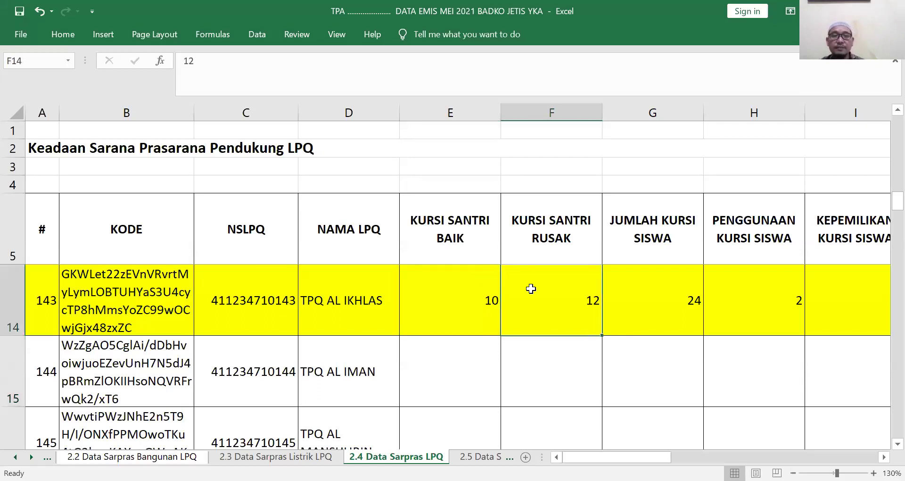
left_click(473, 289)
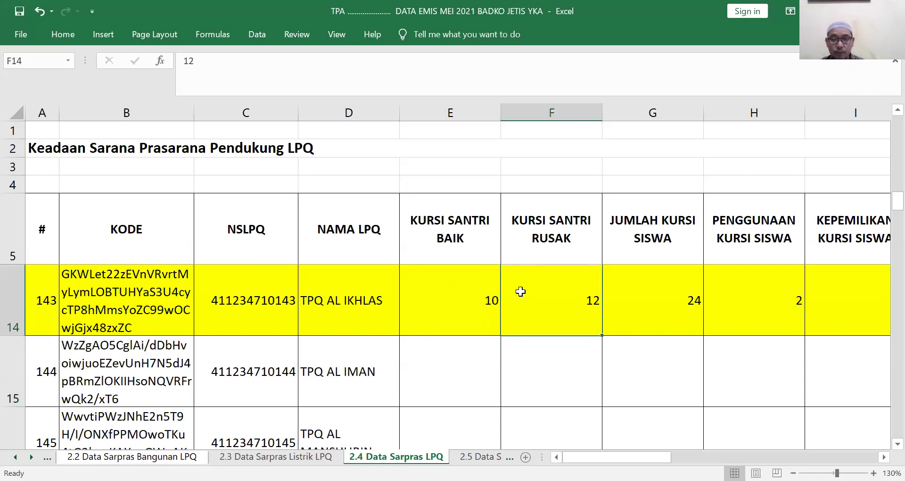
left_click(537, 288)
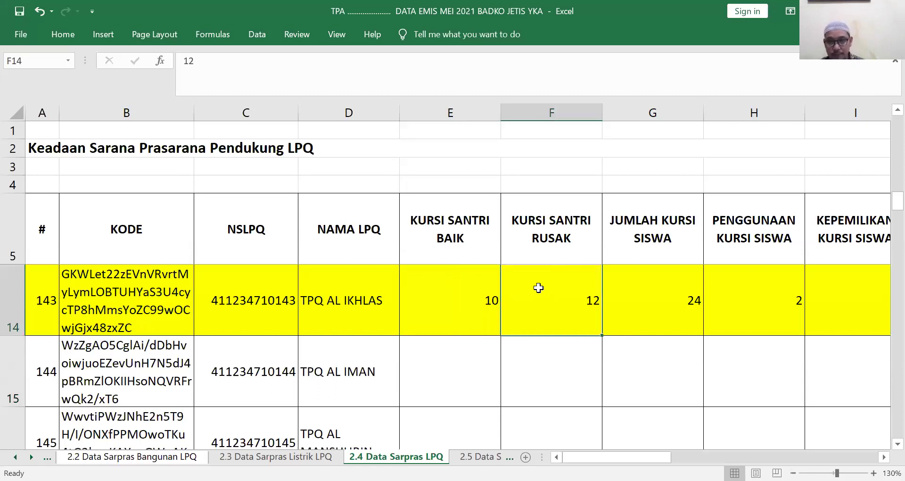
left_click(625, 289)
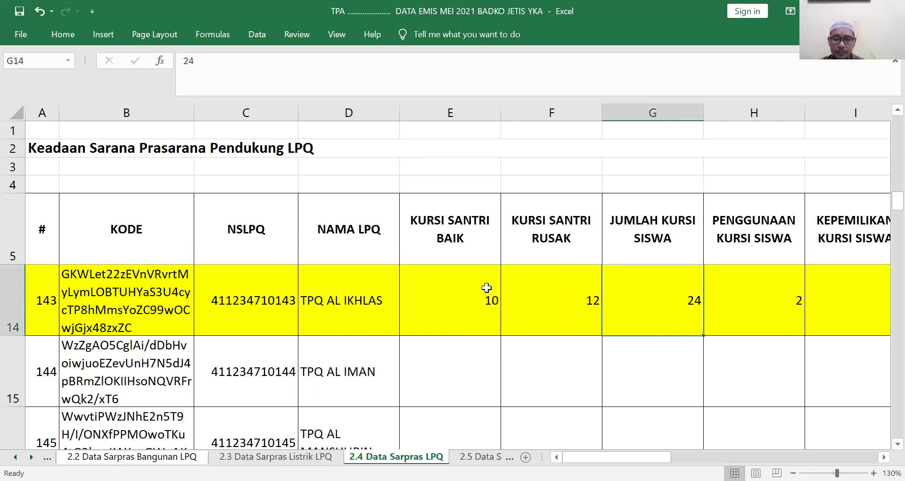
left_click(454, 283)
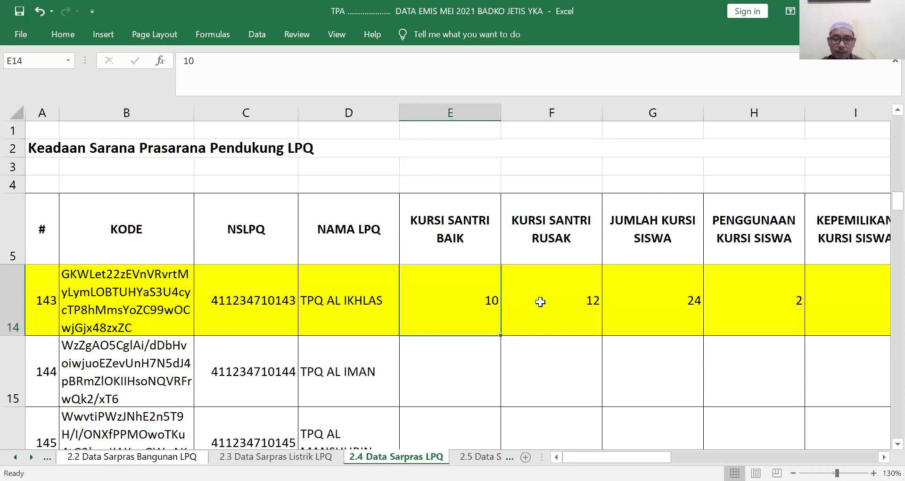
key("Right")
key("Right")
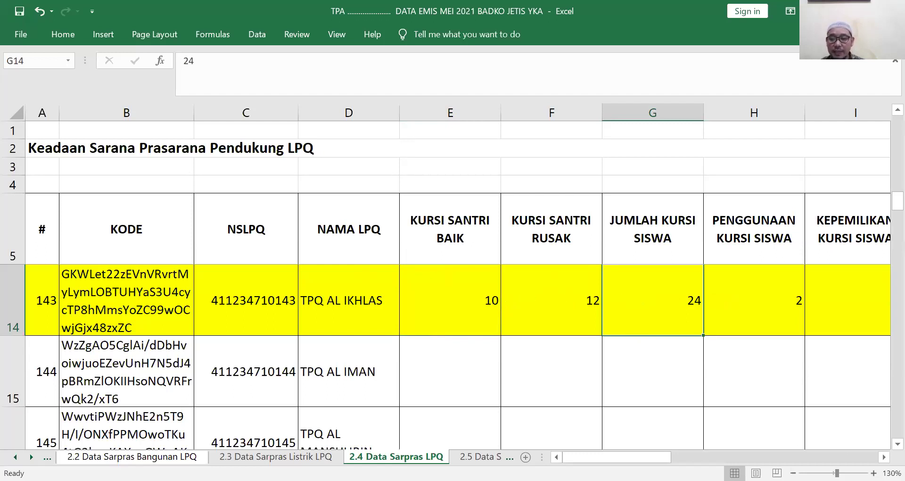
Examine the PENGGUNAAN KURSI SISWA and KEPEMILIKAN KURSI SISWA cells in the TPQ AL IKHLAS row.
left_click(885, 457)
left_click(884, 457)
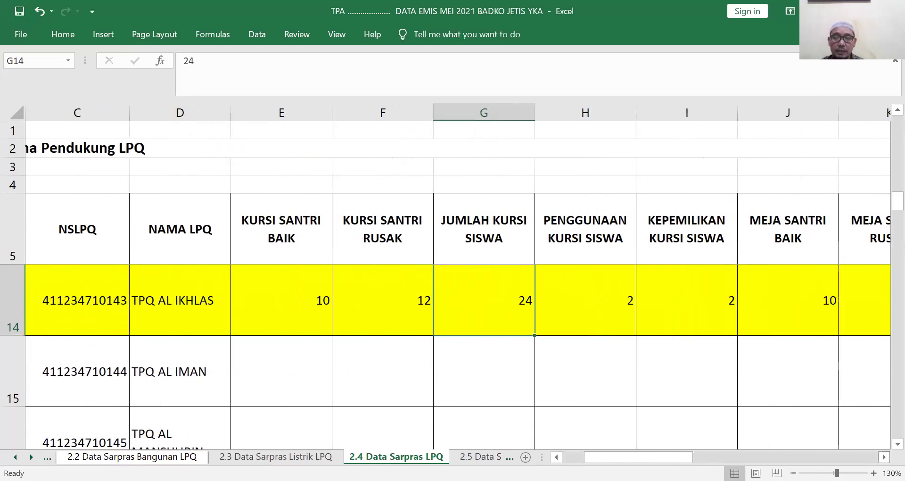
left_click(884, 457)
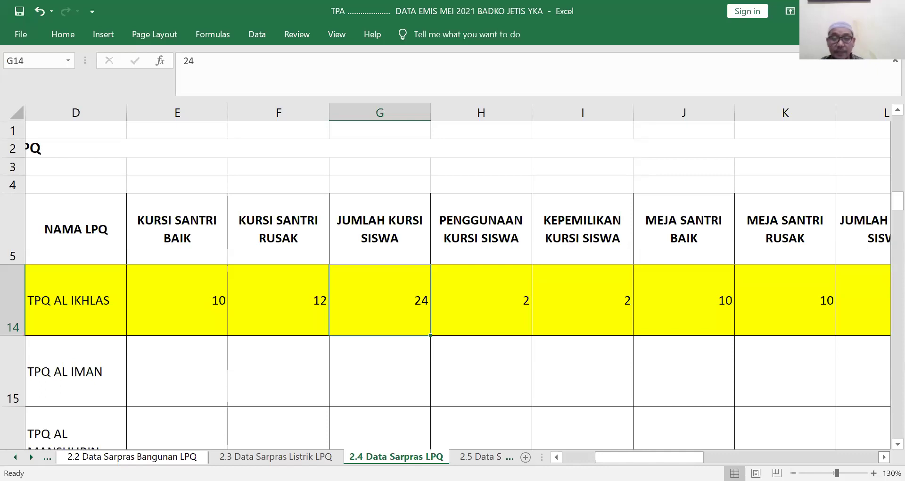
left_click(510, 314)
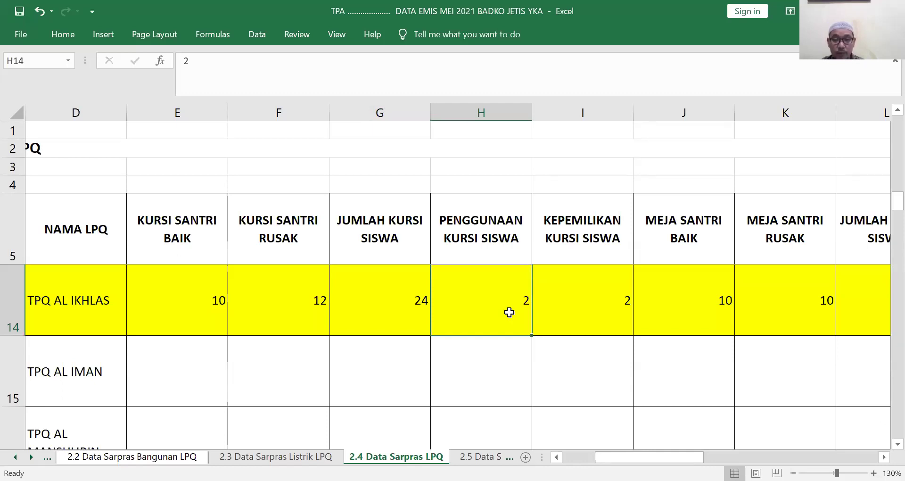
left_click(591, 311)
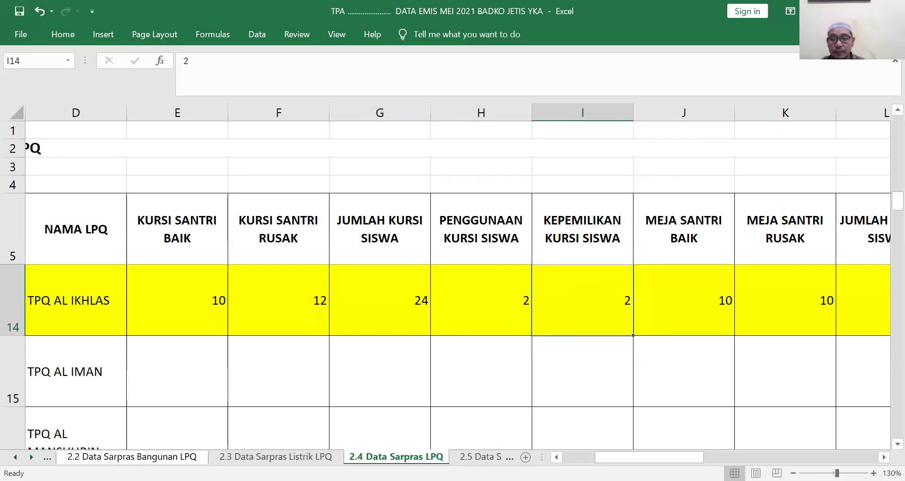
Examine the MEJA SANTRI BAIK, MEJA SANTRI RUSAK and JUMLAH SANTRI SISWA columns for the TPQ AL IKHLAS row.
key("Right")
scroll(752, 428, "right", 2)
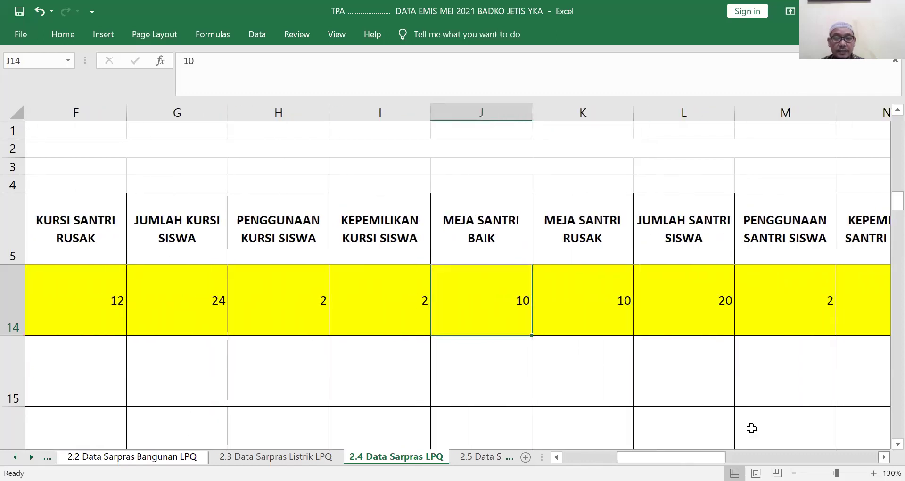
scroll(404, 255, "right", 1)
left_click(405, 254)
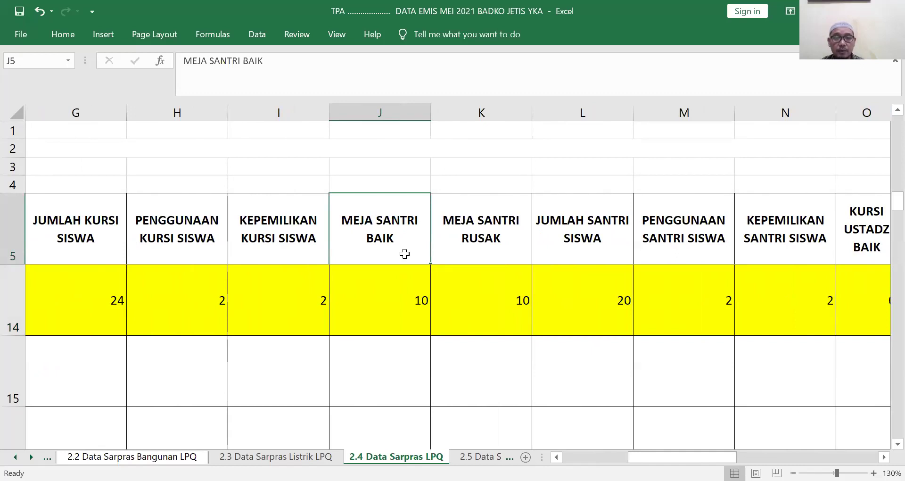
left_click(421, 274)
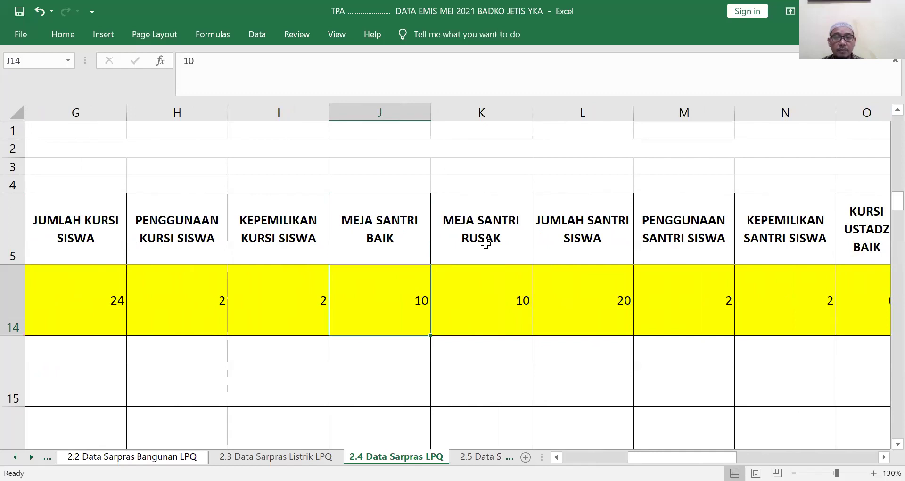
left_click(486, 243)
left_click(555, 247)
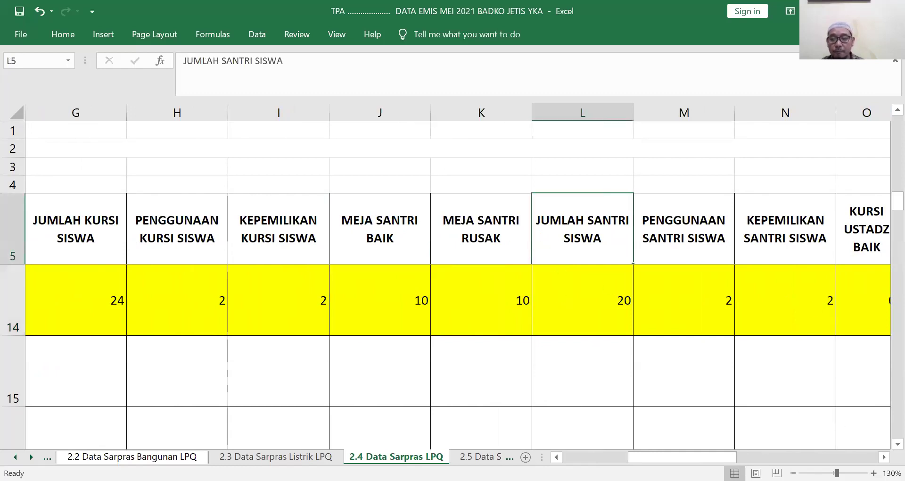
Examine the PENGGUNAAN SANTRI SISWA and KEPEMILIKAN SANTRI SISWA headings and their cells in the TPQ AL IKHLAS row.
scroll(847, 426, "right", 2)
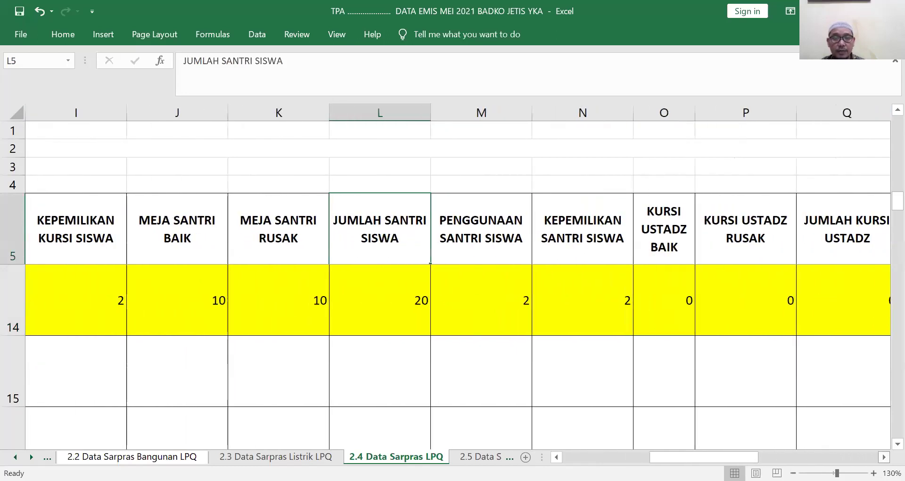
left_click(501, 233)
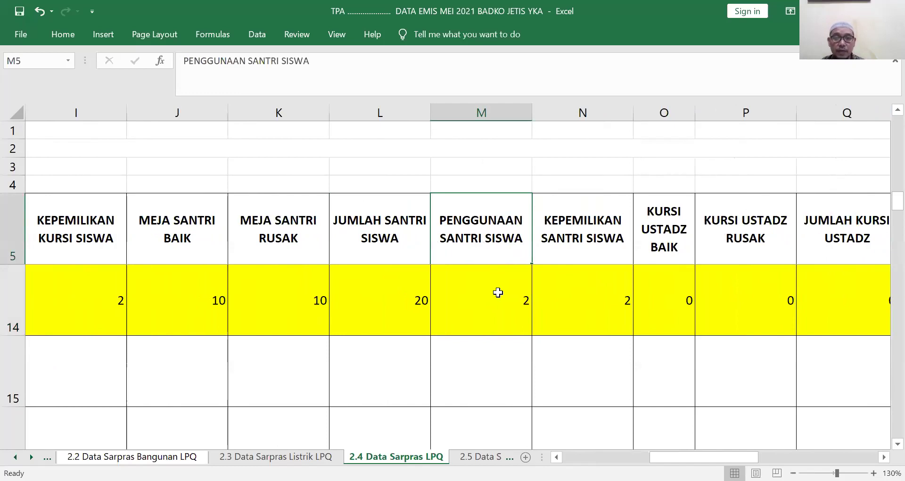
left_click(498, 293)
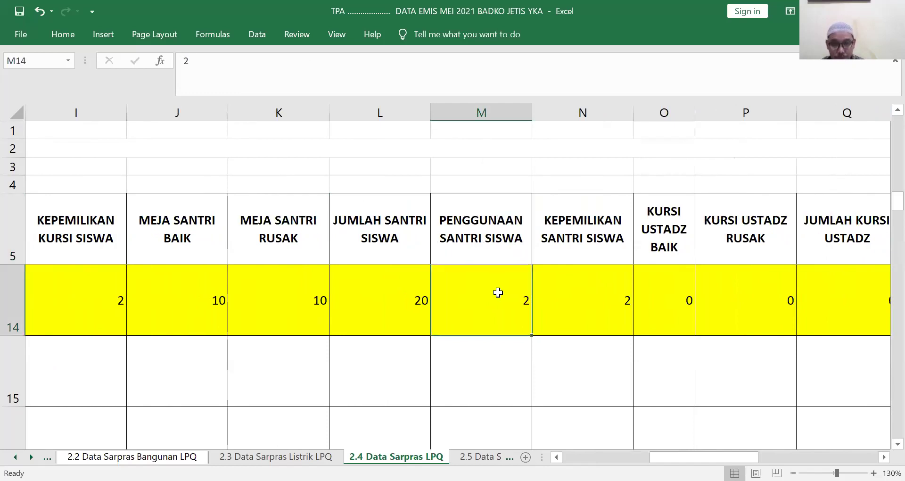
left_click(574, 251)
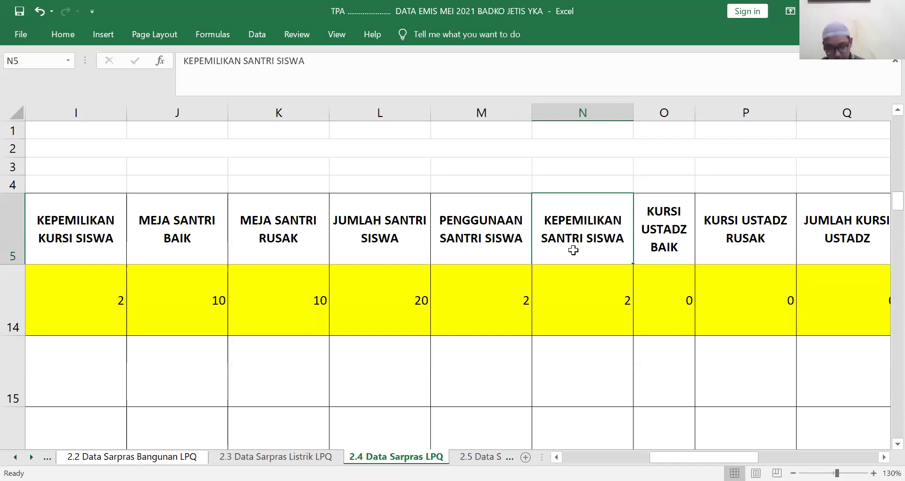
left_click(573, 292)
Examine the KURSI USTADZ cells in the TPQ AL IKHLAS row, from KURSI USTADZ BAIK through KEPEMILIKAN KURSI USTADZ.
left_click(662, 283)
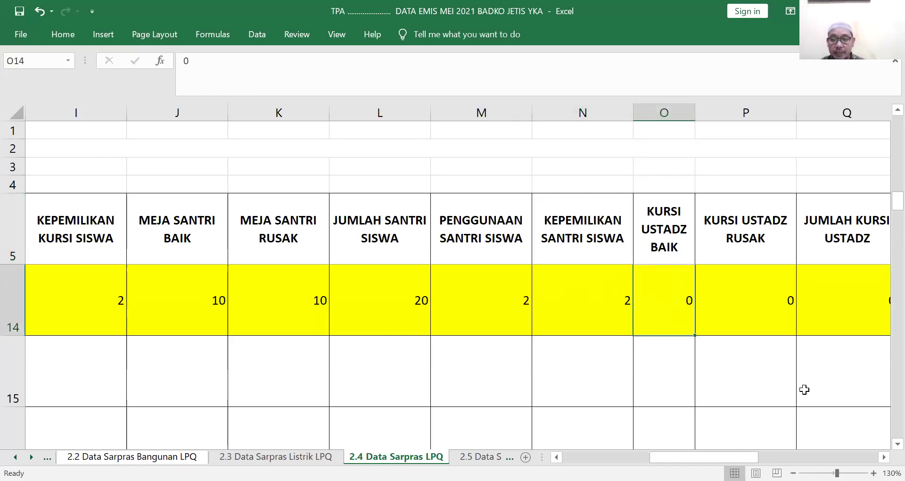
left_click(884, 457)
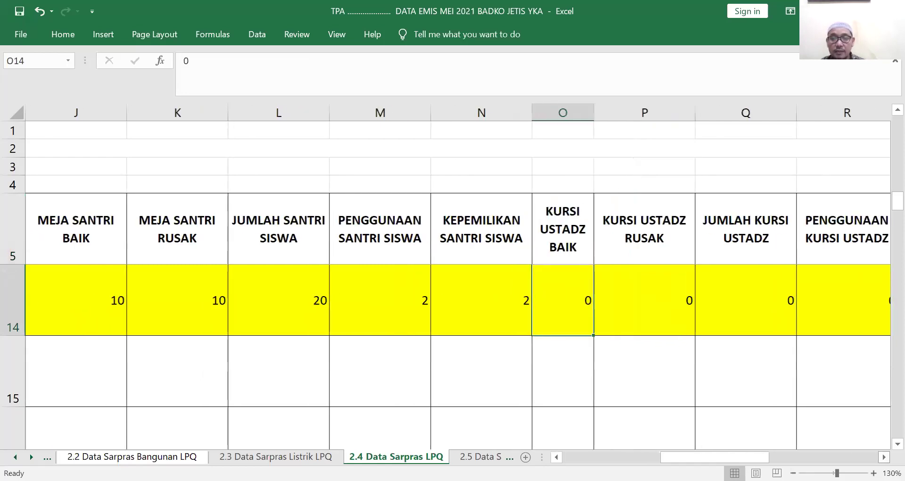
left_click(884, 457)
left_click(884, 457)
scroll(457, 283, "right", 1)
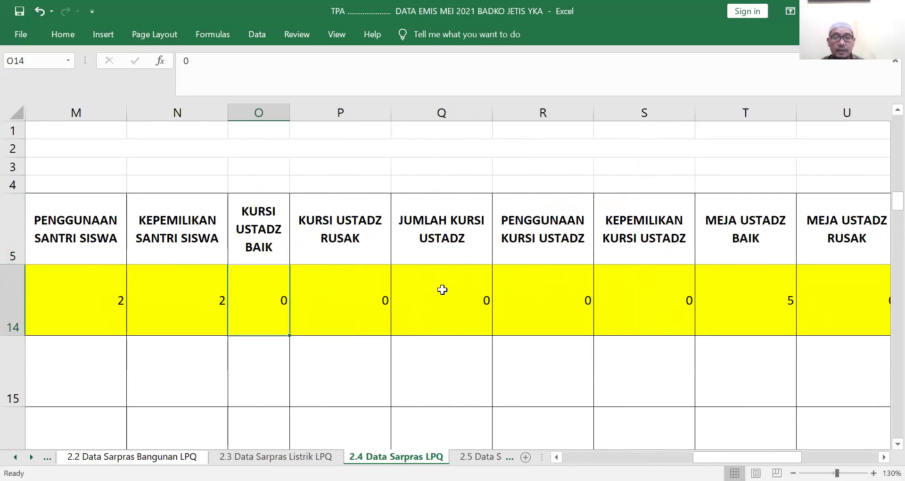
left_click(466, 297)
key("Right")
key("Right")
Examine the MEJA USTADZ cells in the TPQ AL IKHLAS row, from MEJA USTADZ BAIK through KEPEMILIKAN MEJA USTADZ.
key("Right")
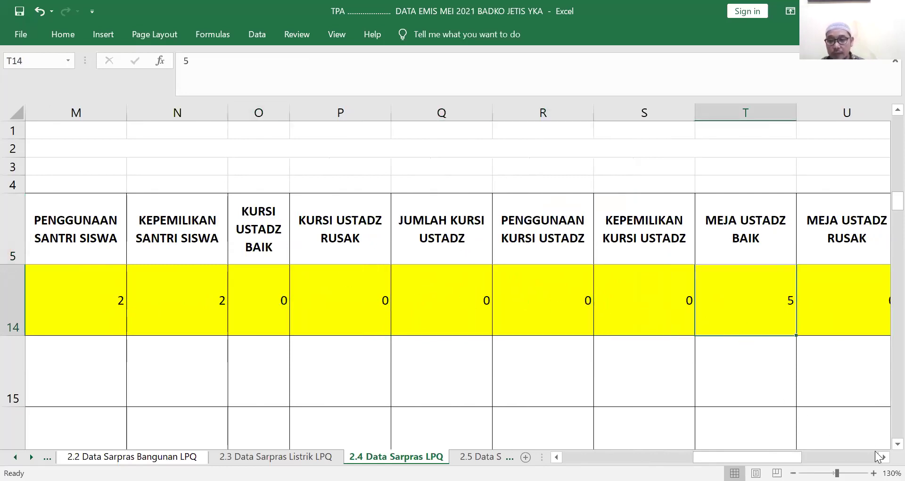
left_click(884, 457)
left_click(884, 458)
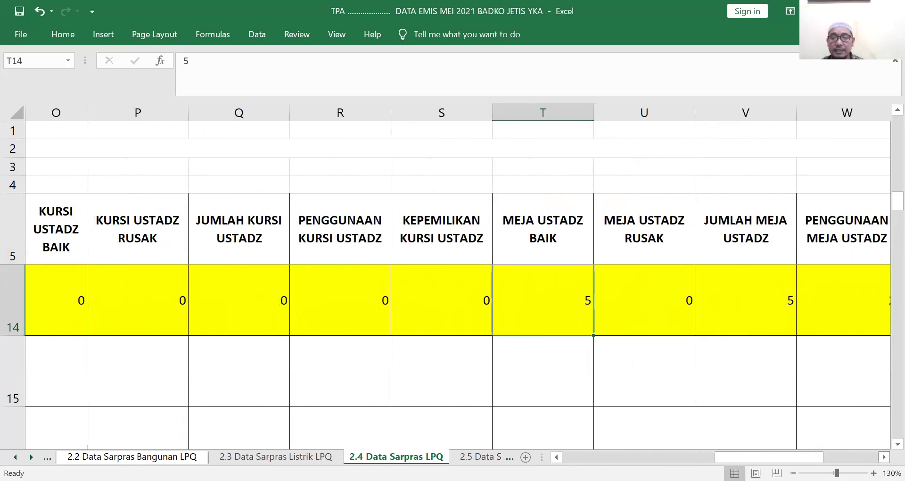
left_click(884, 457)
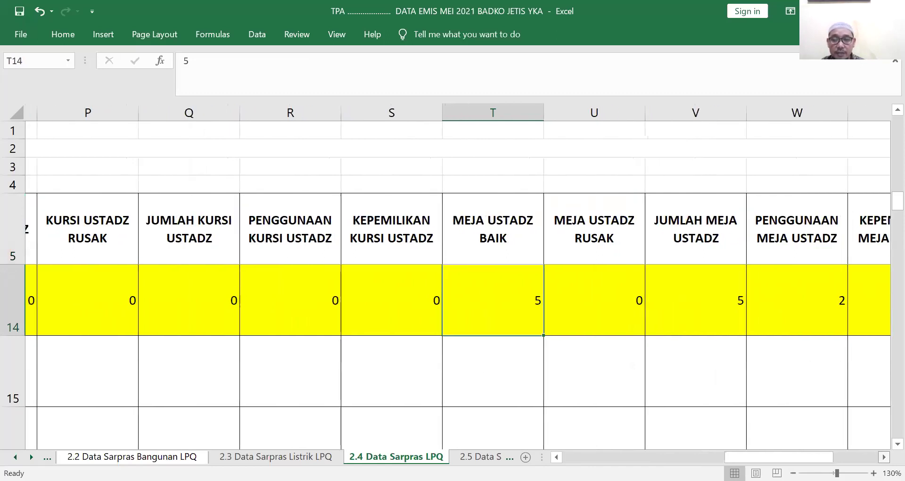
left_click(884, 457)
left_click(884, 456)
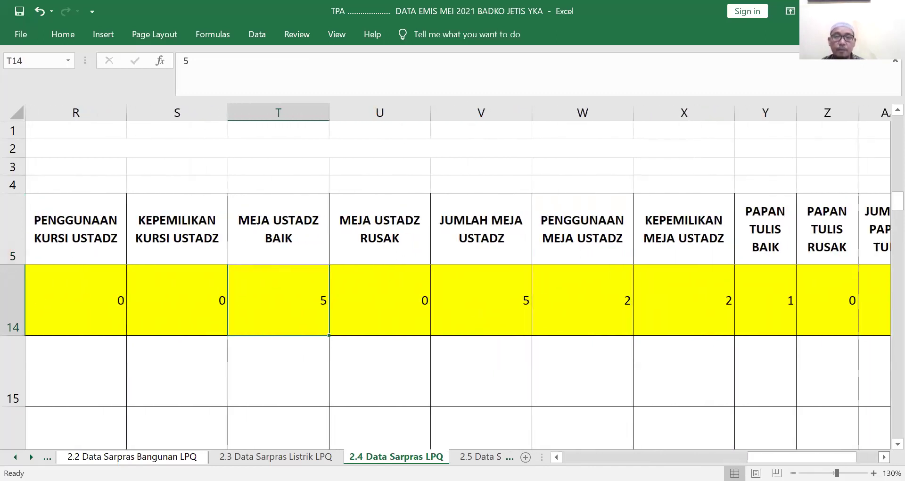
left_click(884, 457)
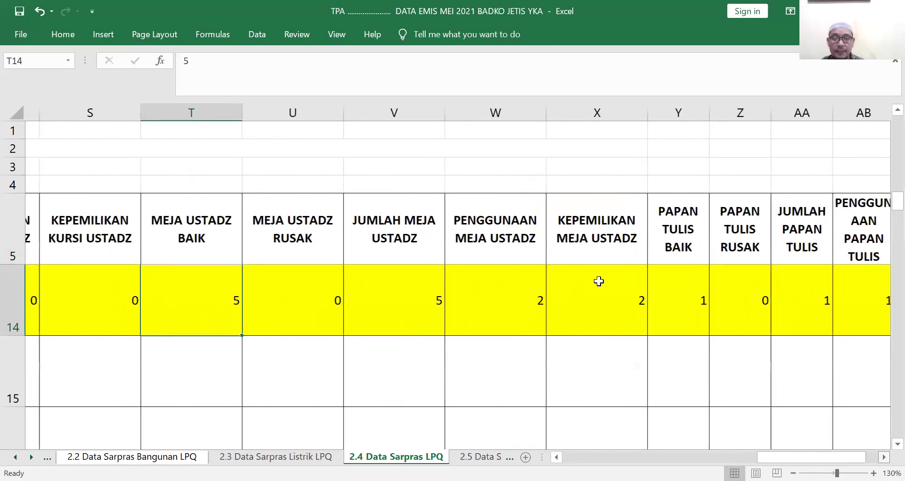
Bring the PAPAN TULIS columns into view and examine the TPQ AL IKHLAS row's PAPAN TULIS BAIK cell.
scroll(572, 278, "right", 1)
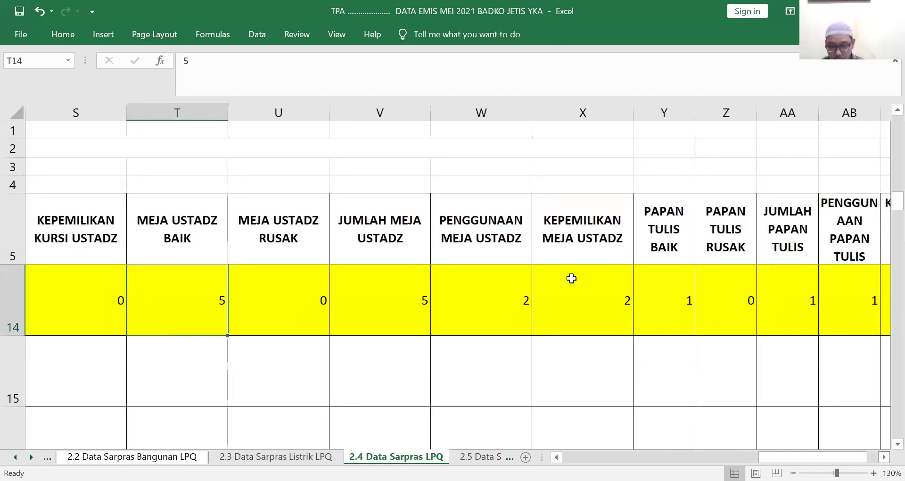
scroll(572, 278, "right", 1)
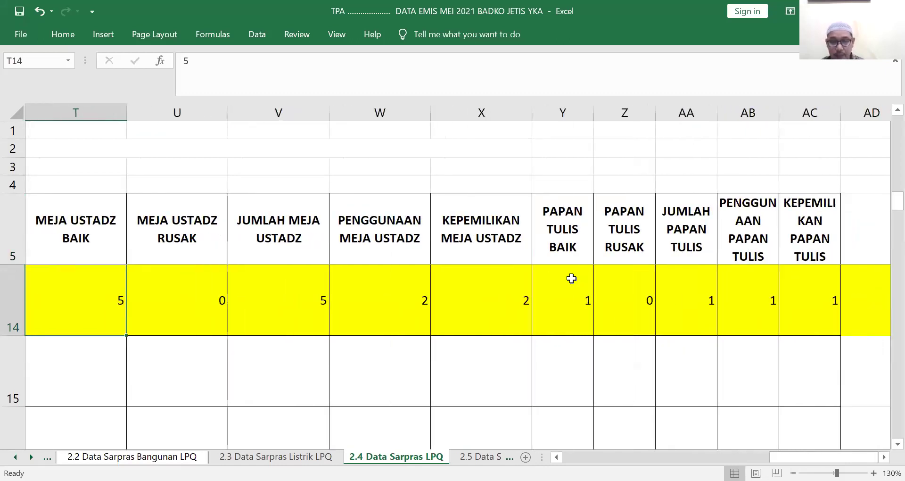
left_click(571, 278)
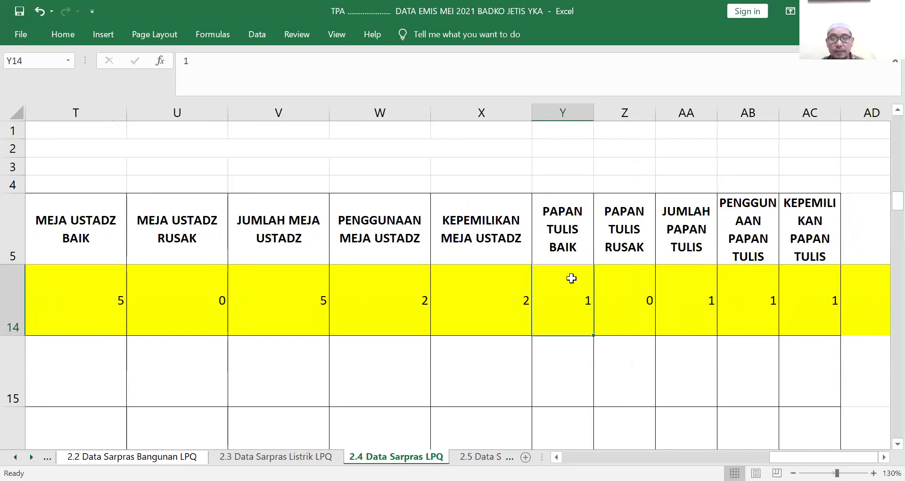
Examine the remaining PAPAN TULIS cells in the TPQ AL IKHLAS row, from PAPAN TULIS RUSAK through KEPEMILIKAN PAPAN TULIS.
left_click(634, 290)
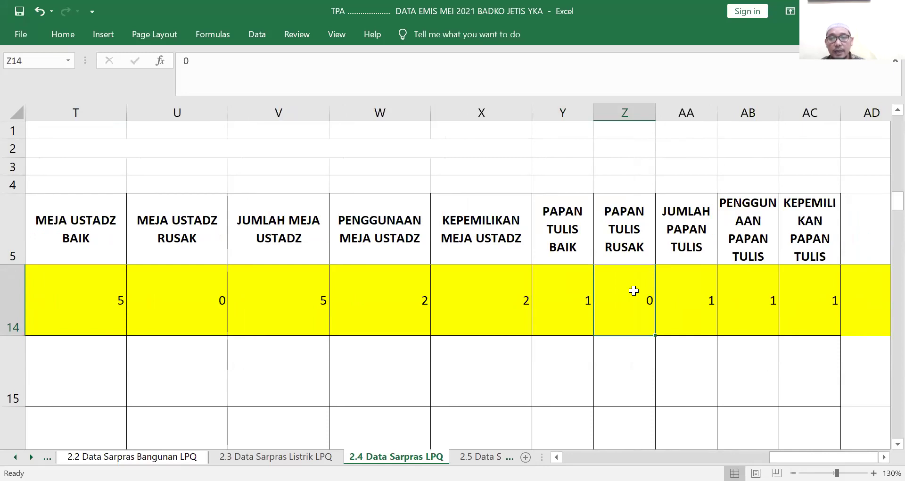
left_click(704, 287)
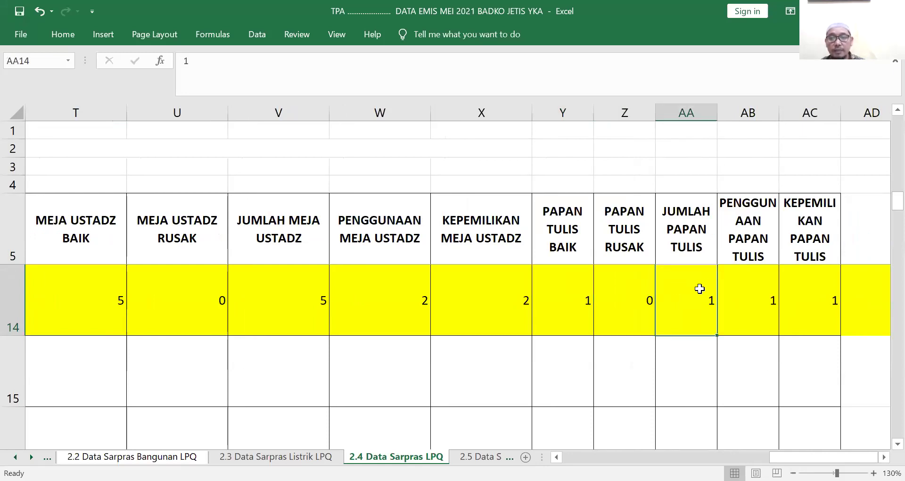
left_click(757, 287)
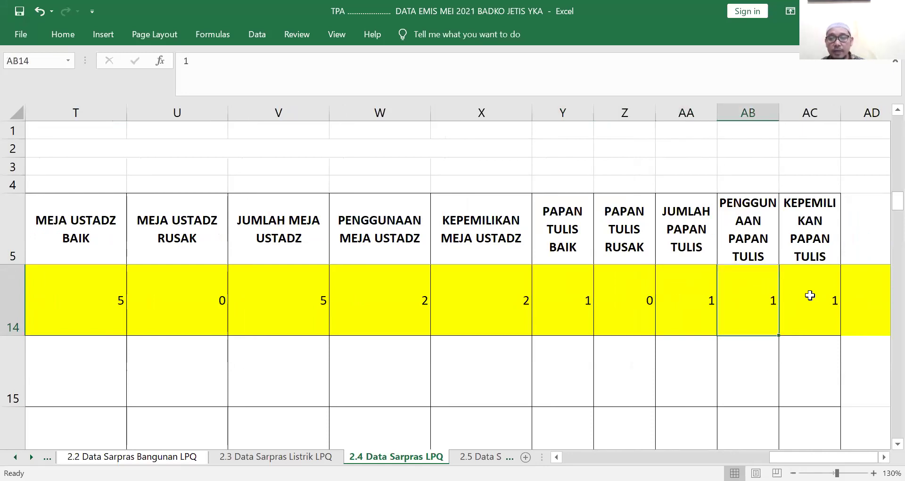
left_click(808, 295)
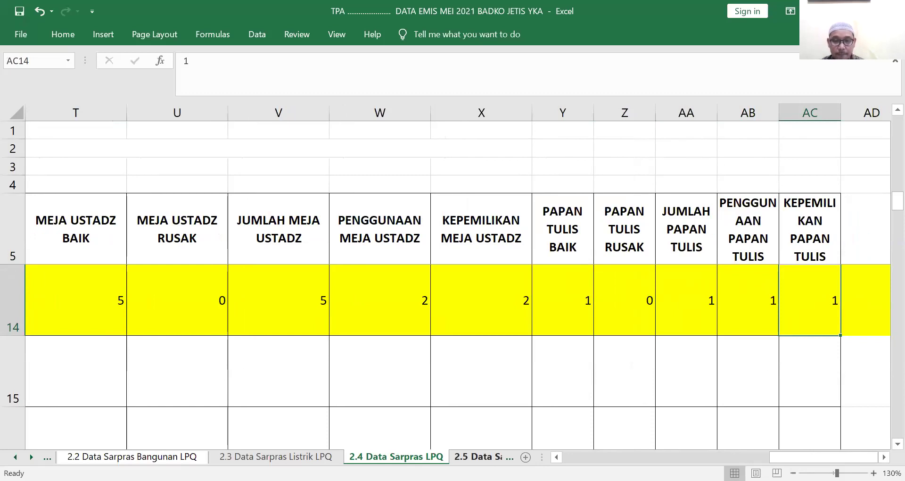
Open the 2.5 Data Sarpras Sanitasi LPQ sheet and examine the TPQ AL IKHLAS cells from SUMBER SANITASI through KETERSEDIAAN JAMBAN.
left_click(479, 457)
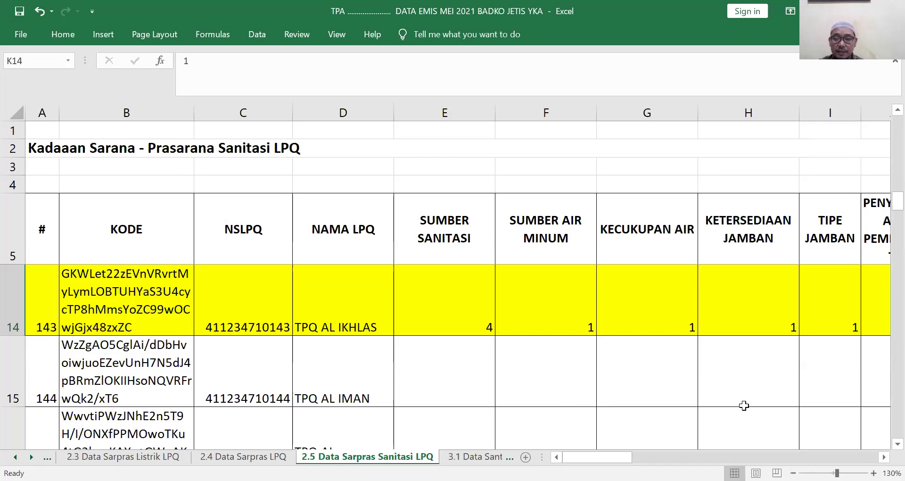
scroll(884, 456, "right", 2)
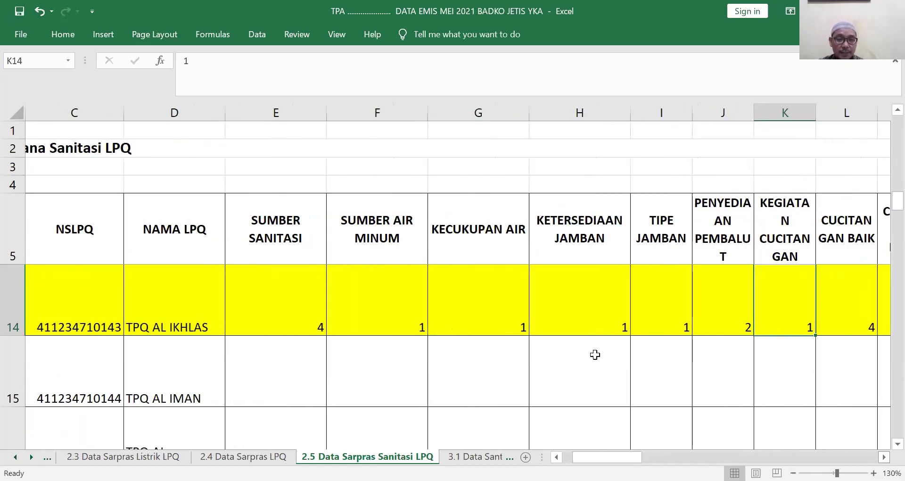
left_click(286, 238)
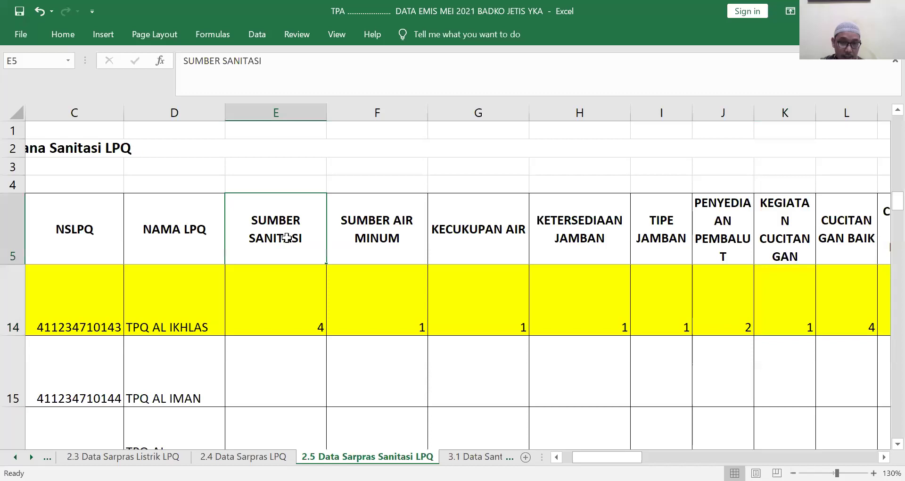
left_click(287, 294)
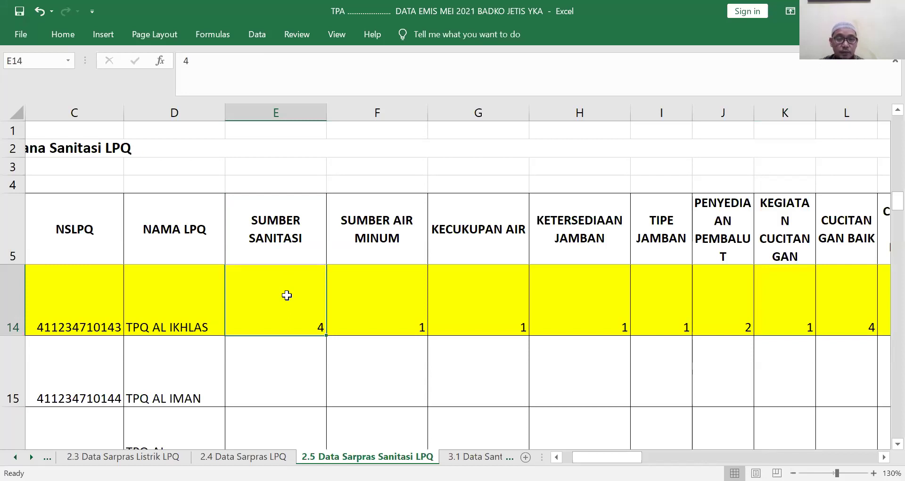
left_click(370, 281)
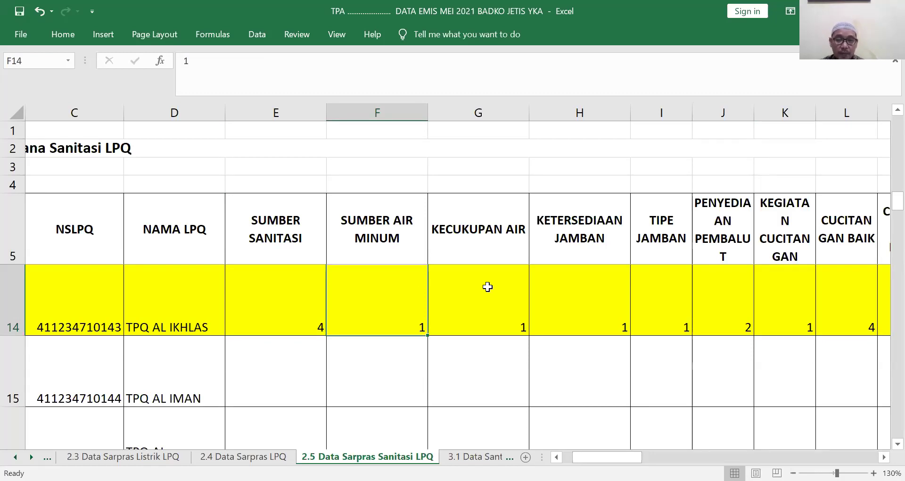
left_click(487, 286)
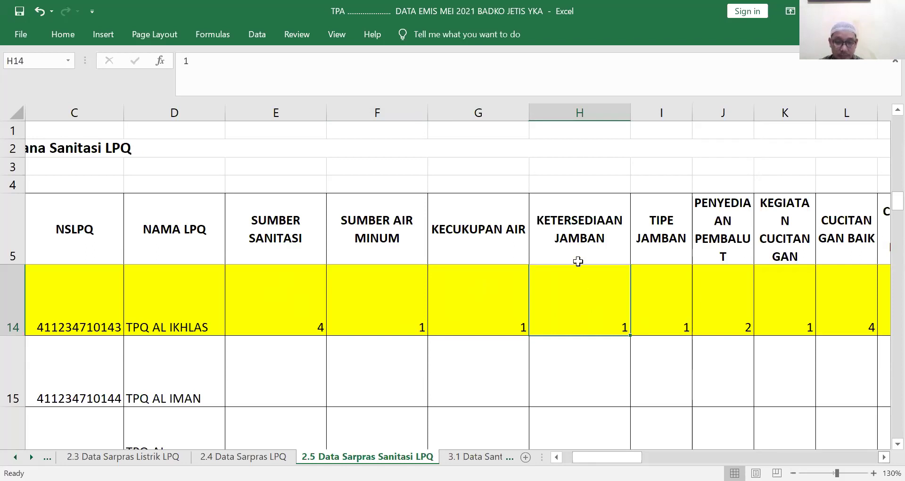
Examine the column headings from TIPE JAMBAN through KEGIATAN CUCITANGAN on the sanitation sheet.
scroll(566, 241, "right", 1)
left_click(558, 238)
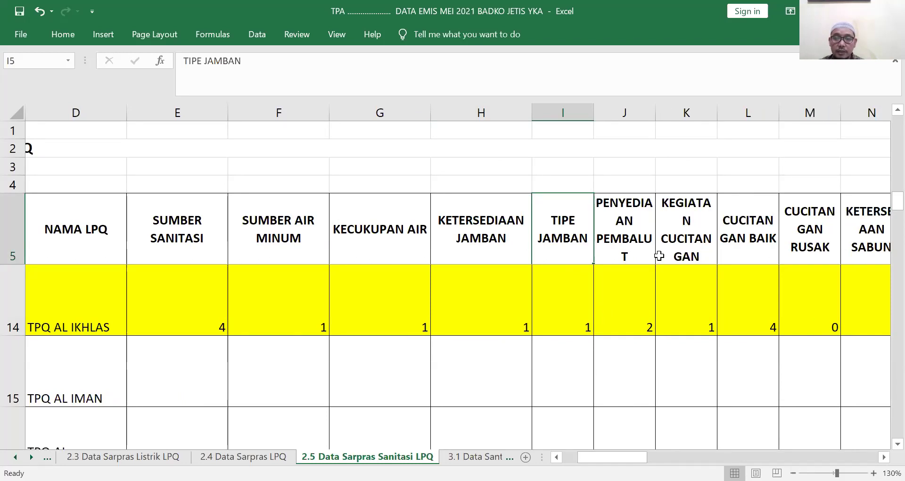
left_click(696, 251)
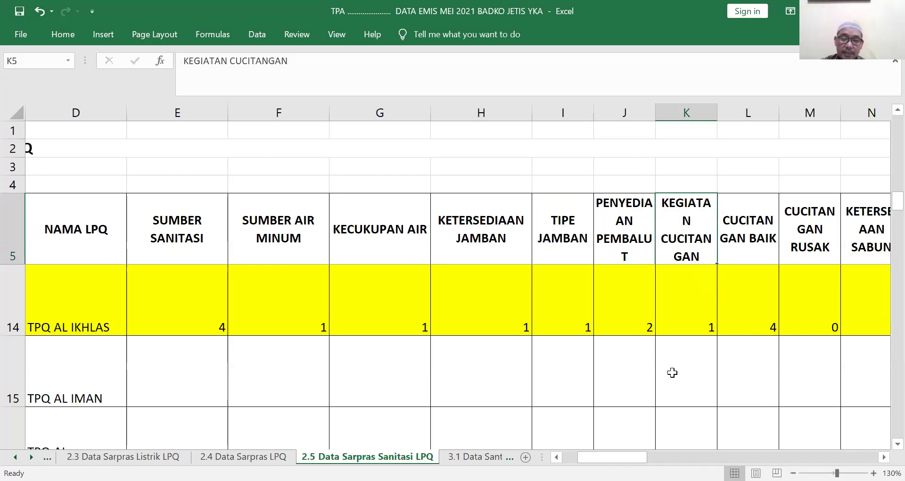
Examine the handwashing cells in the TPQ AL IKHLAS row, from KEGIATAN CUCITANGAN through KETERSEIAAN SABUN.
scroll(659, 369, "right", 1)
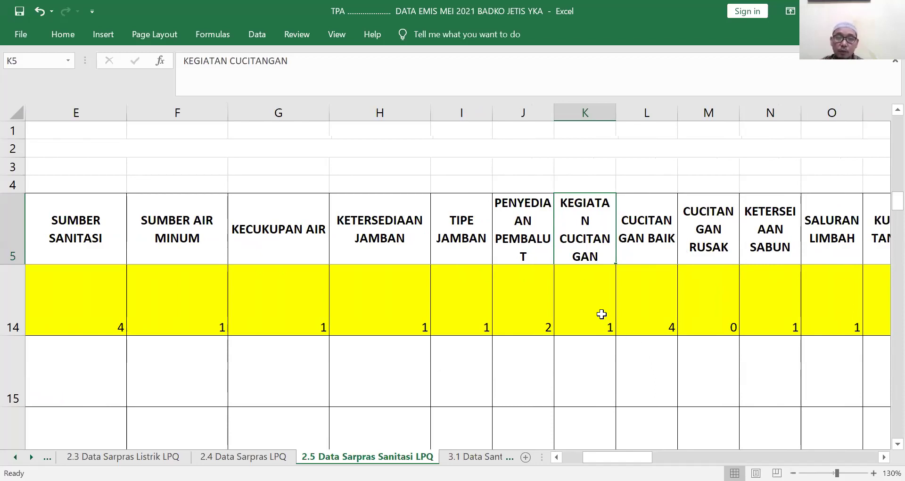
left_click(602, 314)
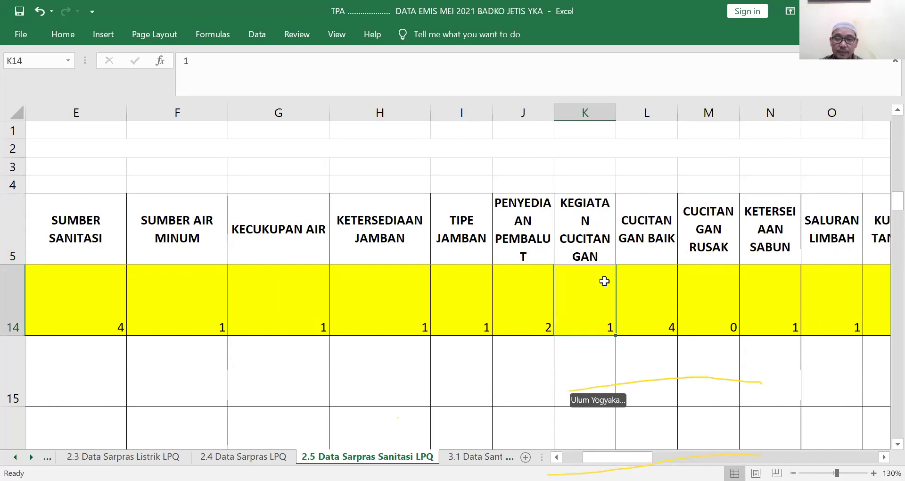
left_click(656, 283)
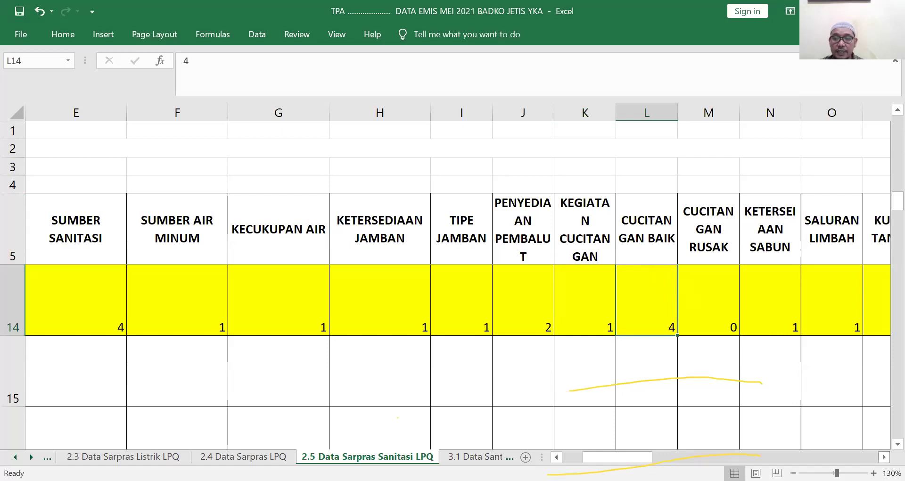
scroll(452, 283, "right", 2)
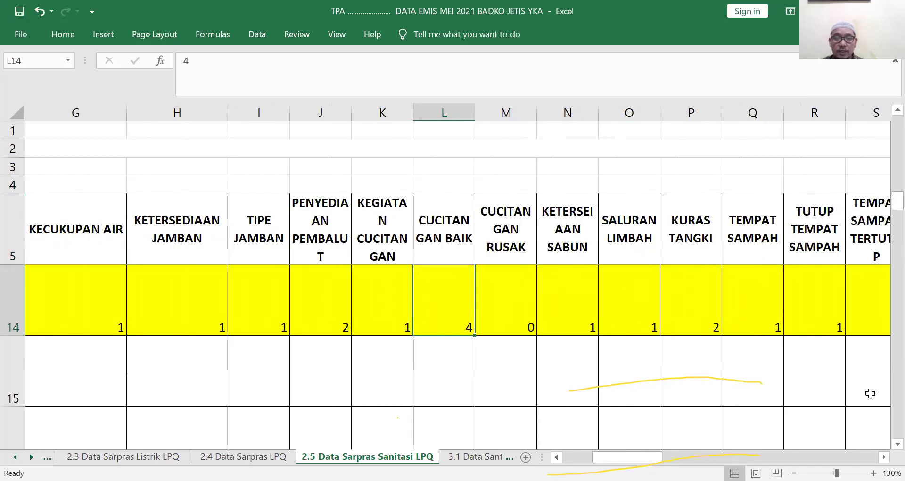
key("Right")
key("Right")
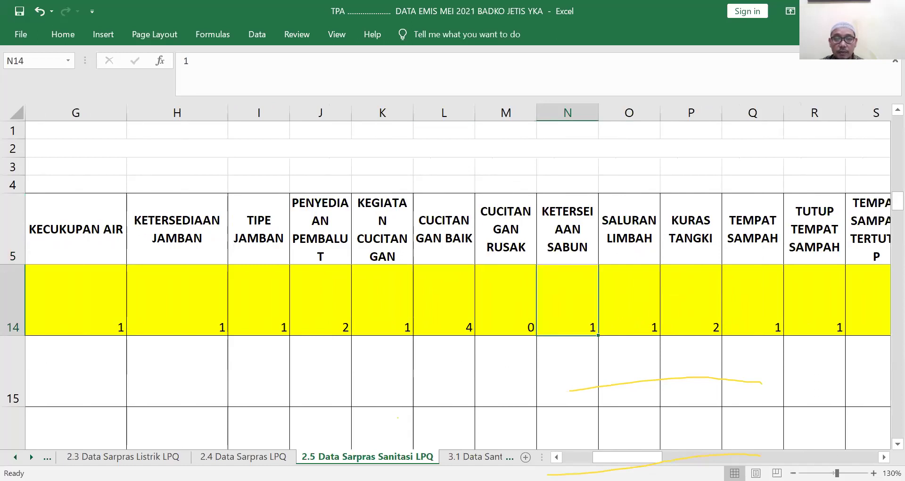
Examine the waste and sanitation upkeep columns in the TPQ AL IKHLAS row, from SALURAN LIMBAH through PERAWATAN RUTIN EKSTERNAL.
left_click(884, 456)
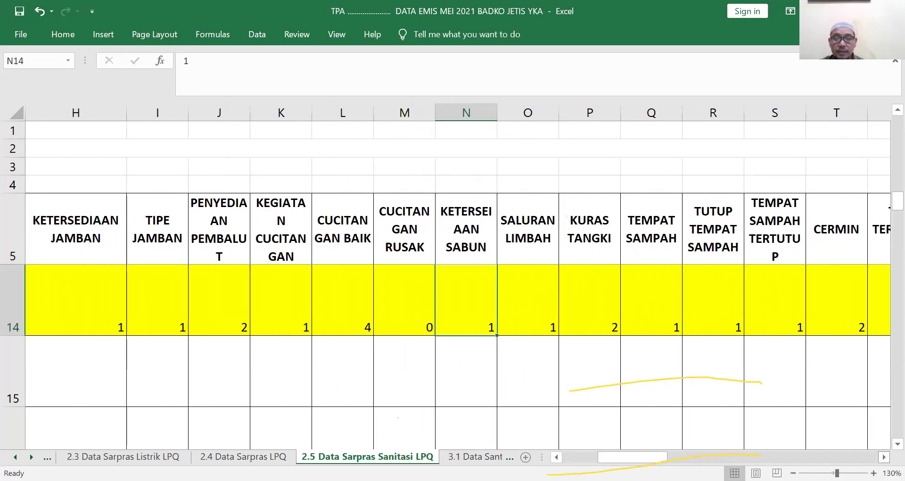
left_click(884, 456)
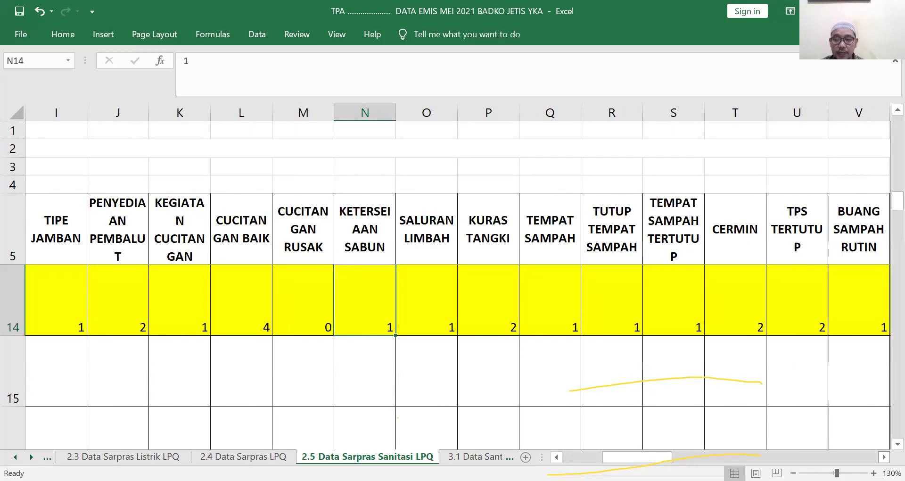
scroll(458, 283, "right", 2)
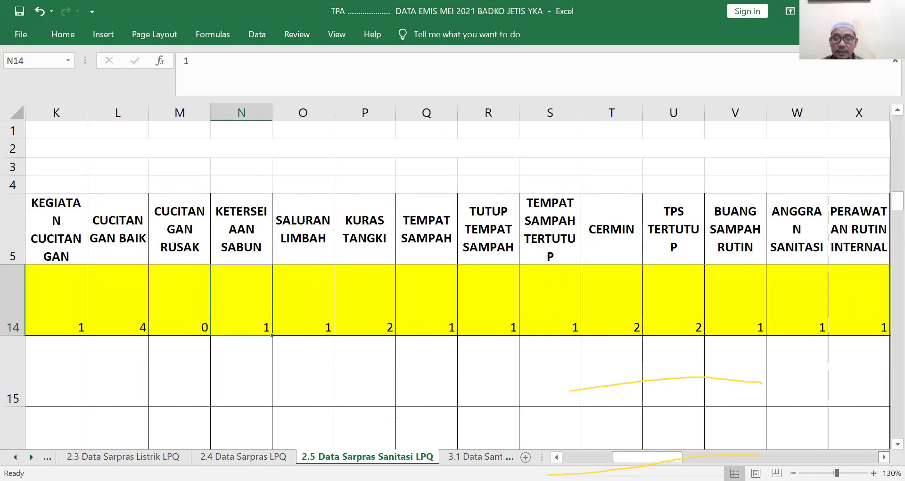
scroll(458, 283, "right", 2)
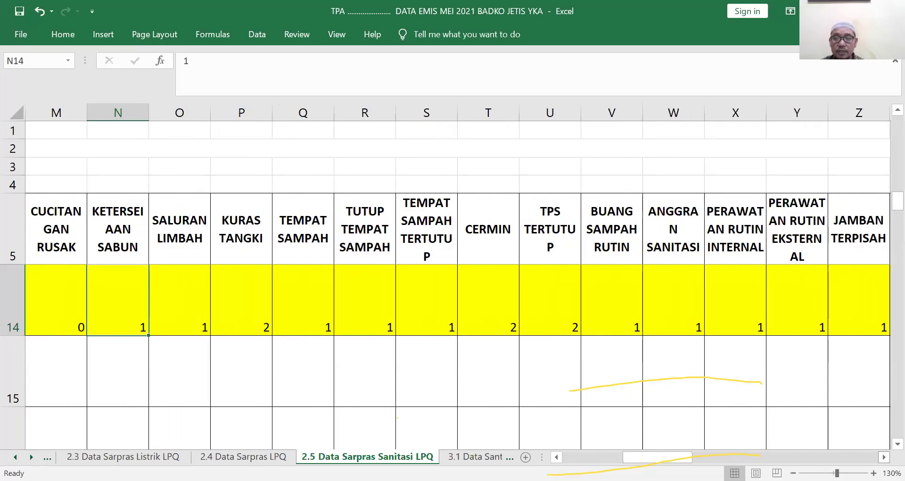
scroll(458, 283, "right", 1)
scroll(458, 282, "right", 1)
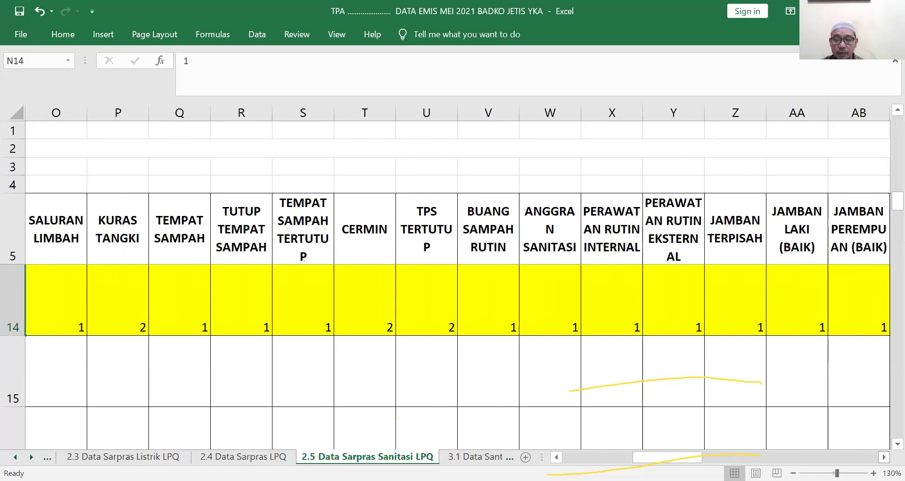
Examine the toilet columns in the TPQ AL IKHLAS row, from JAMBAN TERPISAH through JAMBAN BERSAMA (RUSAK), plus TEMPAT CUCI TANGAN MENGAIR.
scroll(459, 283, "right", 1)
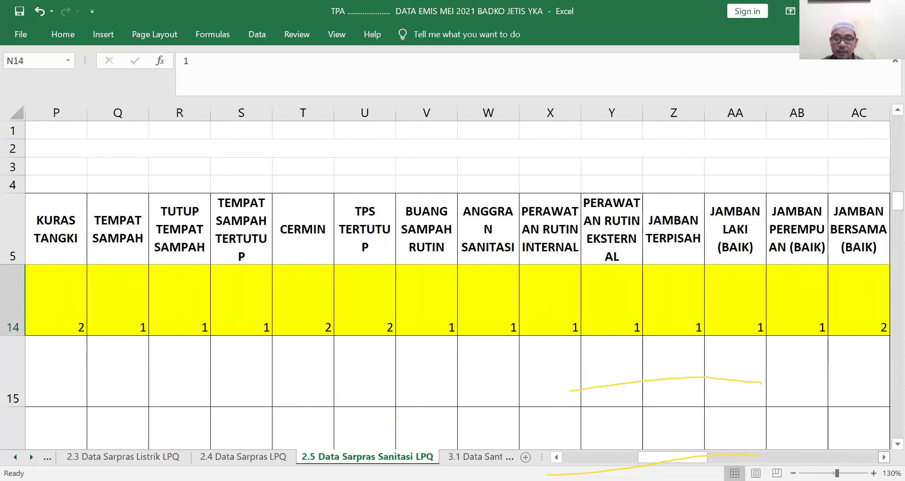
scroll(458, 283, "right", 1)
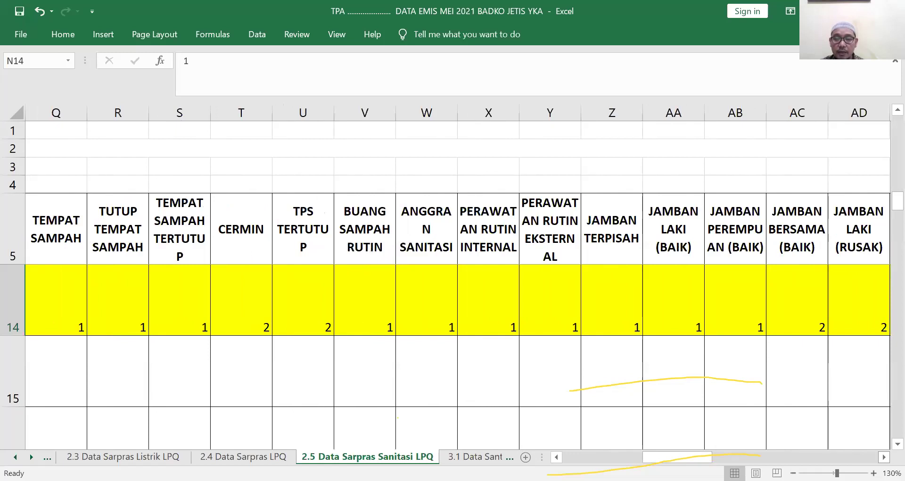
scroll(458, 283, "right", 1)
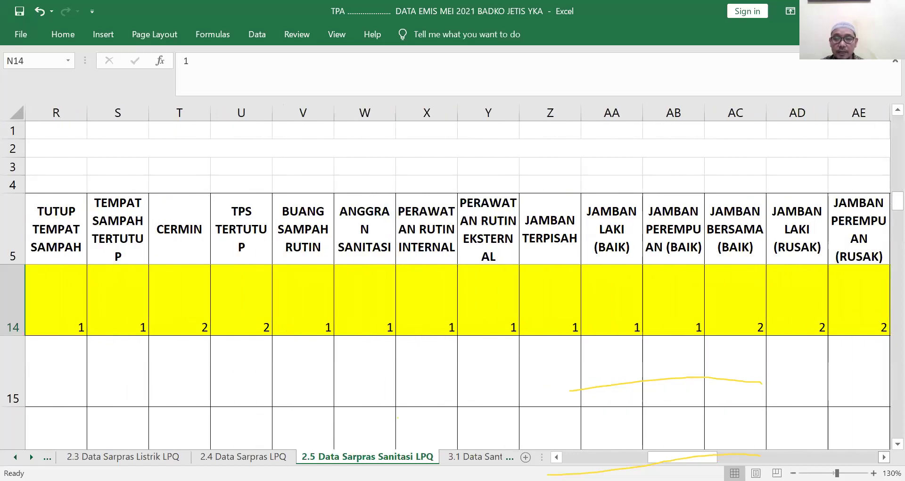
scroll(458, 283, "right", 1)
scroll(459, 283, "right", 2)
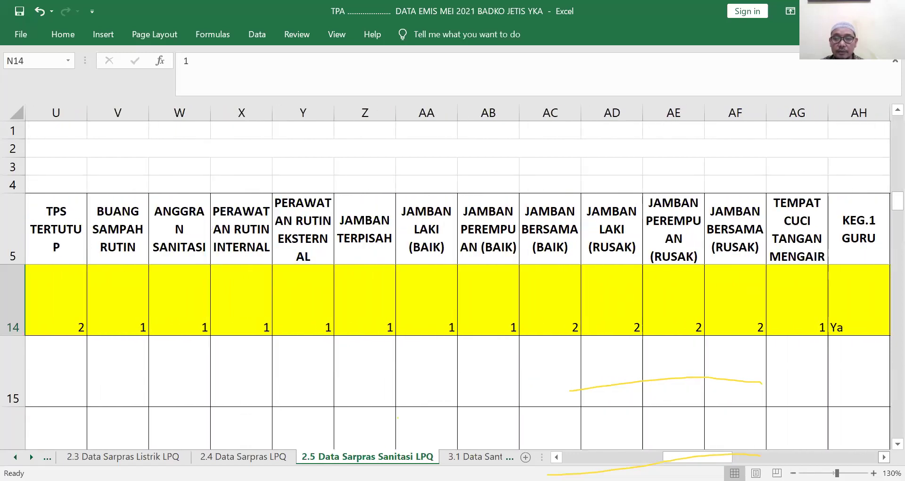
scroll(458, 283, "right", 1)
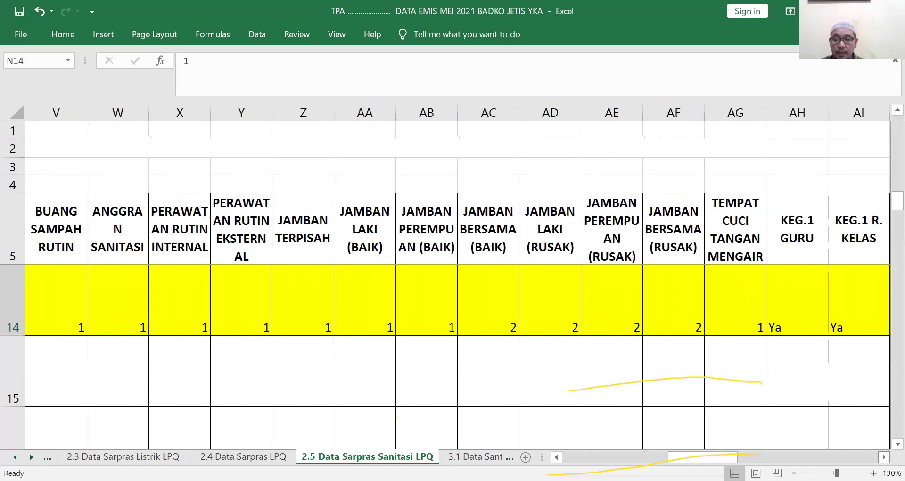
scroll(458, 283, "right", 1)
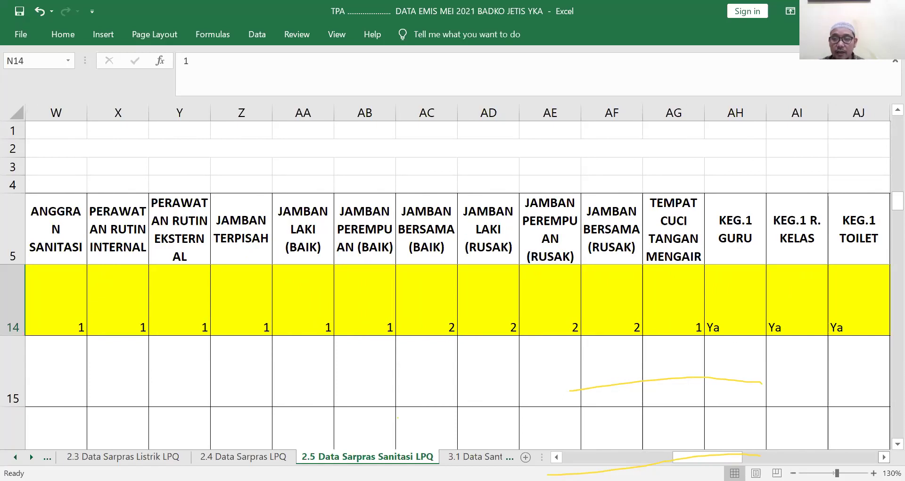
Examine the KEG.1 headings and their TPQ AL IKHLAS cells, from KEG.1 GURU through KEG.1 KANTIN.
scroll(458, 284, "right", 2)
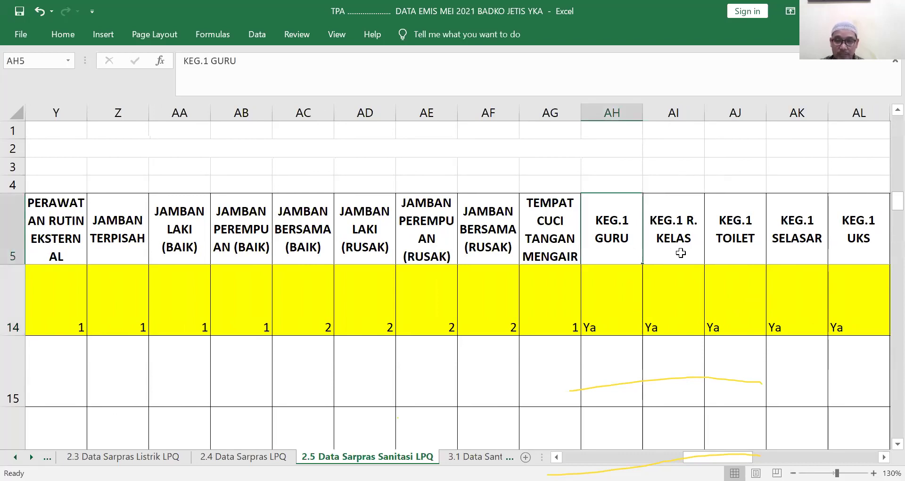
left_click(681, 253)
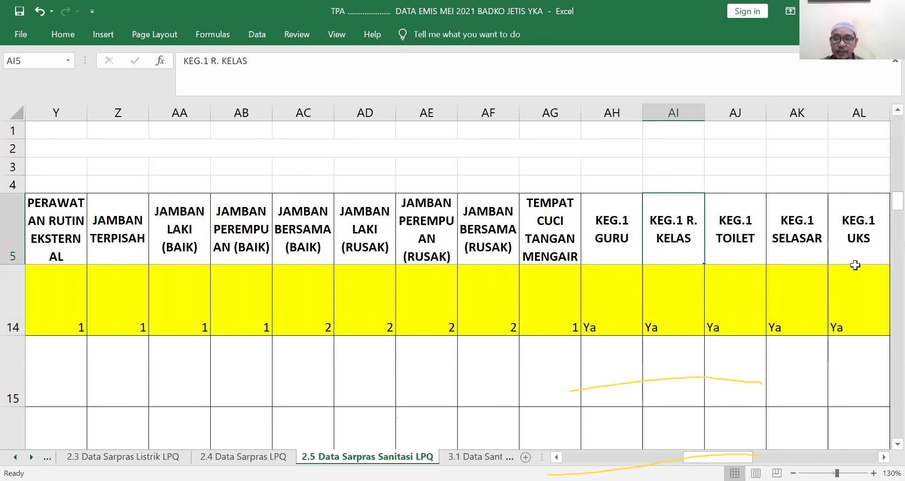
left_click(884, 457)
left_click(885, 457)
left_click(885, 457)
left_click(885, 457)
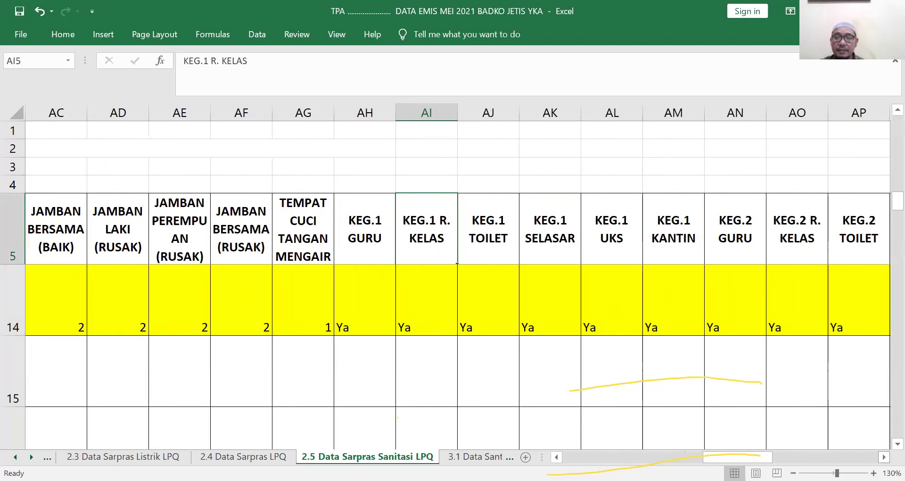
Examine the KEG.2 columns and the first KEG.3 columns, through KEG.3 SELASAR, in the TPQ AL IKHLAS row.
scroll(458, 275, "right", 2)
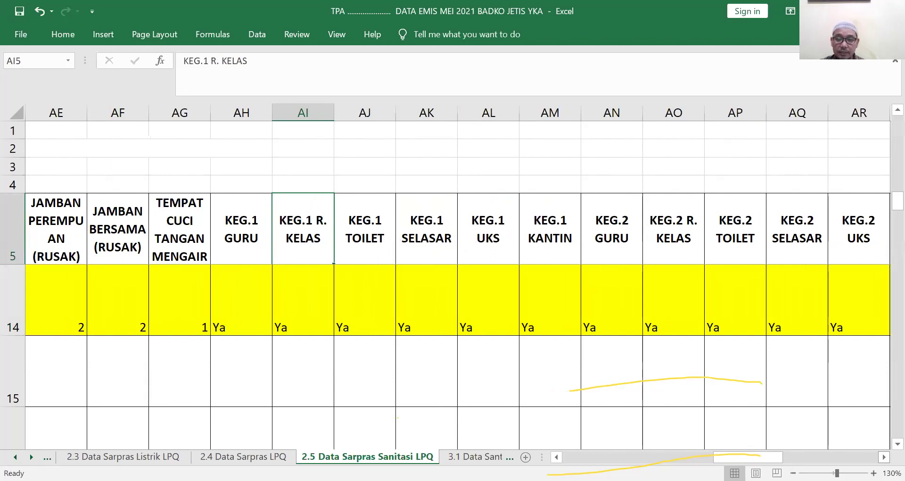
scroll(458, 276, "right", 1)
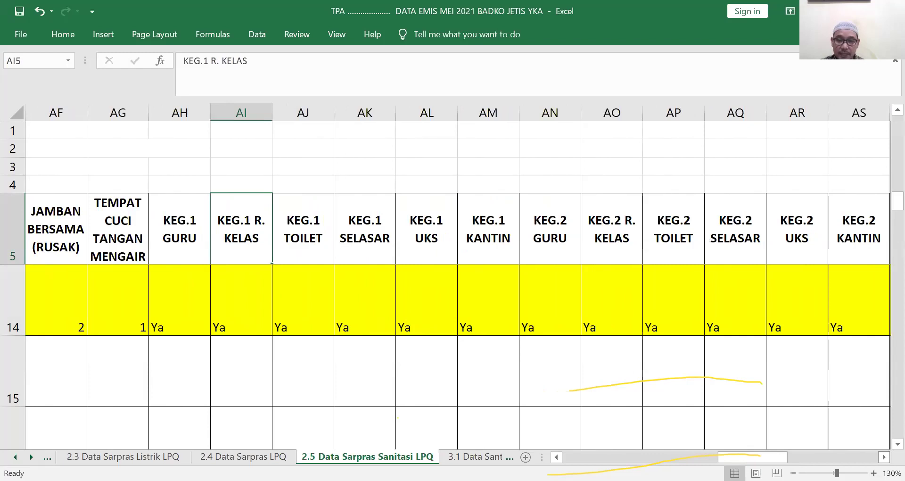
scroll(458, 276, "right", 3)
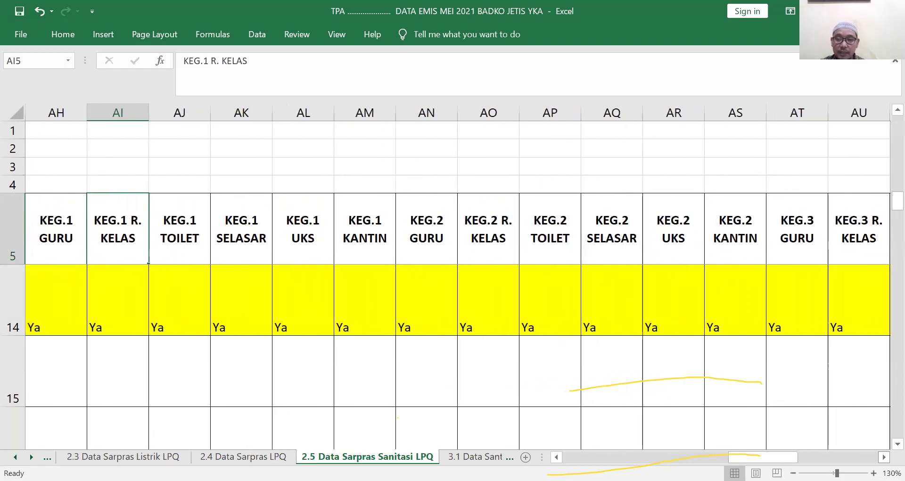
scroll(457, 276, "right", 1)
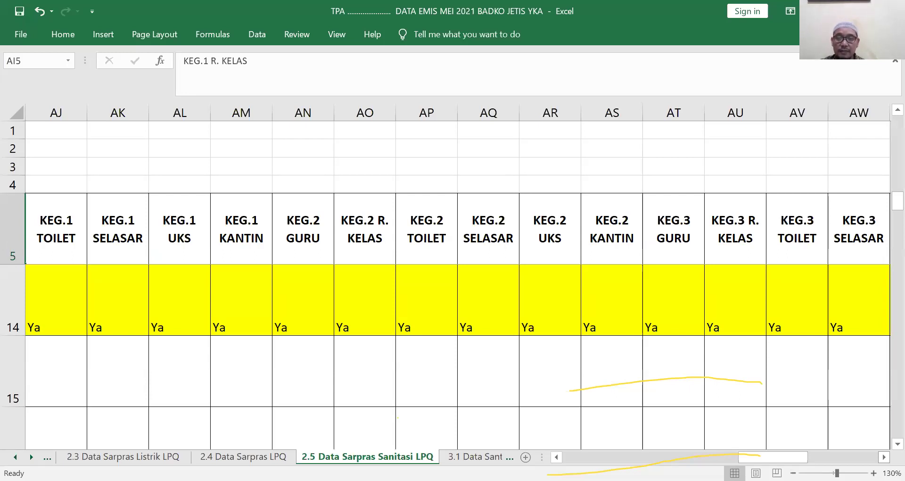
Examine the remaining KEG.3 columns plus the KEG.4 and KEG.5 columns, through KEG.5 KANTIN, in the TPQ AL IKHLAS row.
scroll(458, 283, "right", 3)
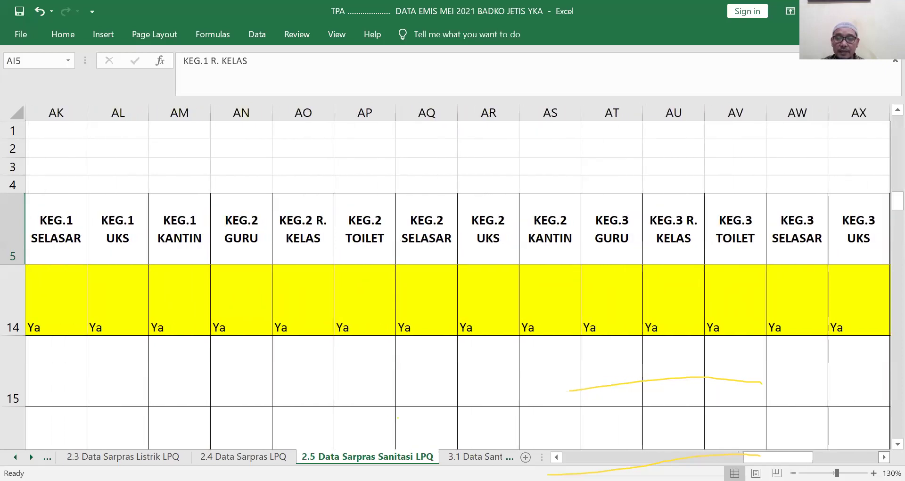
scroll(457, 283, "right", 6)
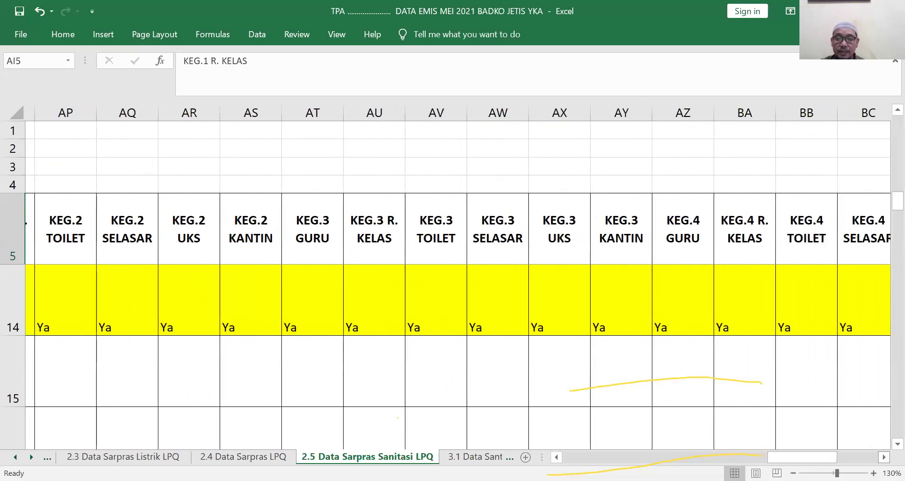
scroll(458, 283, "right", 6)
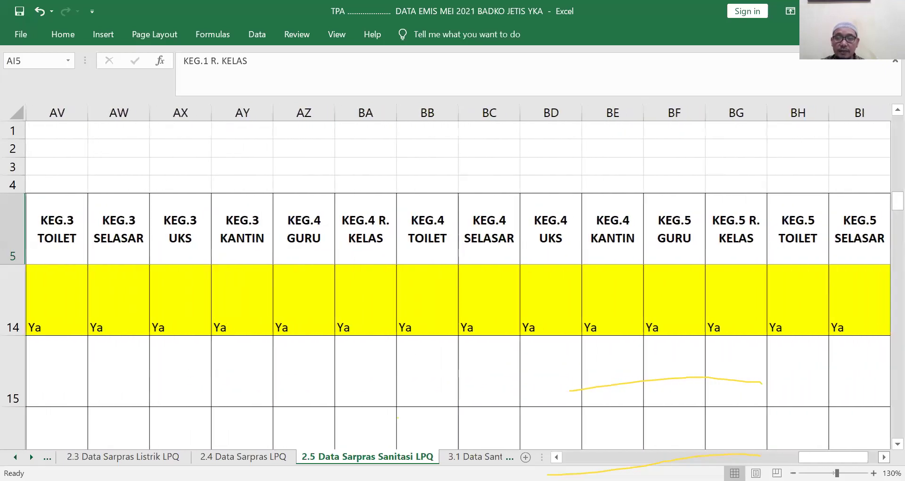
scroll(458, 283, "right", 1)
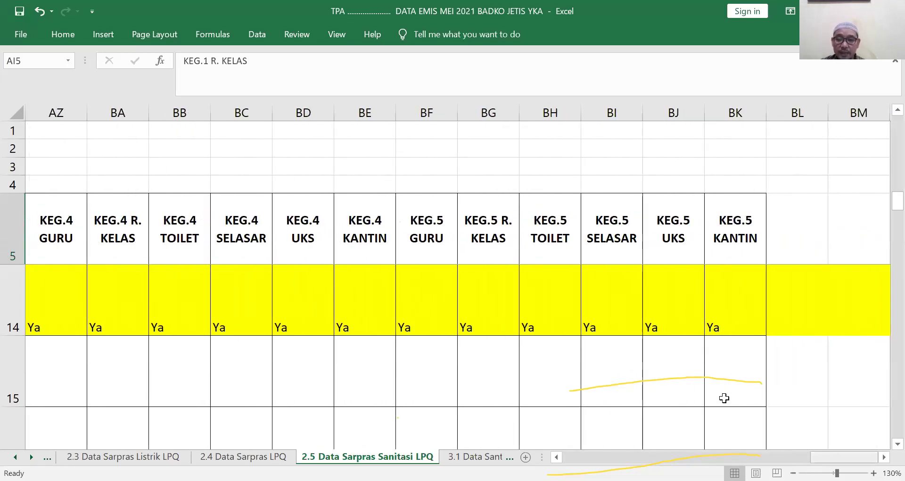
left_click_drag(821, 457, 573, 456)
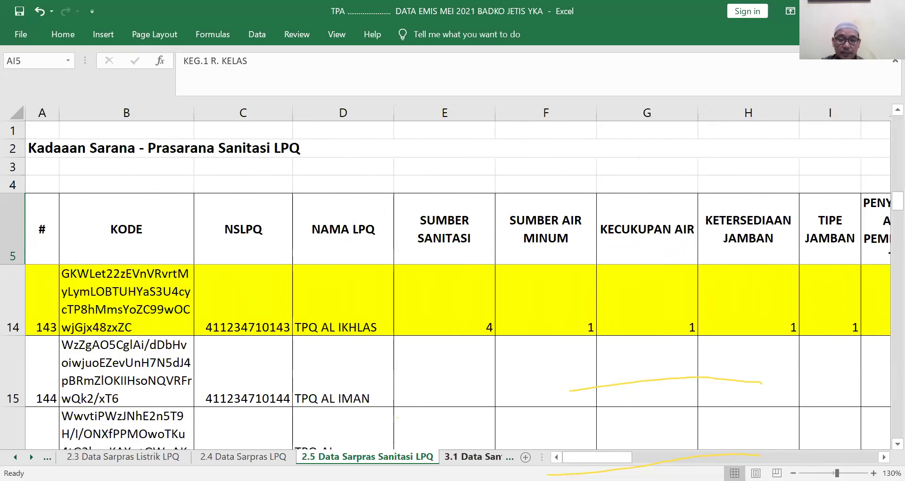
Open the 3.1 Data Santri LPQ sheet and examine the LULUSAN LK, LULUSAN PR and JUMLAH LULUSAN cells for TPQ AL IKHLAS.
left_click(474, 457)
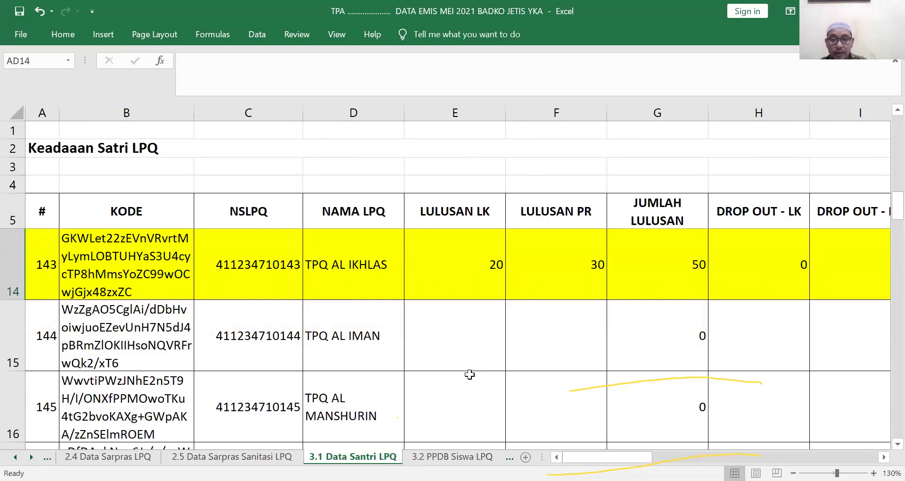
left_click(455, 271)
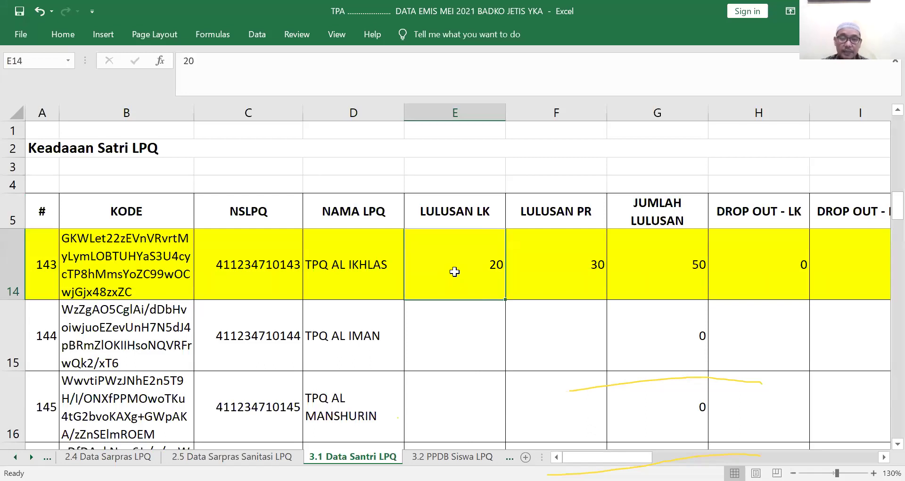
left_click(548, 264)
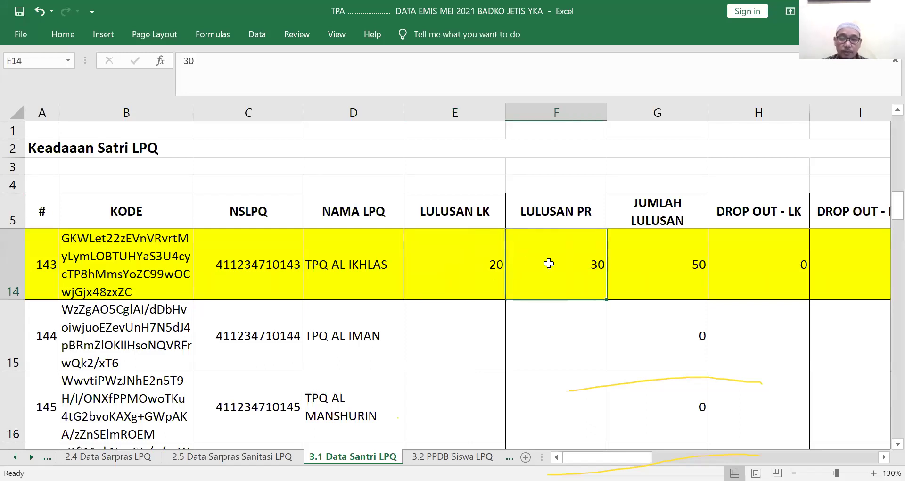
left_click(648, 263)
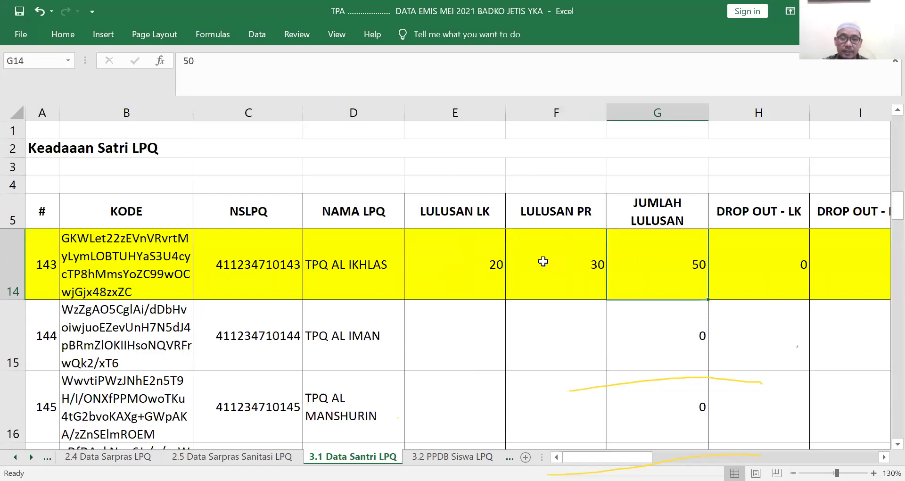
left_click(468, 269)
key("Right")
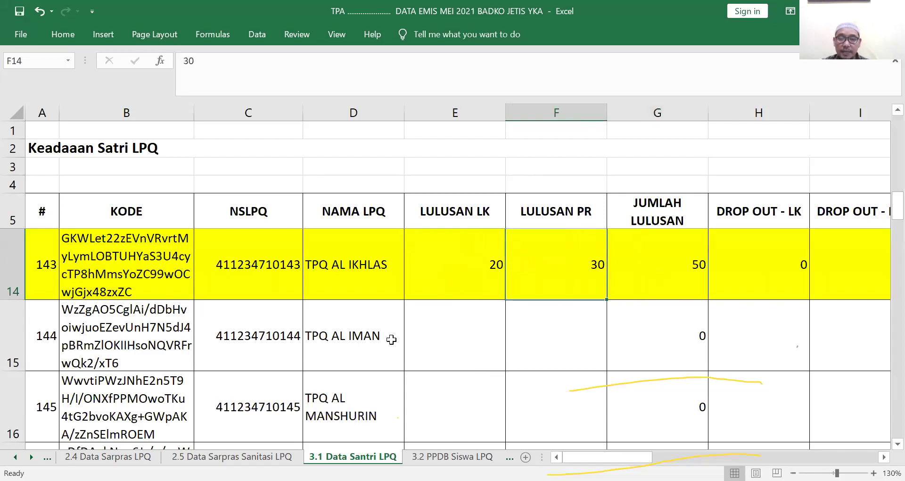
key("Right")
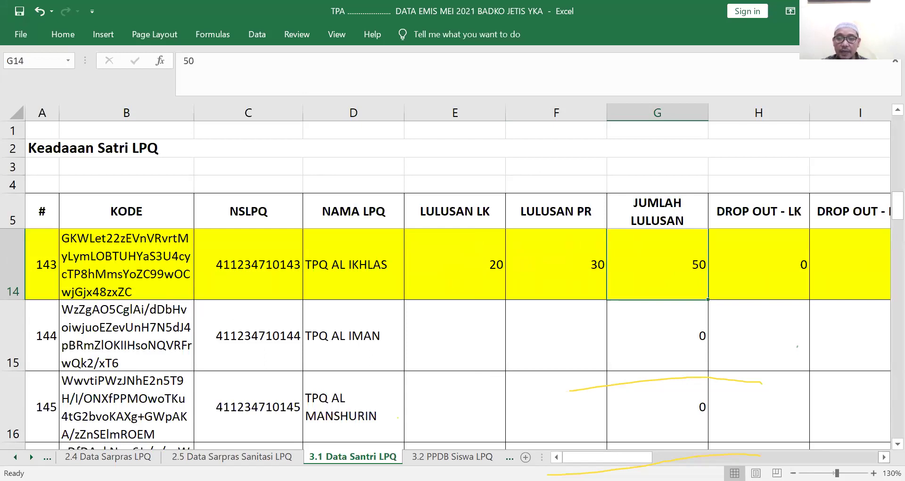
Examine the DROP OUT columns and the KELAS 1 - LK, KELAS 1 - PR and JUMLAH KELAS 1 cells in the TPQ AL IKHLAS row.
left_click(884, 457)
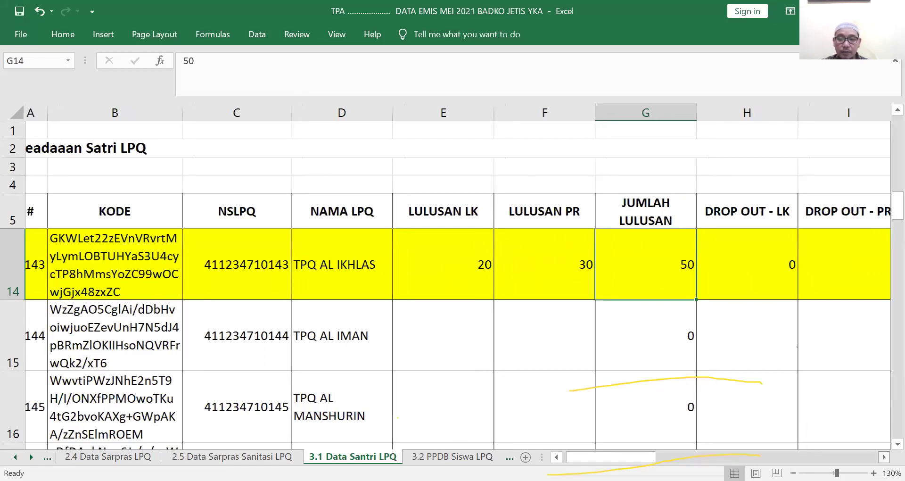
left_click(884, 458)
left_click(884, 457)
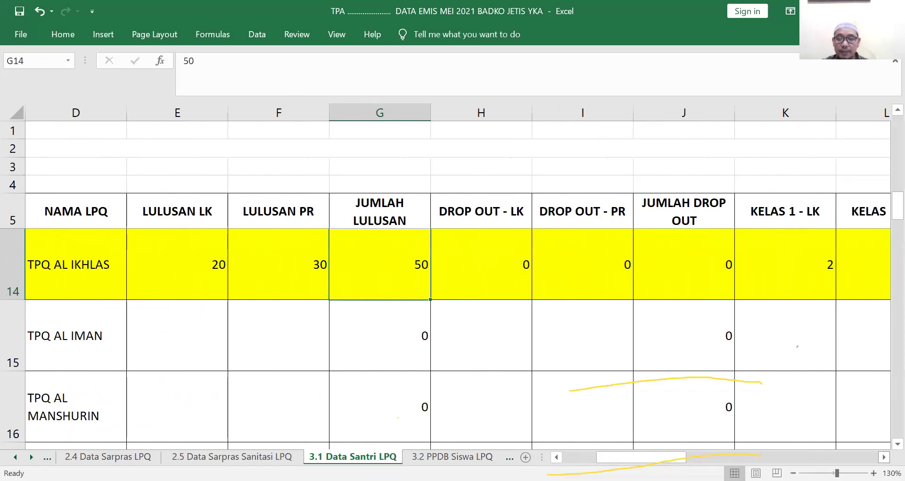
scroll(457, 283, "right", 2)
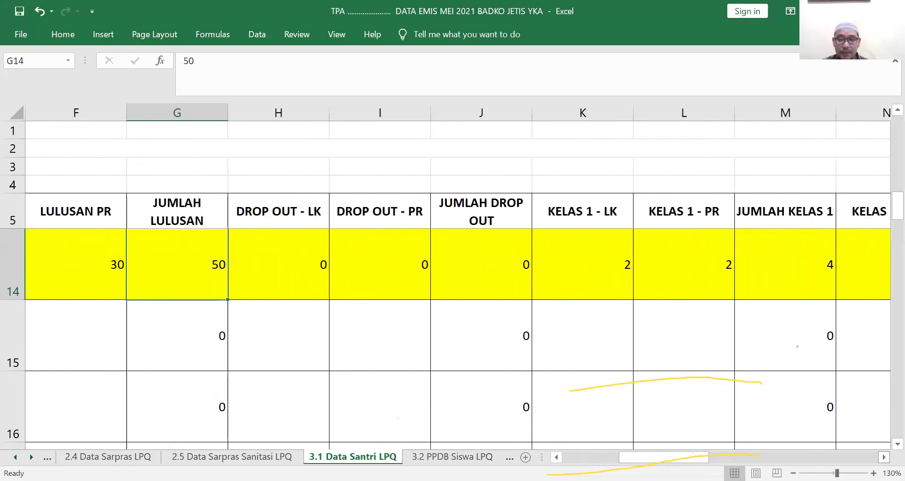
scroll(535, 347, "right", 2)
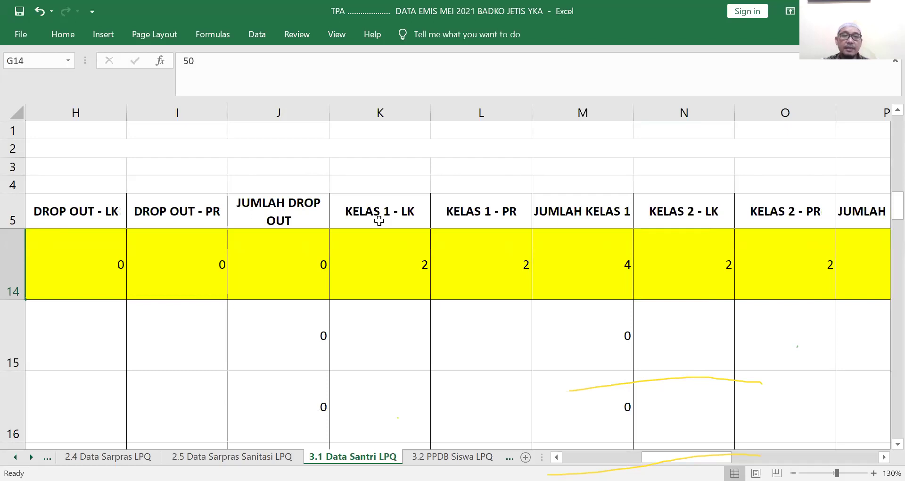
left_click(394, 260)
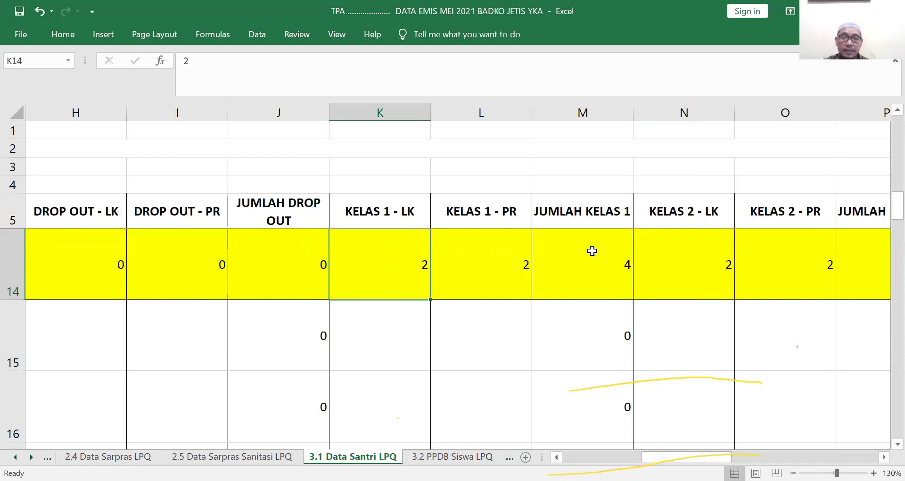
key("Right")
key("Right")
Examine the KELAS 2 - LK, KELAS 2 - PR and JUMLAH KELAS 2 cells in the TPQ AL IKHLAS row.
left_click(885, 458)
left_click(884, 457)
left_click(884, 457)
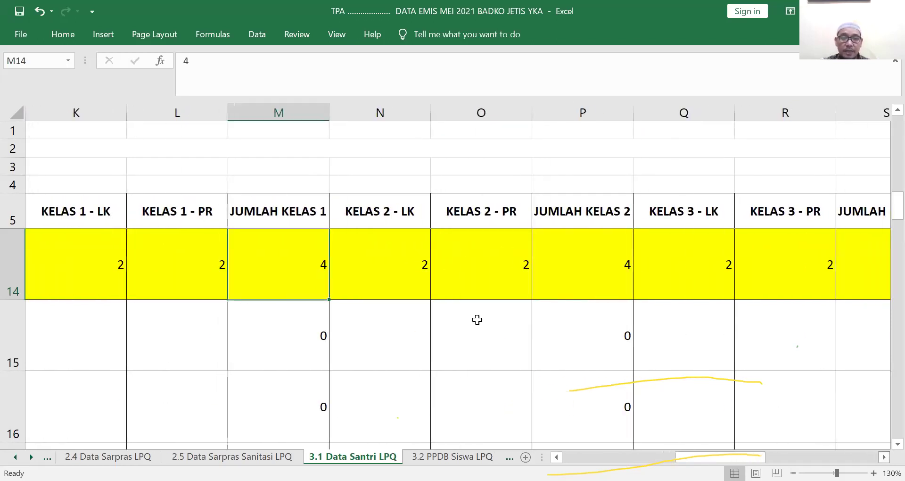
left_click(378, 262)
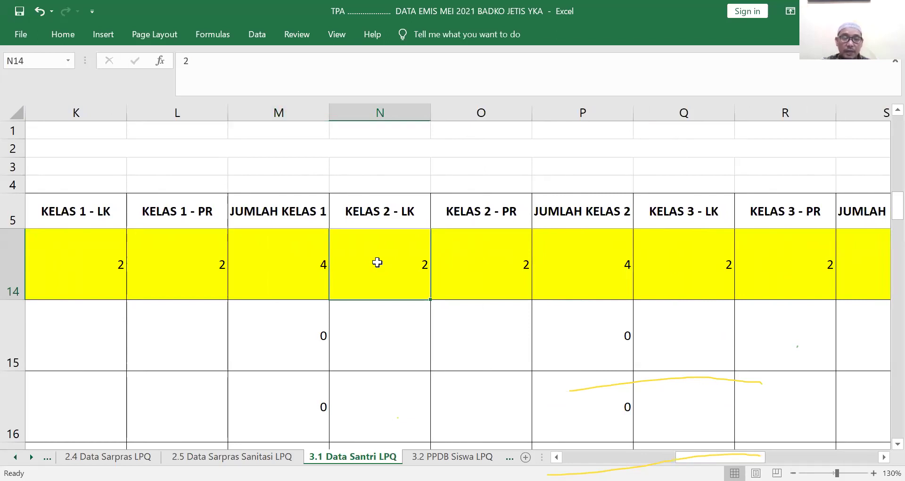
left_click(496, 257)
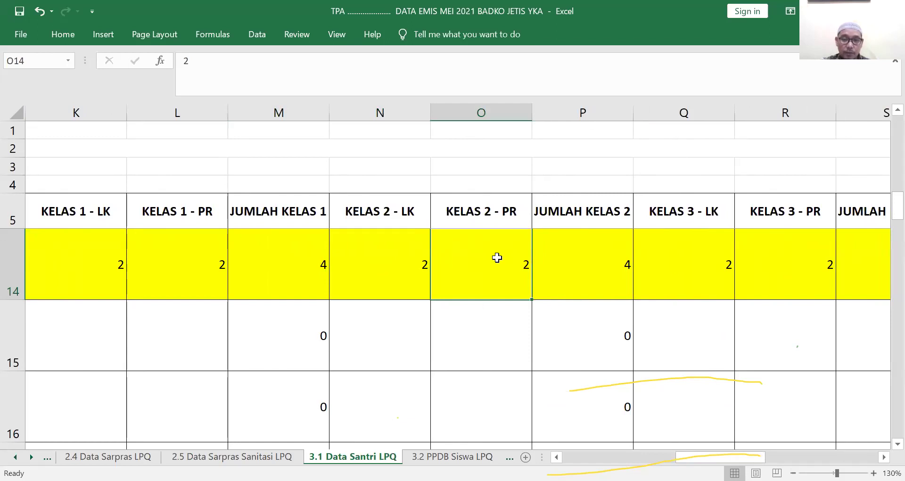
left_click(608, 260)
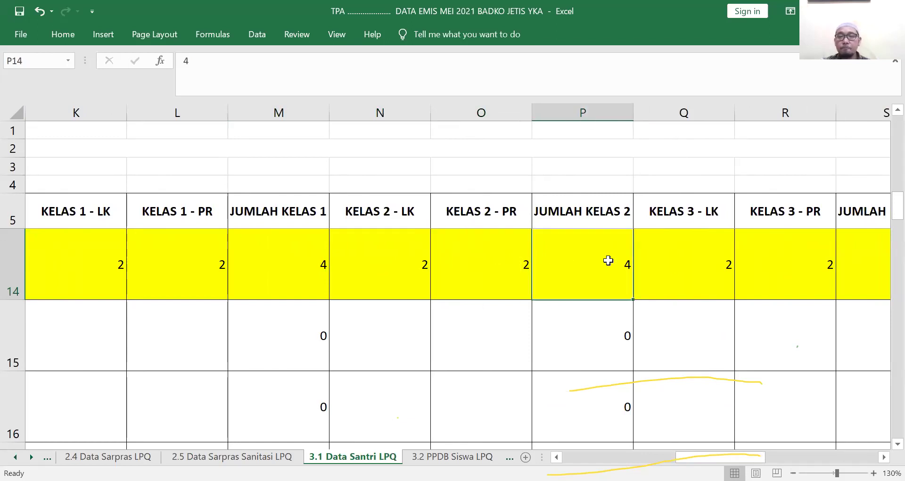
Examine the KELAS 3 through KELAS 6 columns for TPQ AL IKHLAS, plus the graduate columns in the LPQ rows below it.
left_click(884, 456)
left_click(885, 457)
left_click(884, 457)
left_click(884, 457)
left_click(885, 457)
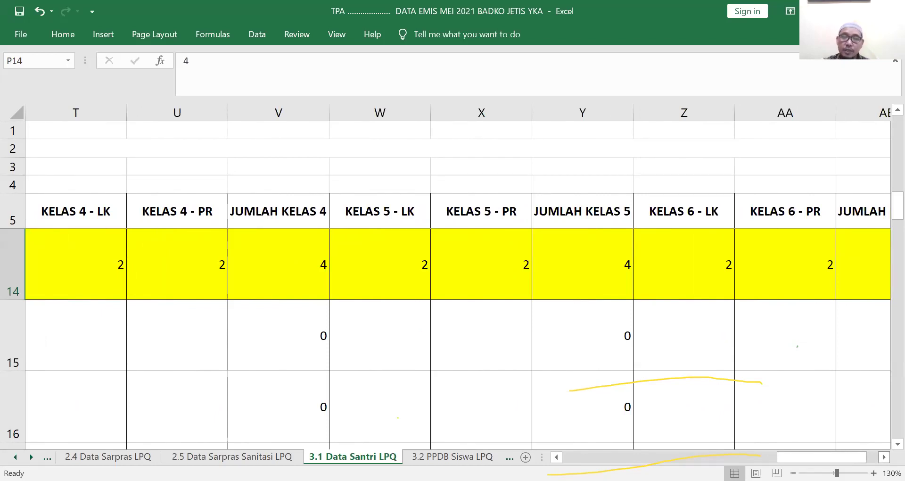
scroll(458, 283, "right", 2)
left_click_drag(829, 456, 586, 449)
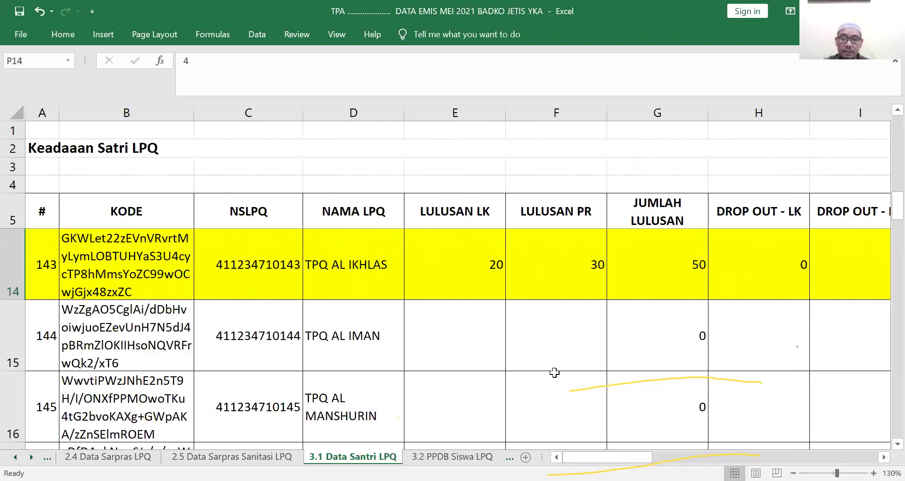
scroll(556, 372, "down", 1)
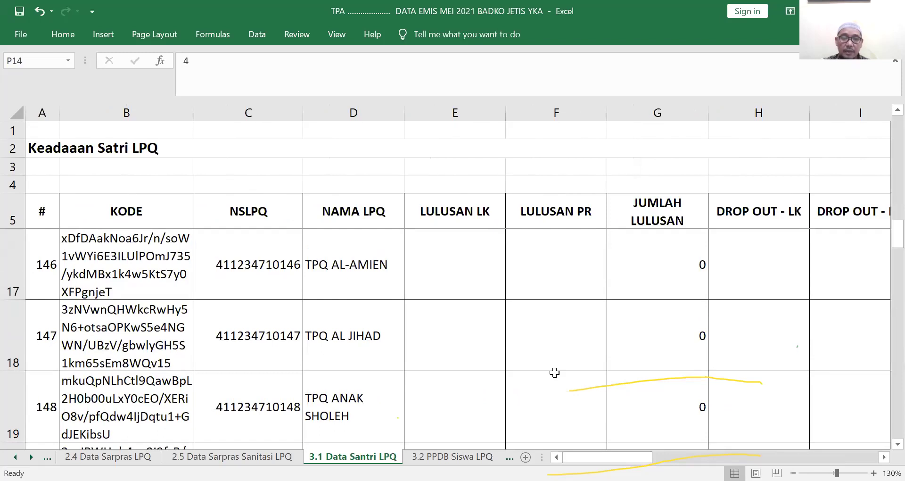
scroll(555, 373, "up", 1)
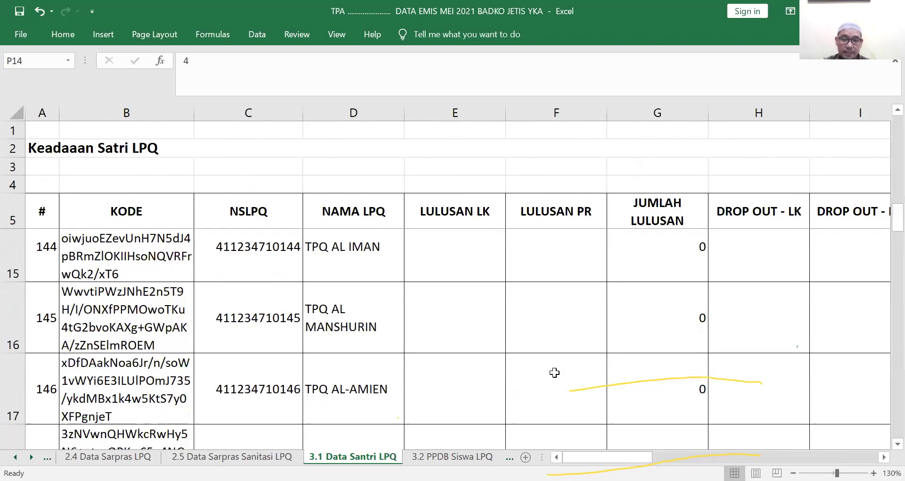
Open the 3.2 PPDB Siswa LPQ sheet and examine the Status Siswa, Nama Siswa and NISM cells in the highlighted example row.
left_click(452, 457)
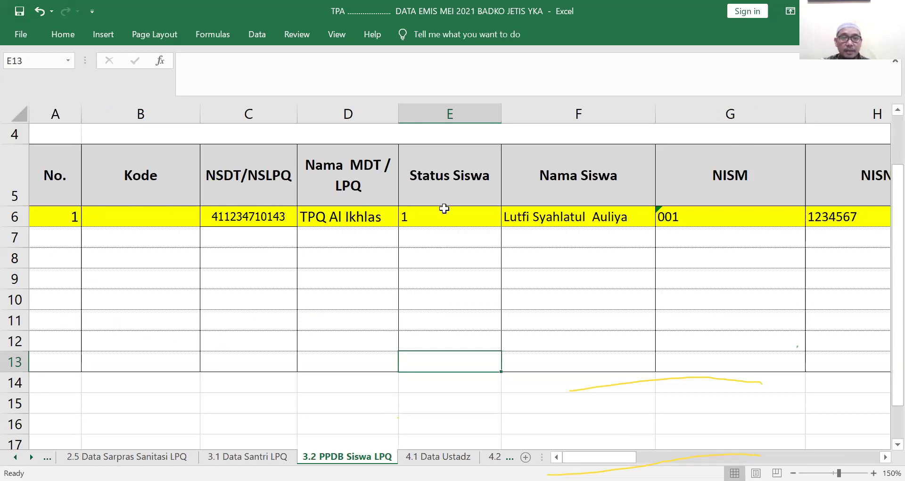
left_click(465, 217)
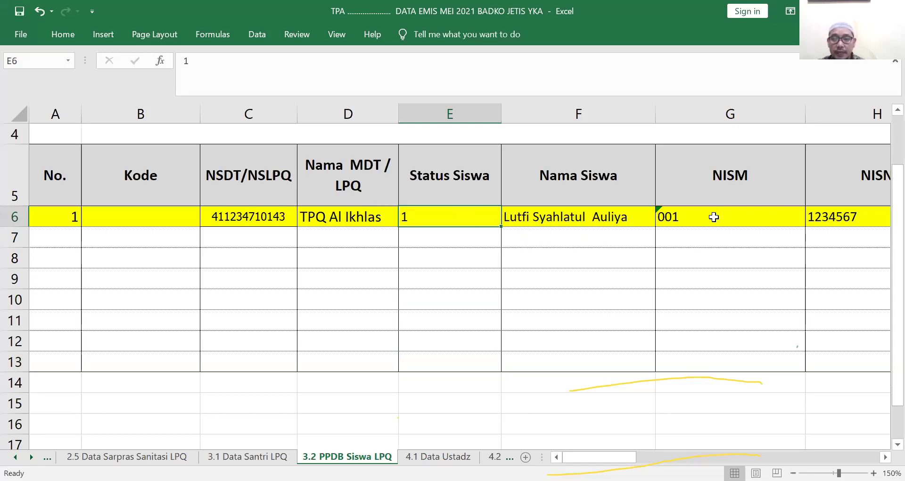
key("Right")
key("Right")
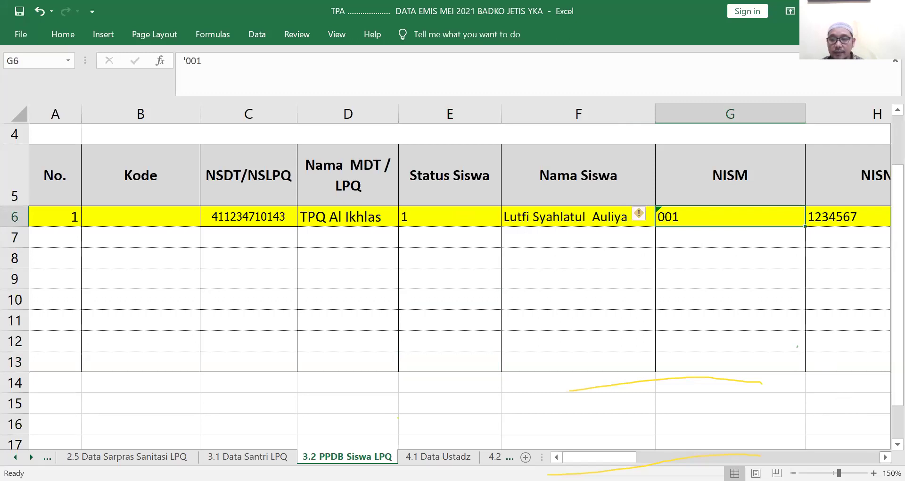
Examine the student identity columns in the PPDB sheet, focusing on the NISN and NIK headings and the adjoining birth columns.
scroll(460, 283, "right", 4)
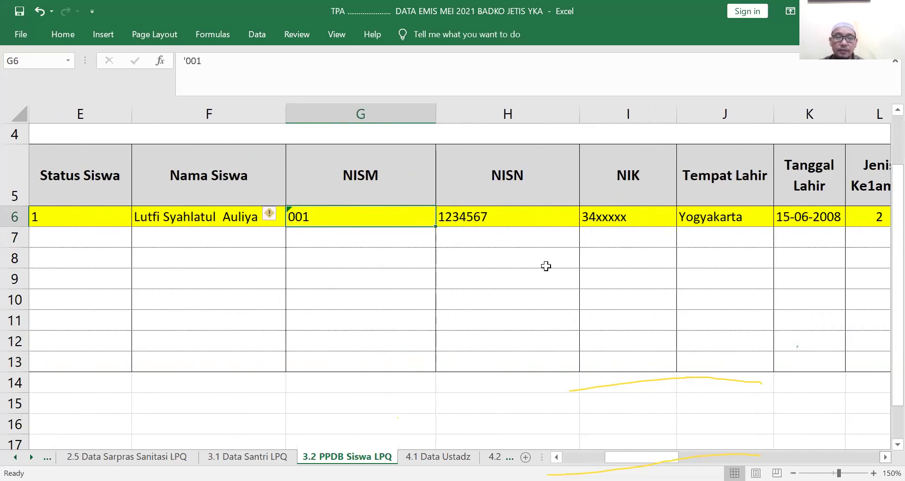
scroll(541, 264, "right", 1)
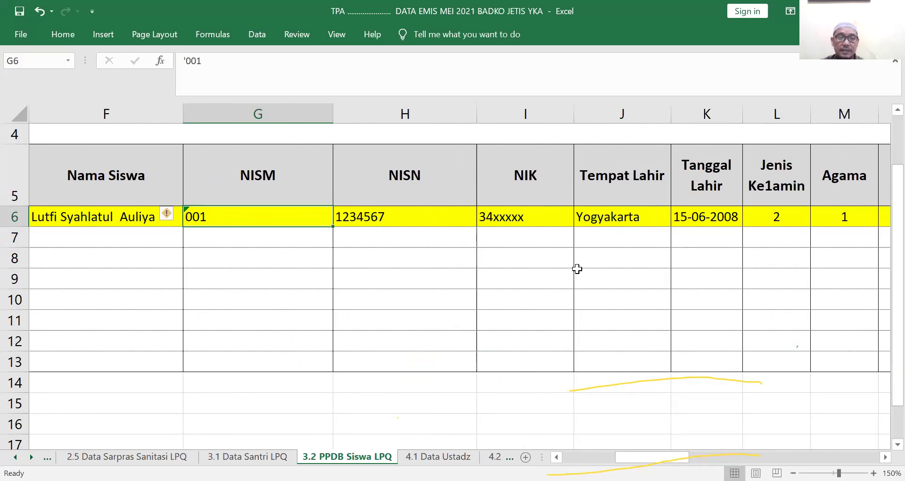
left_click(405, 195)
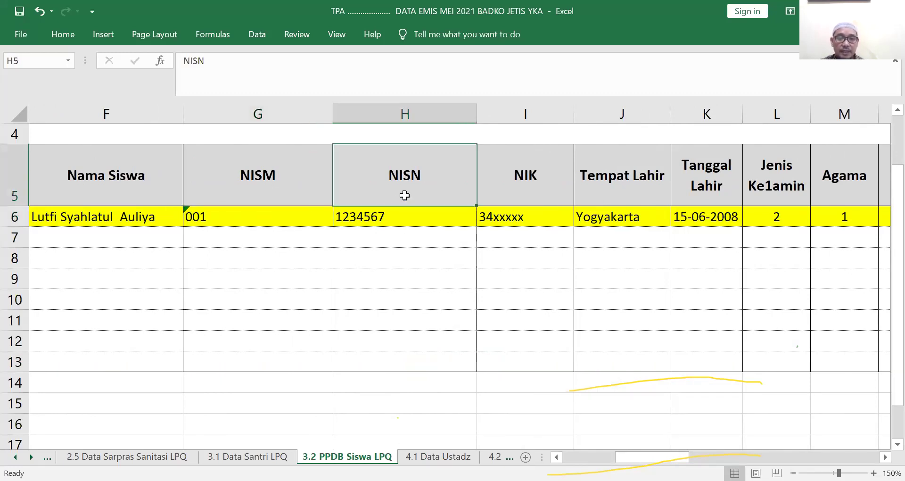
left_click(515, 195)
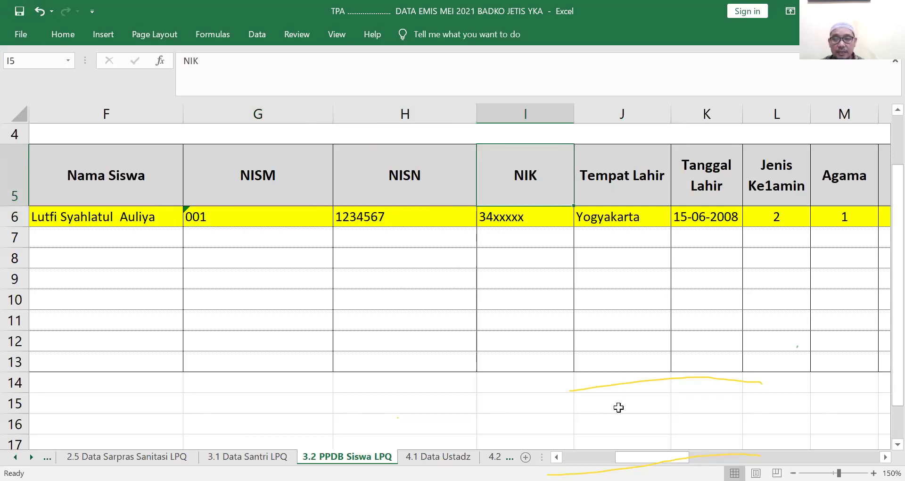
scroll(460, 283, "right", 1)
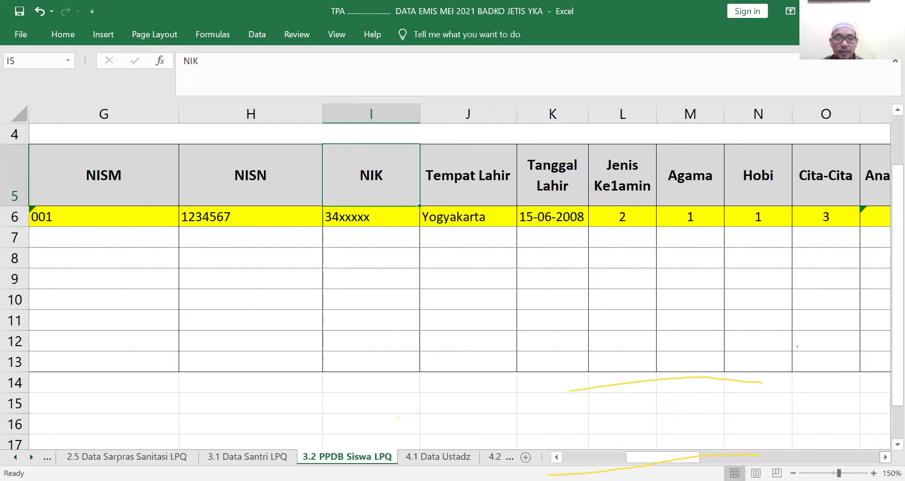
Examine the Jenis Ke1amin, Agama, Hobi and Cita-Cita codes in the highlighted example student row.
scroll(493, 218, "right", 1)
left_click(491, 217)
left_click(532, 223)
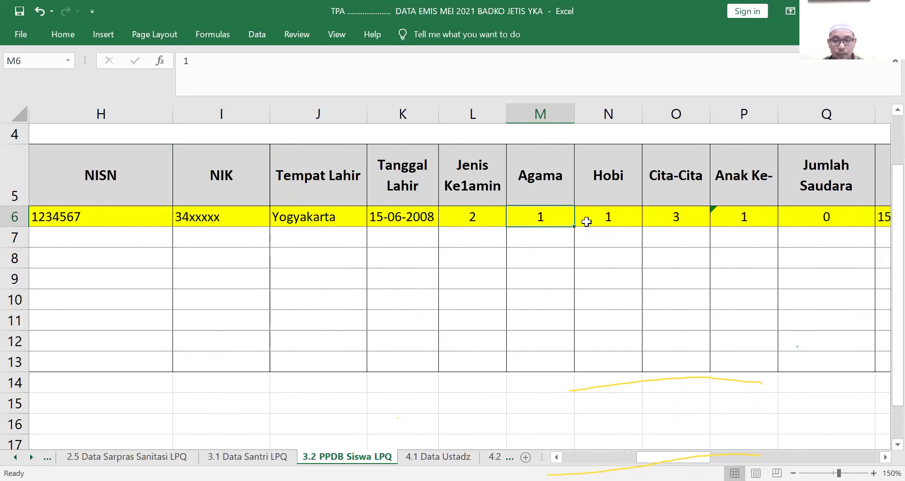
left_click(611, 221)
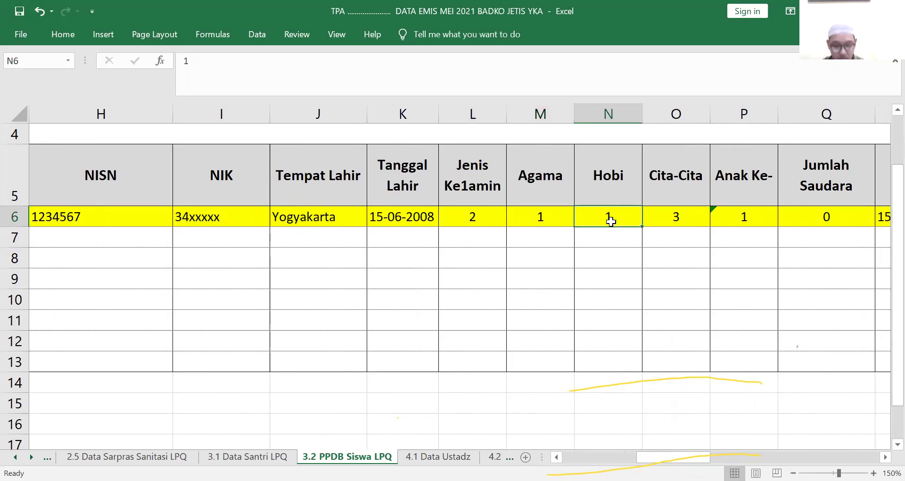
left_click(672, 217)
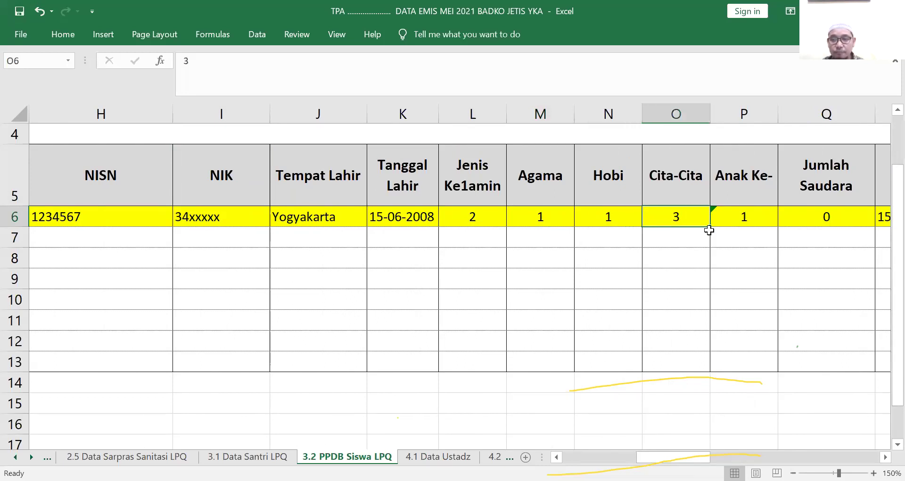
Examine the Anak Ke-, Jumlah Saudara, Tanggal Masuk, Tahun Ajaran and Tingkat/Kelas cells in the highlighted example student row.
left_click(729, 221)
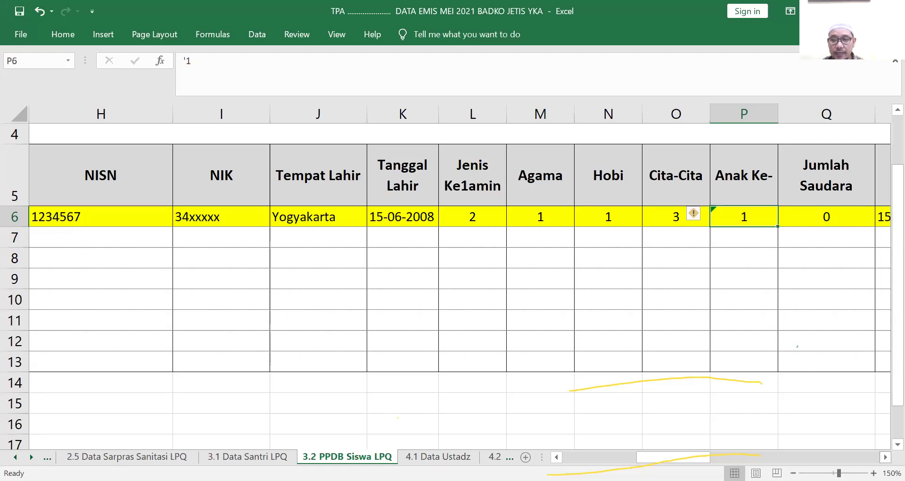
left_click(885, 456)
left_click(886, 456)
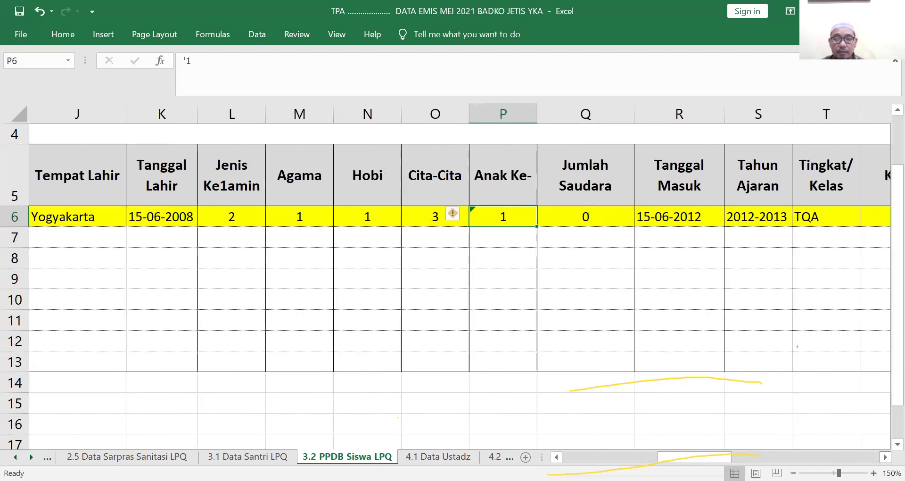
scroll(602, 236, "right", 1)
left_click(592, 217)
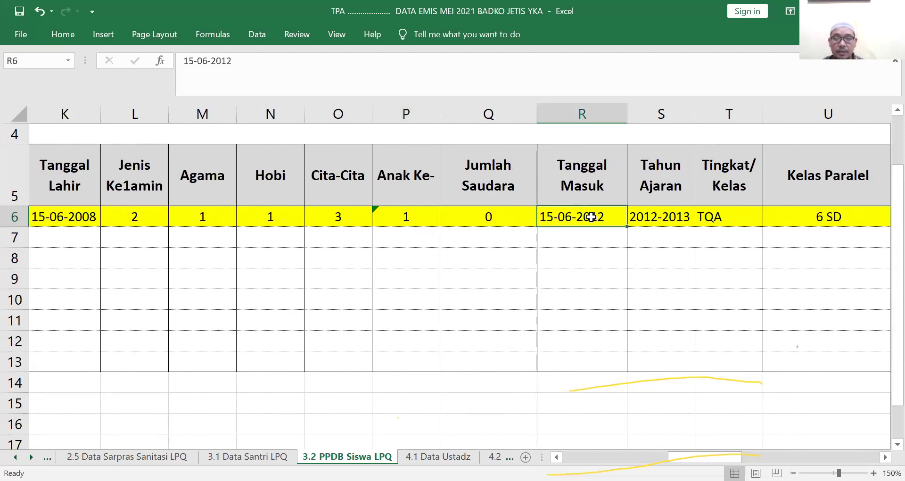
left_click(646, 220)
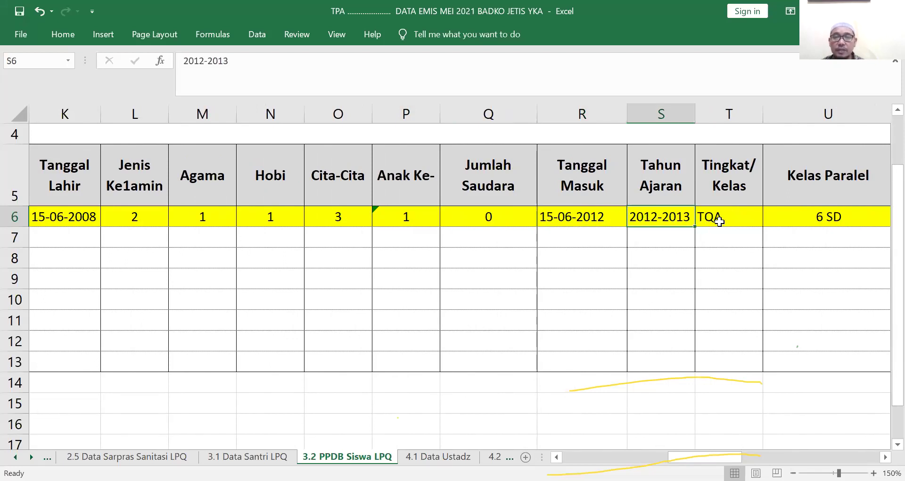
left_click(720, 222)
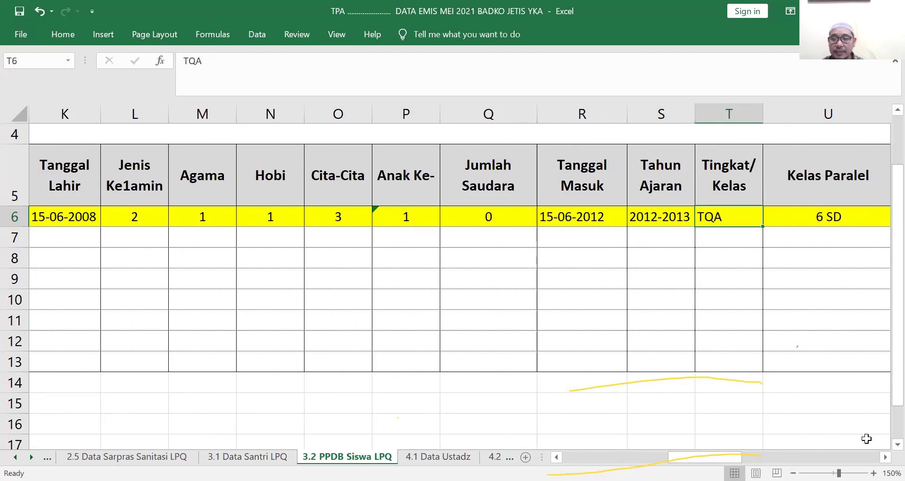
Examine the Kelas Paralel, origin school, contact, Nama Ibu and Kewarganegaraan columns in the highlighted example student row.
scroll(460, 283, "right", 3)
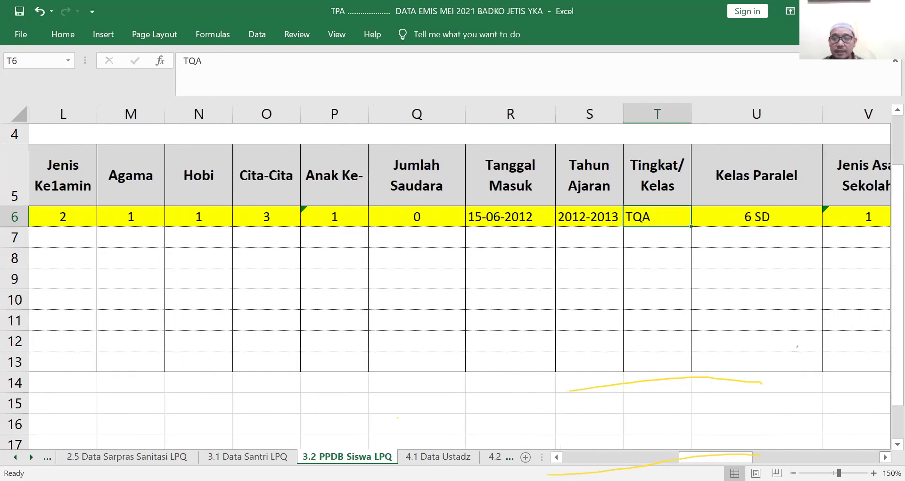
scroll(460, 283, "right", 5)
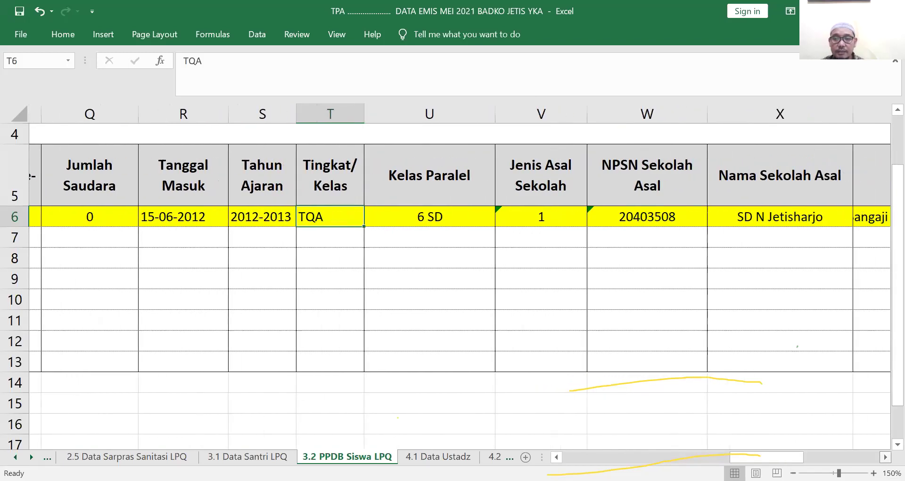
scroll(688, 365, "right", 2)
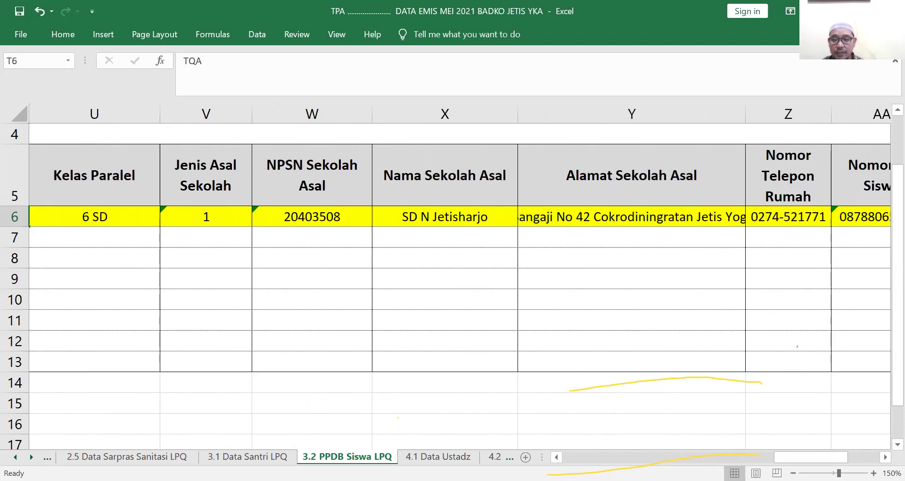
left_click(887, 457)
left_click(886, 457)
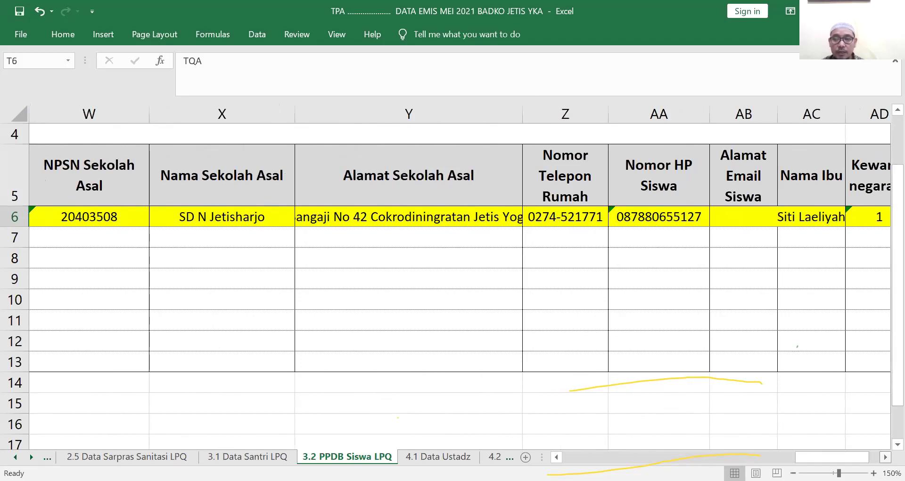
left_click(886, 457)
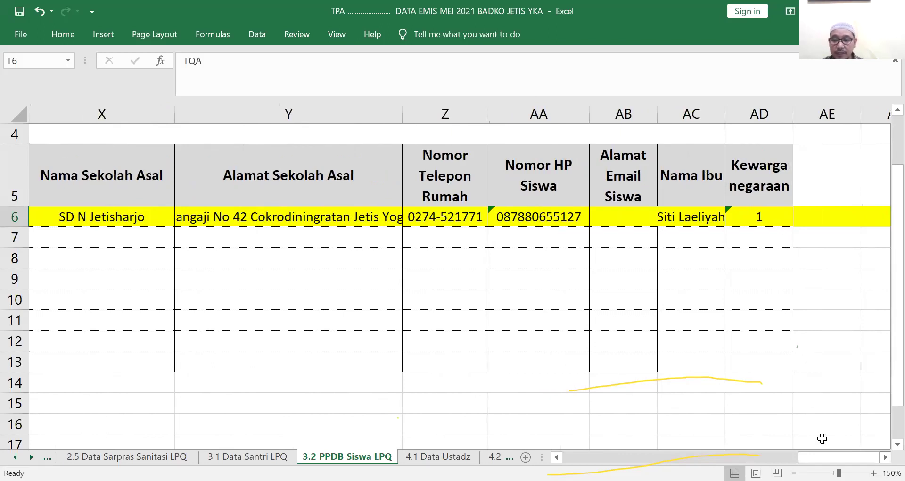
left_click(759, 217)
left_click(670, 453)
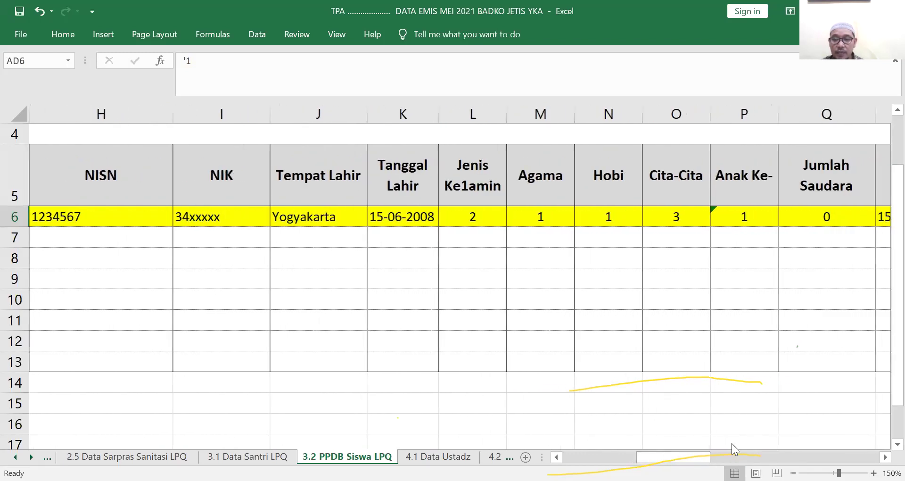
left_click_drag(701, 456, 669, 456)
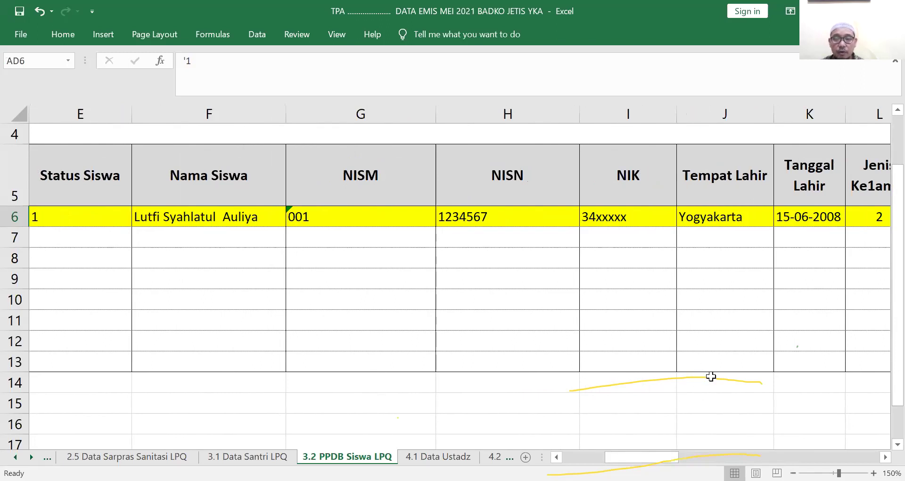
scroll(707, 330, "down", 2)
scroll(708, 331, "up", 1)
scroll(707, 332, "up", 1)
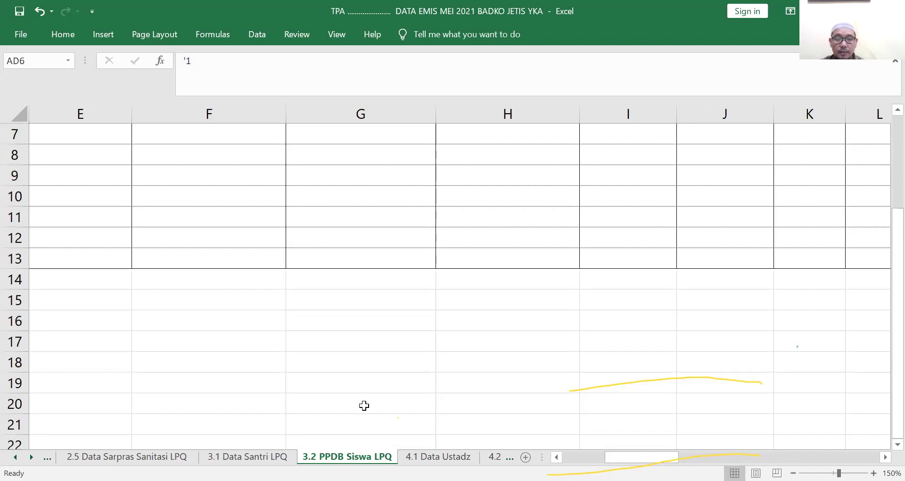
scroll(346, 413, "up", 1)
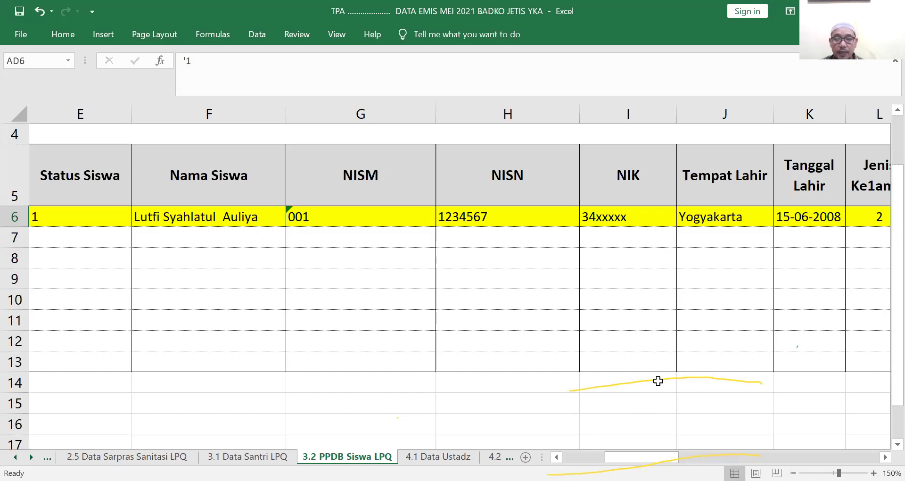
scroll(688, 360, "down", 2)
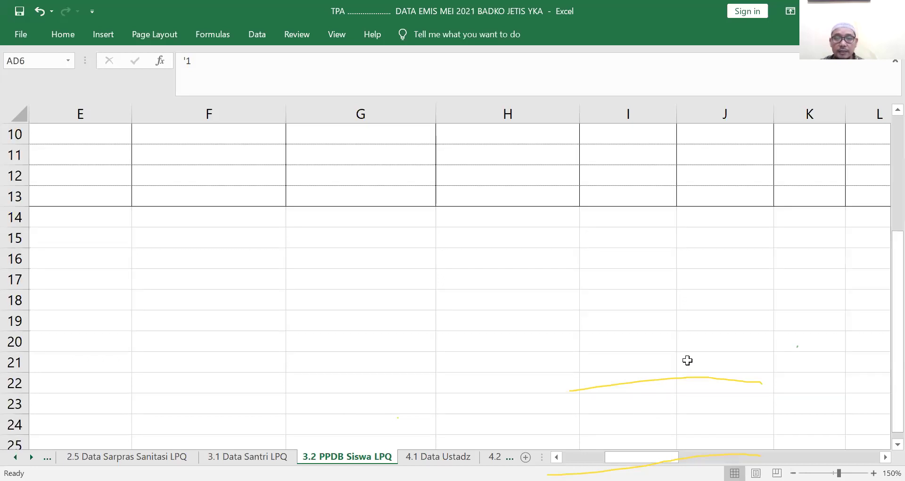
scroll(687, 360, "up", 2)
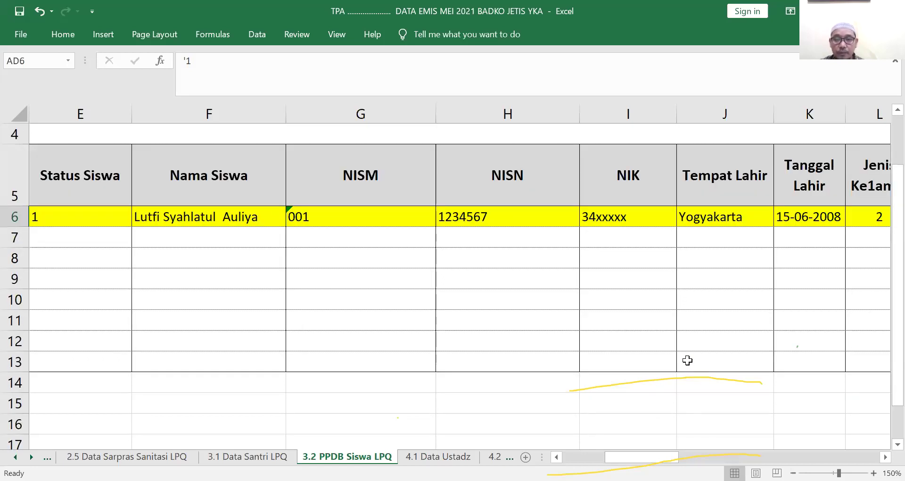
scroll(688, 360, "down", 1)
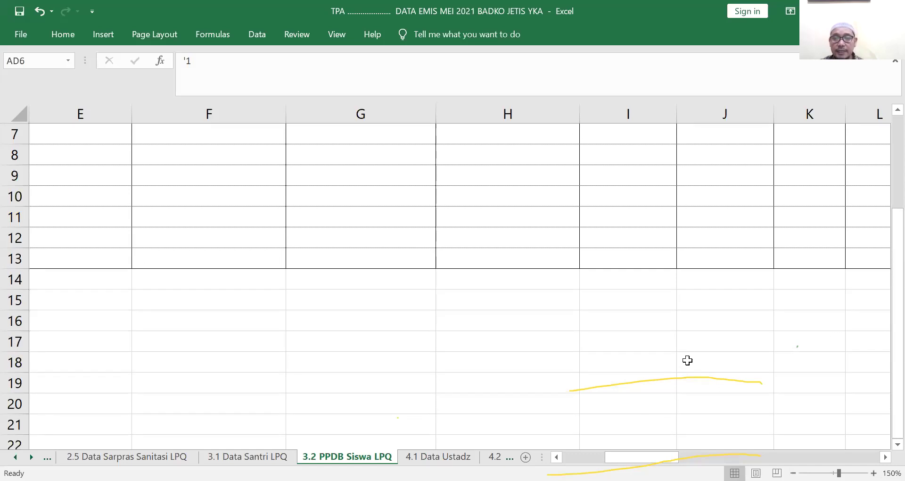
scroll(687, 360, "up", 1)
scroll(707, 338, "down", 1)
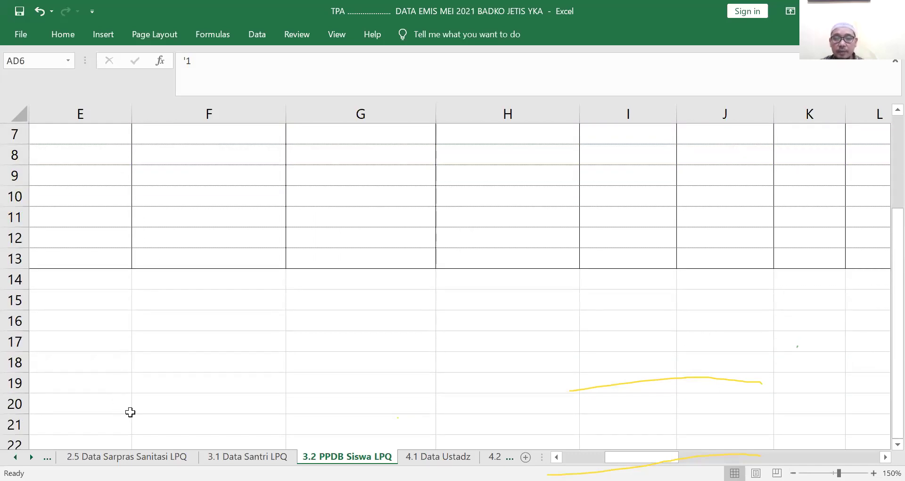
scroll(493, 313, "up", 1)
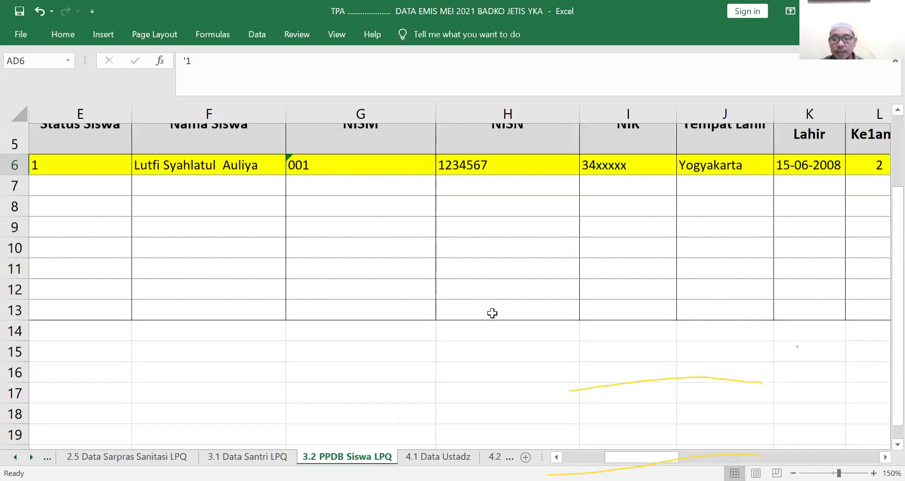
scroll(492, 313, "down", 3)
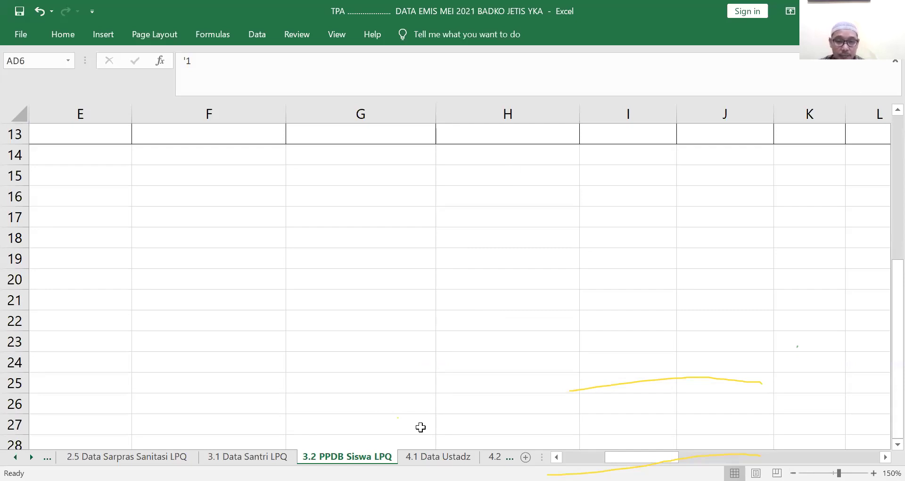
Open the 4.1 Data Ustadz sheet and examine the male, female and total counts of teachers without formal education for TPQ AL IKHLAS.
left_click(438, 456)
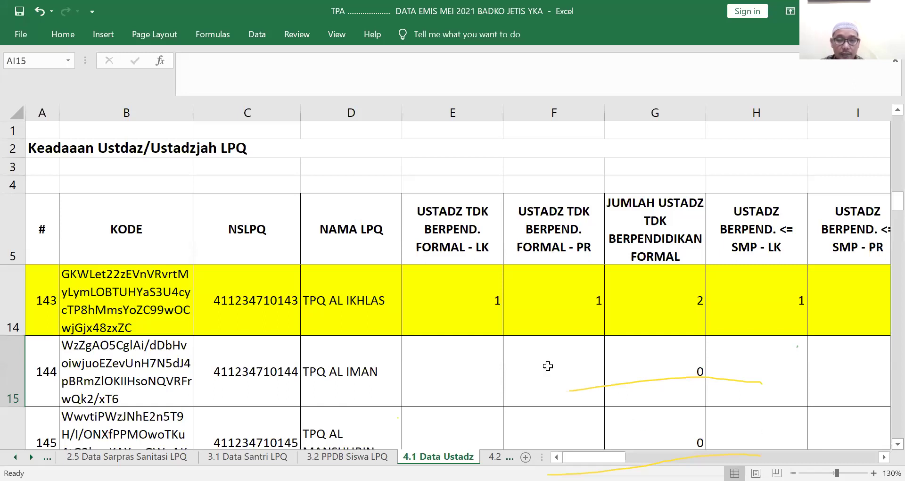
left_click(470, 305)
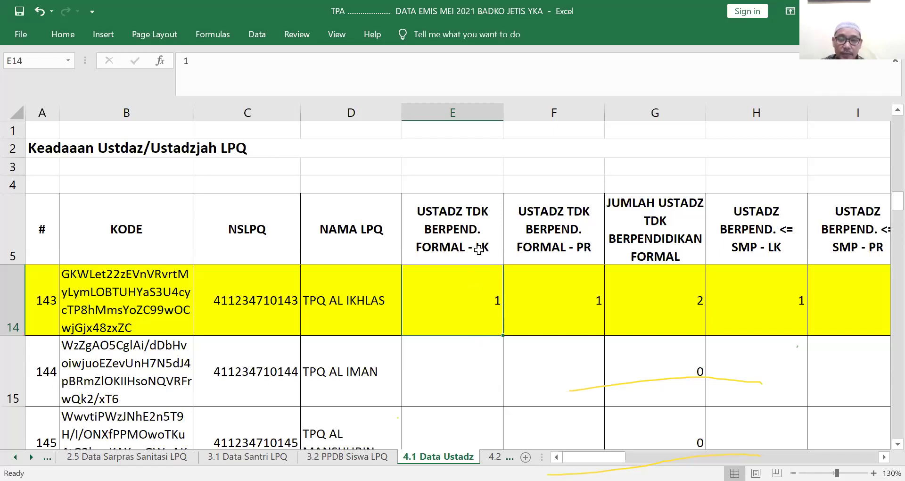
left_click(537, 243)
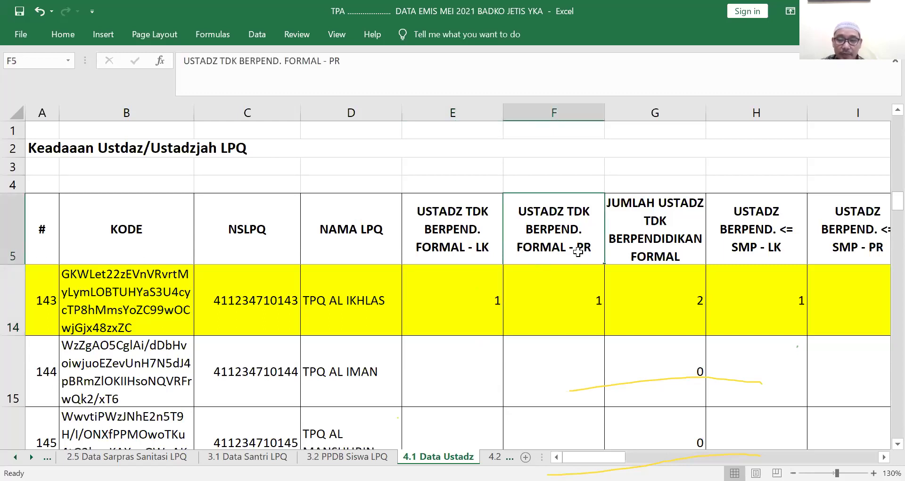
left_click(573, 296)
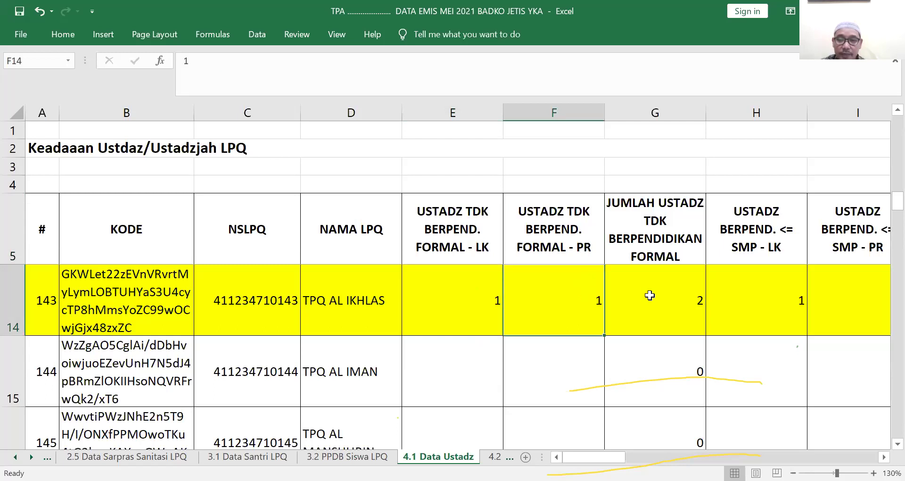
left_click(665, 296)
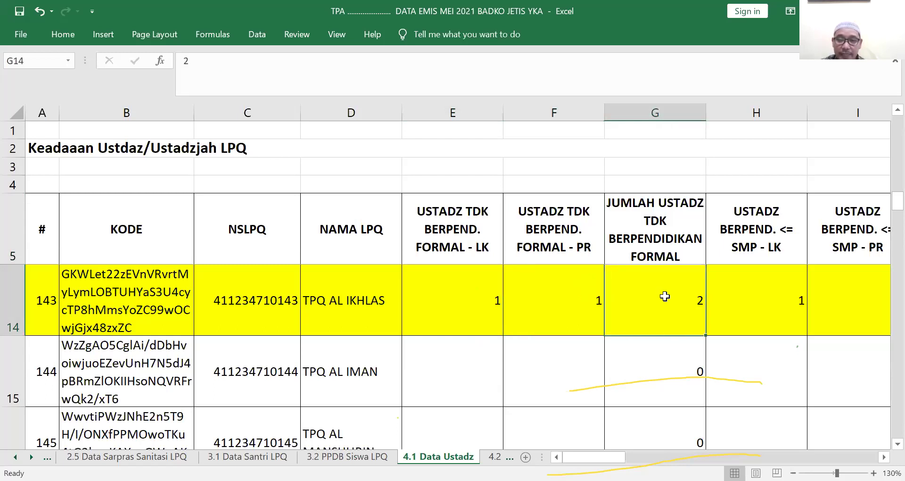
left_click(470, 286)
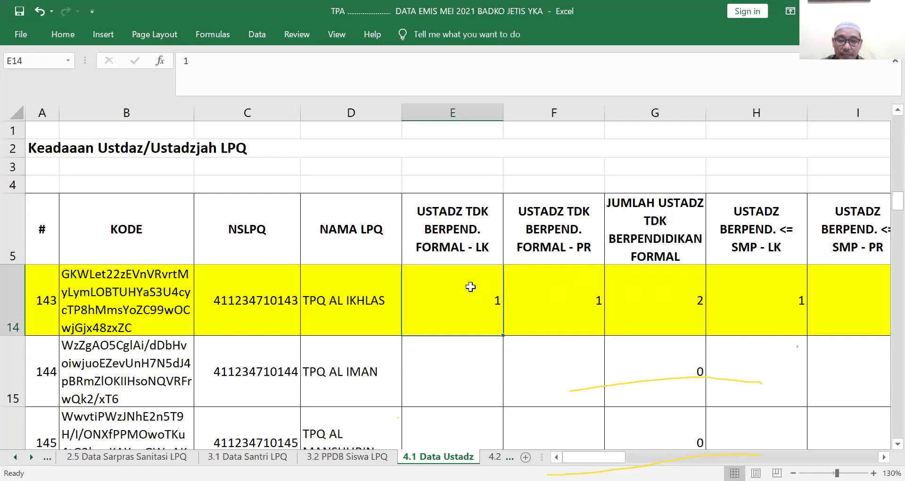
left_click(548, 304)
left_click(640, 312)
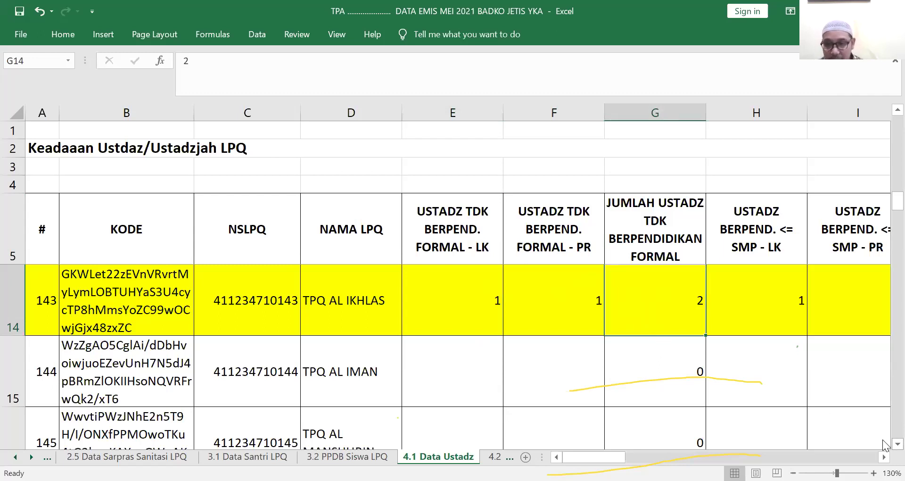
Examine the USTADZ BERPEND. <= SMP male, female and total columns in the TPQ AL IKHLAS row.
left_click(885, 457)
left_click(885, 457)
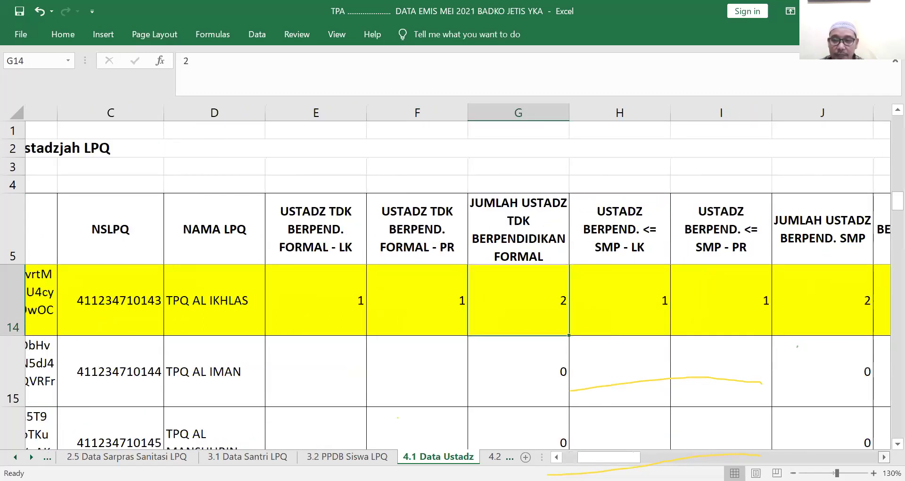
left_click(885, 457)
left_click(504, 248)
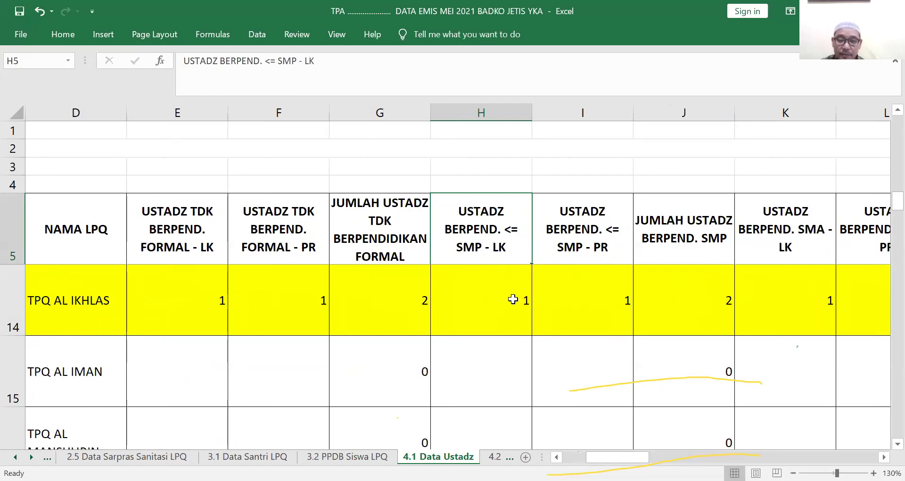
left_click(513, 299)
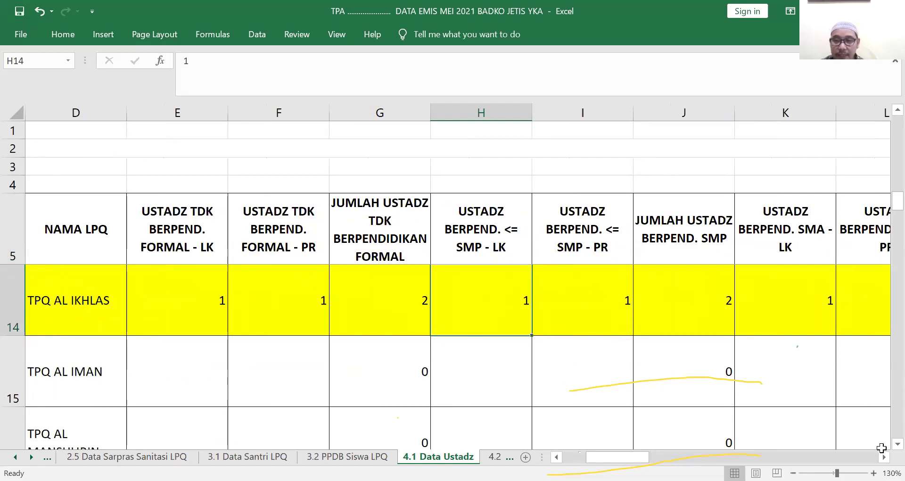
key("Right")
key("Right")
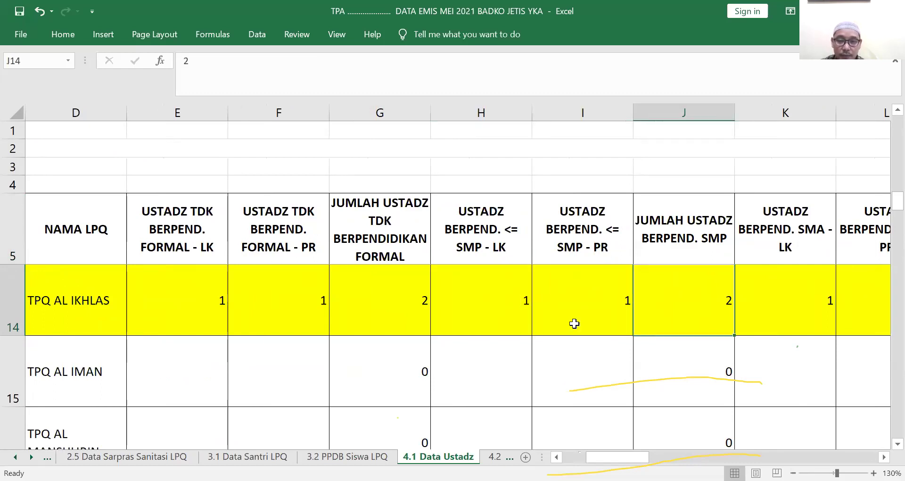
Examine the USTADZ BERPEND. SMA male, female and total cells in the TPQ AL IKHLAS row.
scroll(478, 288, "right", 3)
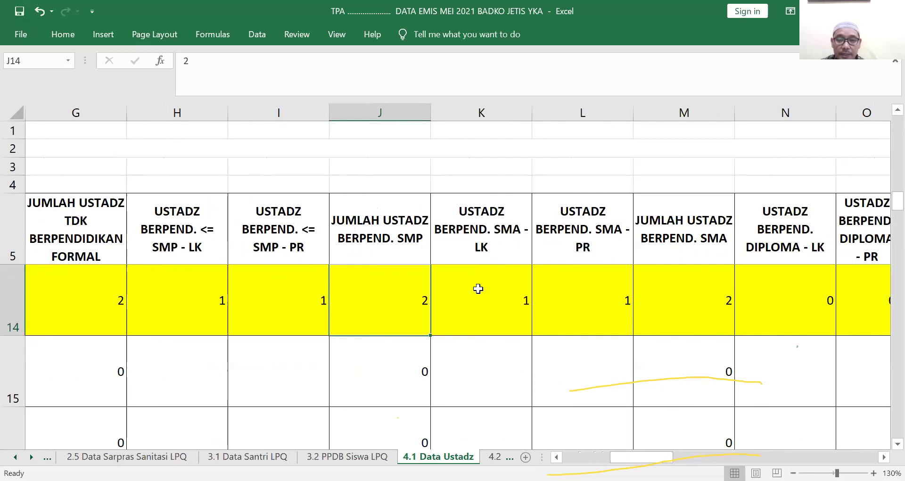
left_click(478, 288)
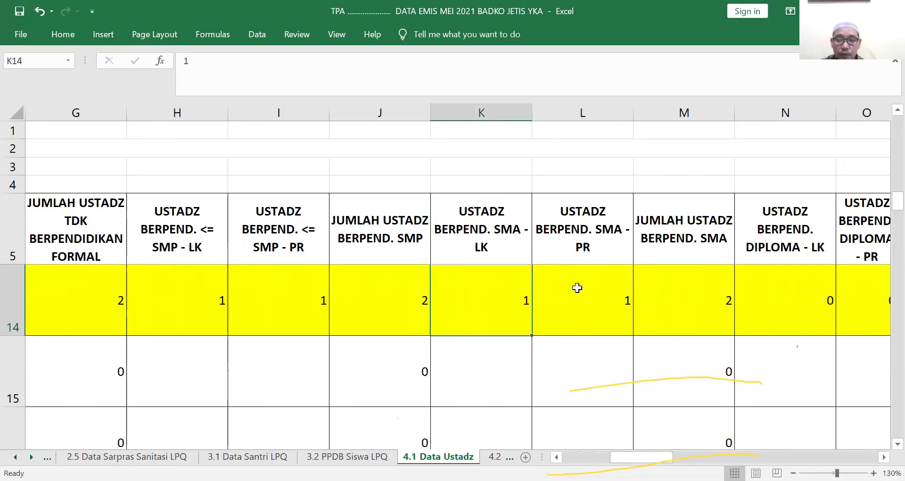
left_click(577, 288)
left_click(697, 318)
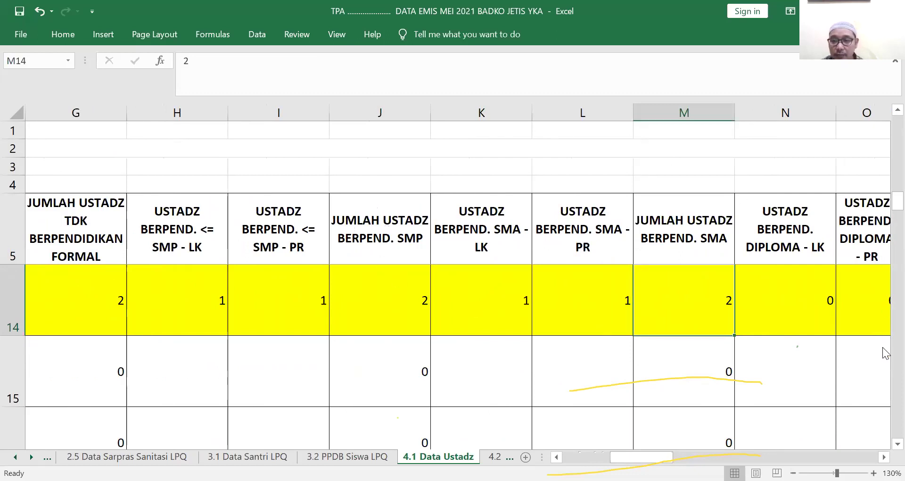
left_click(885, 456)
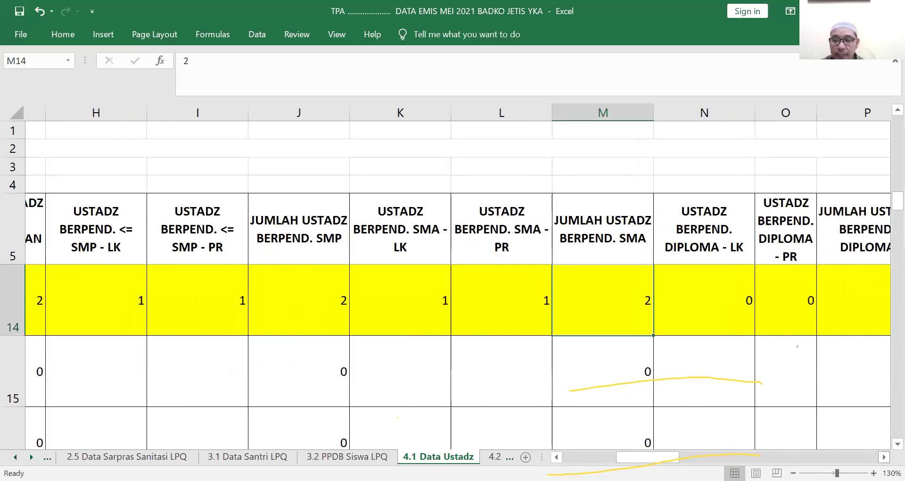
Examine the USTADZ BERPEND. DIPLOMA and S1 male, female and total columns in the highlighted example row.
left_click(885, 457)
left_click(885, 458)
left_click(885, 456)
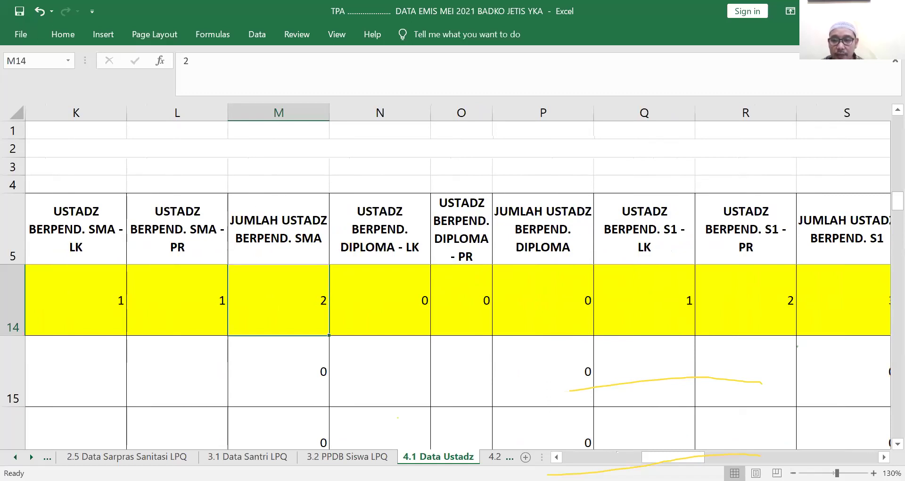
left_click(884, 456)
left_click(885, 456)
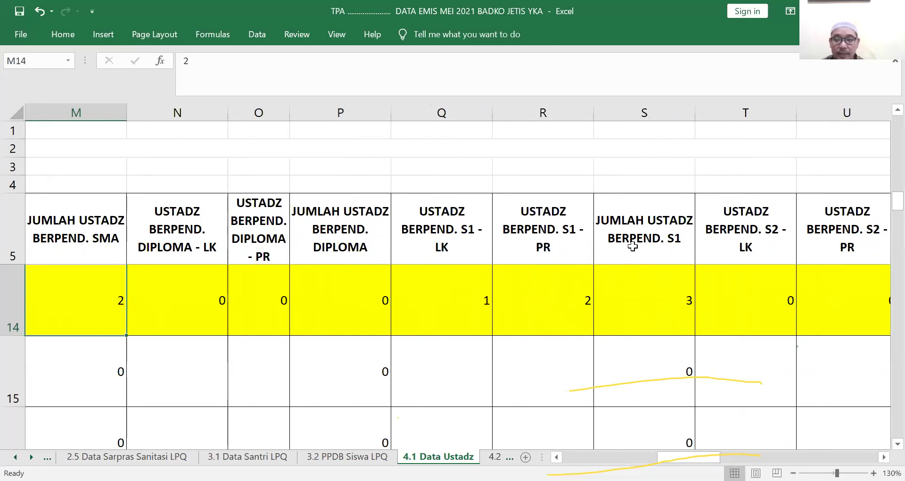
left_click(657, 300)
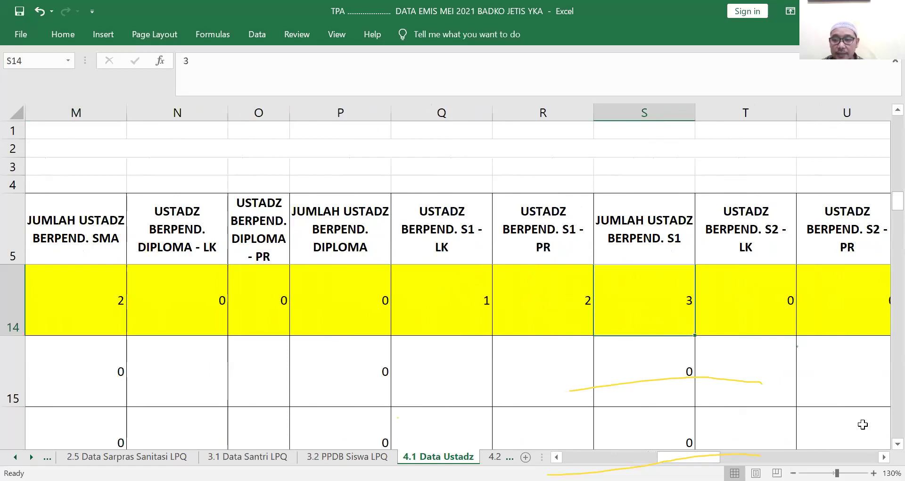
Examine the USTADZ BERPEND. S2 and S3 male, female and total columns in the highlighted example row.
left_click(884, 457)
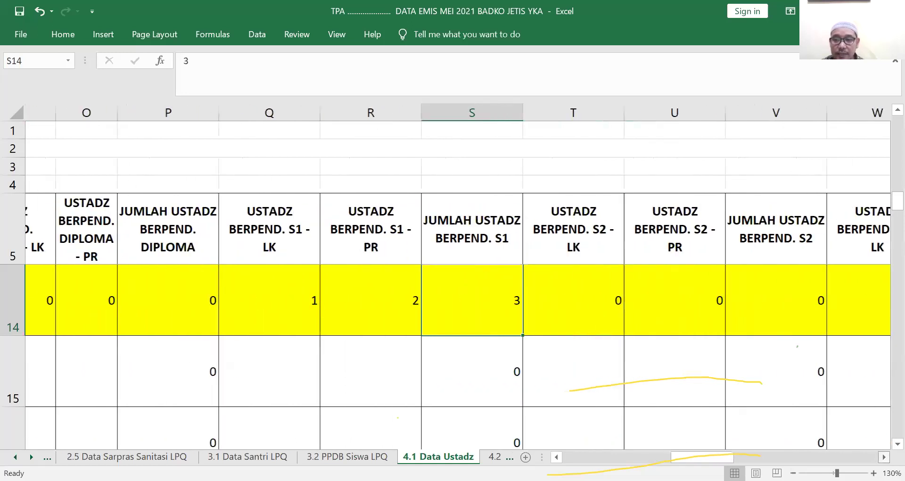
left_click(884, 457)
left_click(884, 457)
left_click(884, 457)
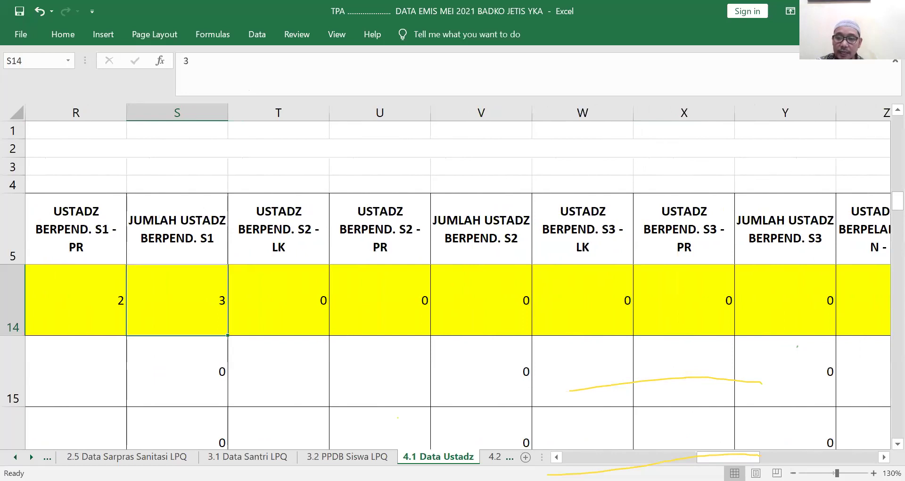
left_click(885, 457)
left_click(884, 457)
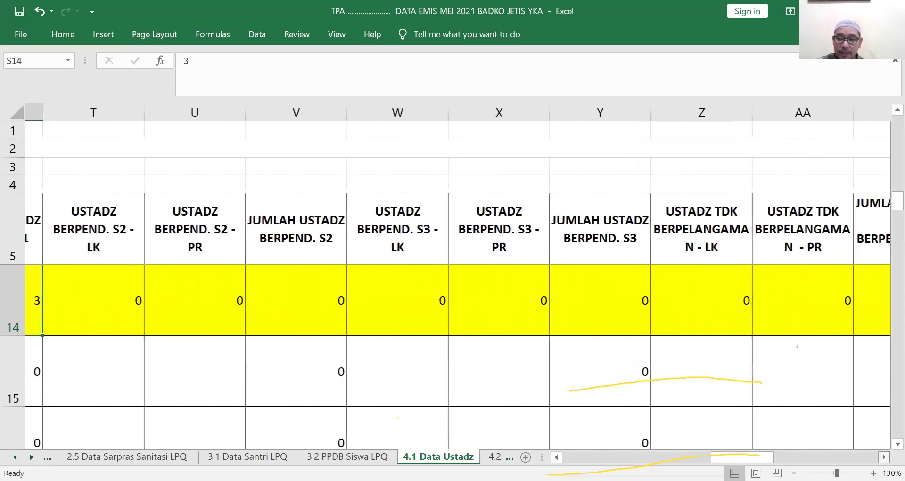
Examine the teacher experience columns, from USTADZ TDK BERPELANGAMAN through BERPELANGAMAN >5, in the highlighted example row.
left_click(884, 458)
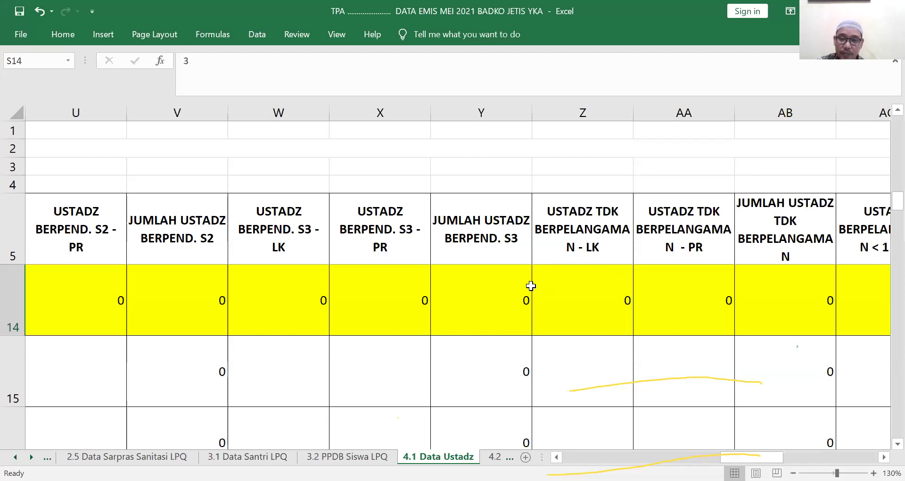
left_click(542, 320)
key("Right")
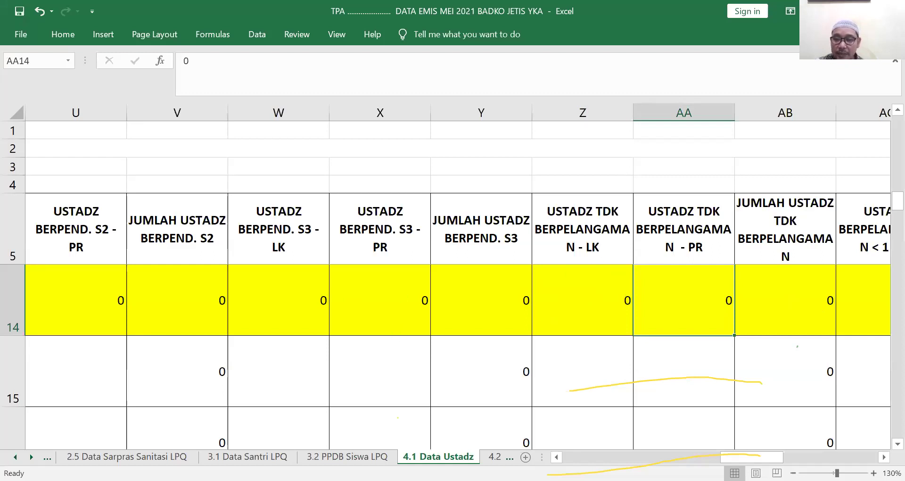
left_click_drag(752, 457, 847, 456)
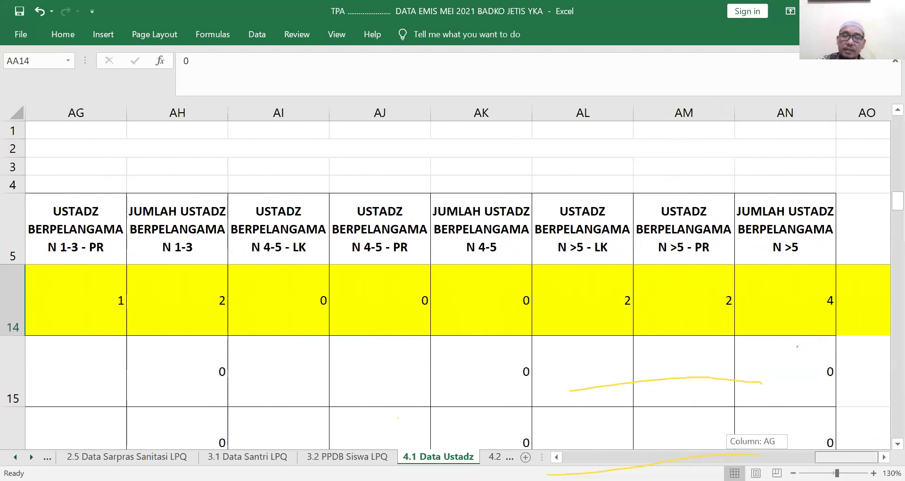
left_click(473, 363)
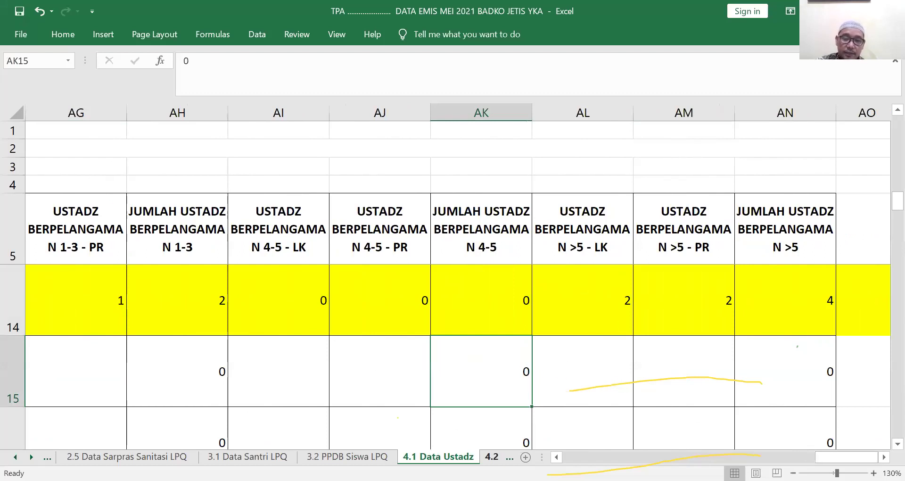
Open the 4.2 PTK LPQ 2021 sheet and examine the columns from Kode through Tempat Lahir in the example row.
left_click(492, 456)
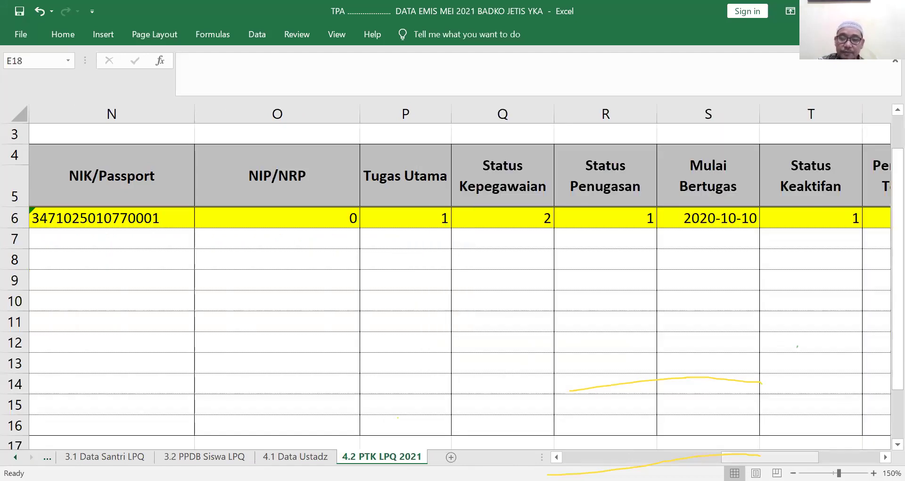
left_click_drag(769, 457, 585, 391)
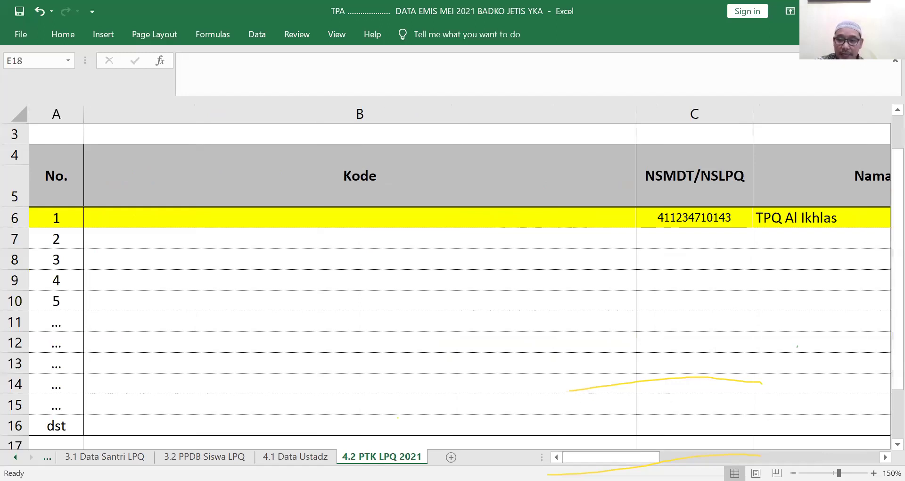
left_click(885, 457)
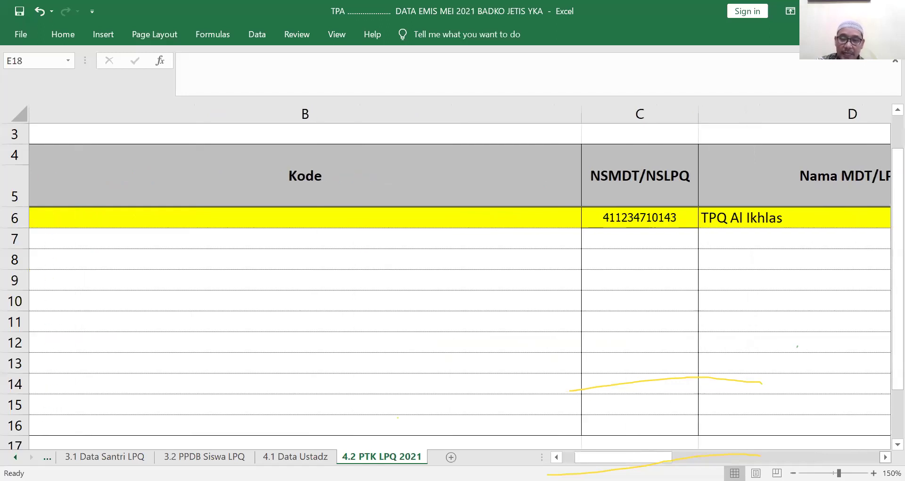
left_click(885, 457)
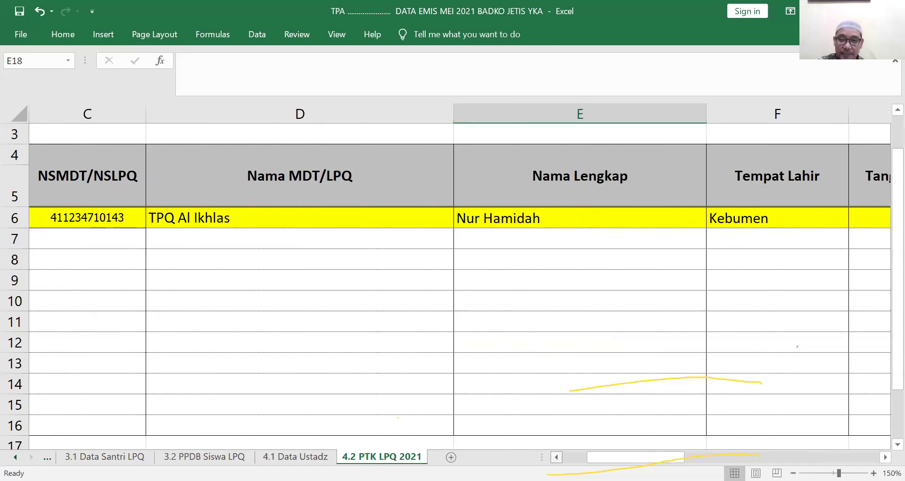
left_click(556, 458)
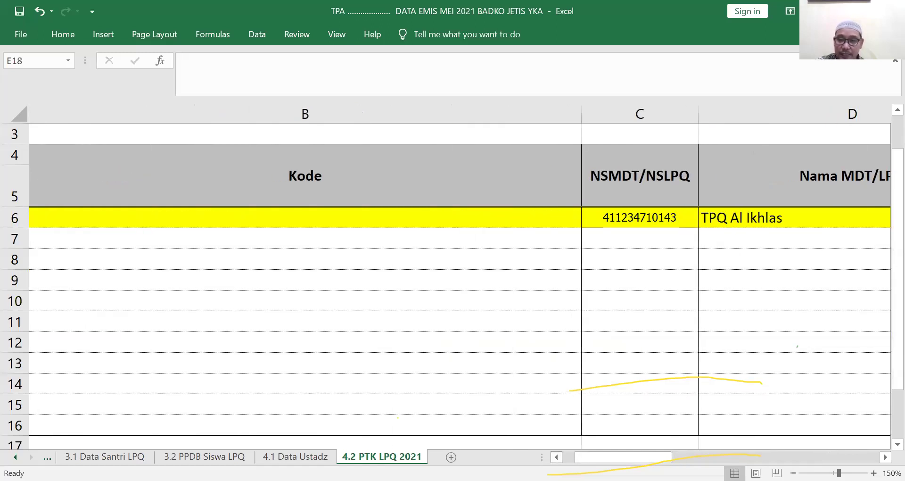
left_click(886, 457)
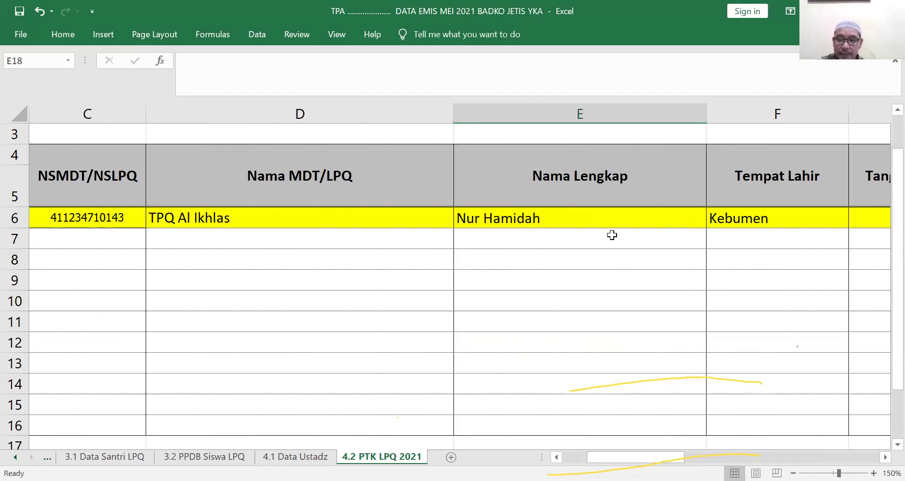
left_click(758, 241)
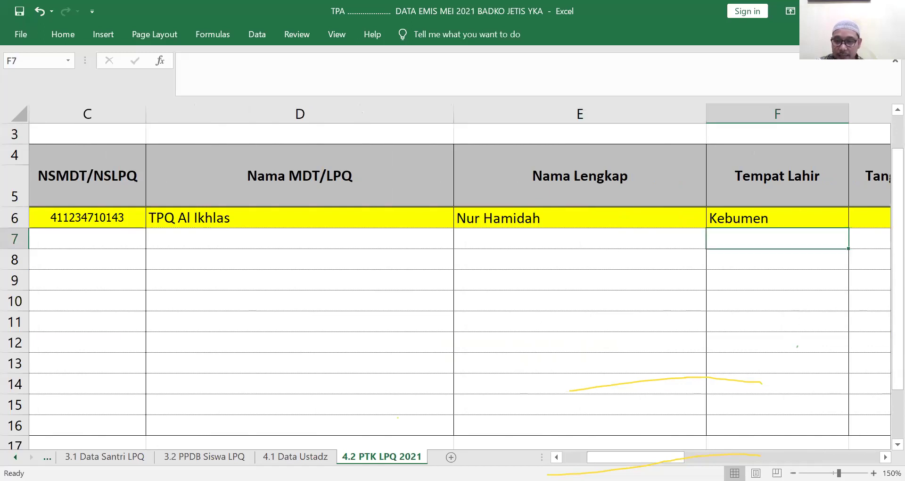
Examine the Tanggal Lahir, Jenis Kelamin, Agama, No. Telp and HP columns in the example teacher row.
left_click(885, 457)
left_click(885, 457)
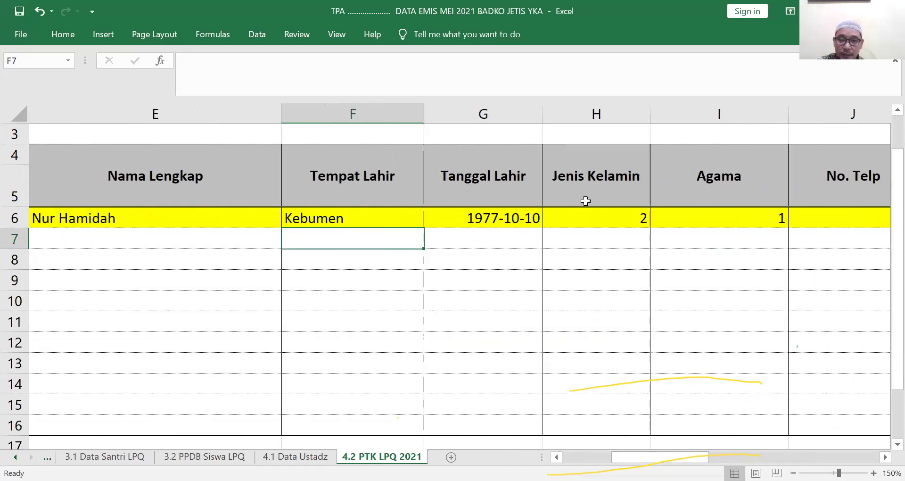
left_click(588, 215)
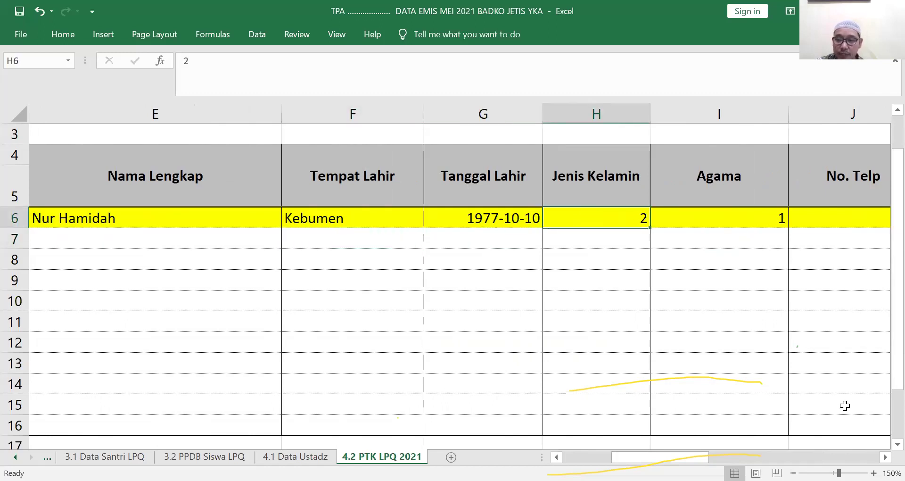
key("Right")
scroll(460, 284, "right", 1)
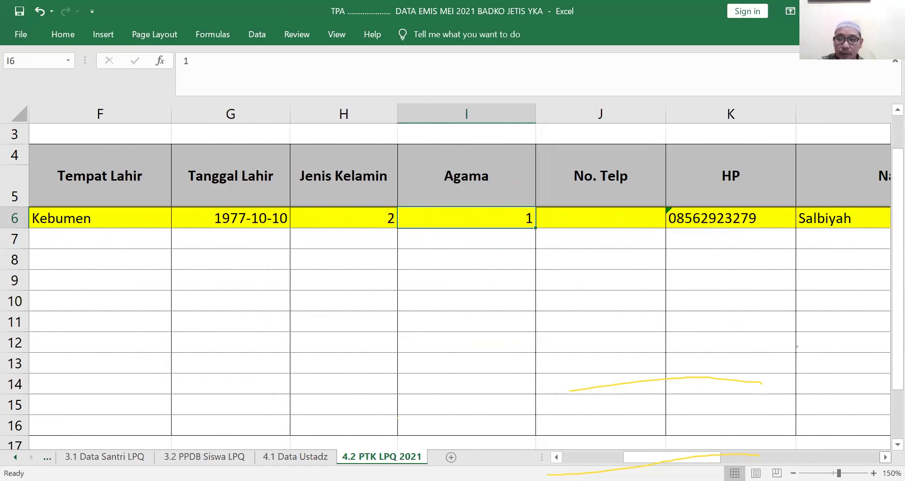
scroll(460, 282, "right", 1)
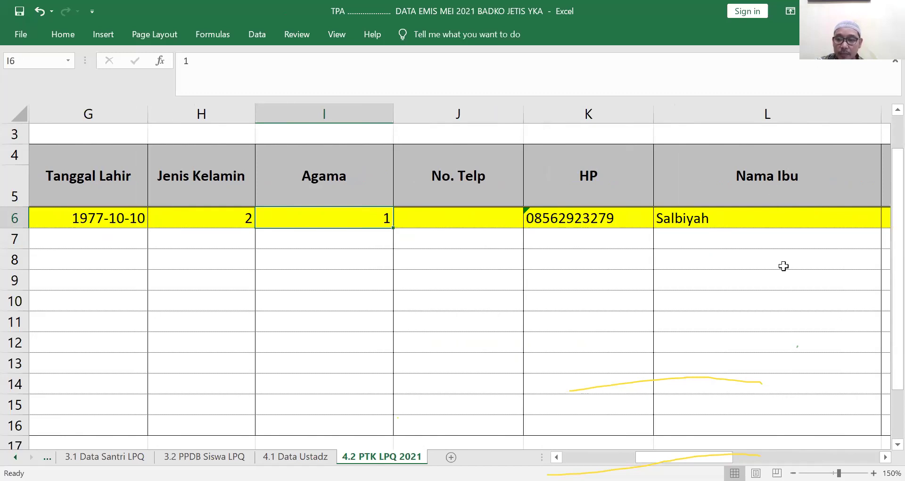
Examine the Nama Ibu, Kewarganegaraan, NIK/Passport and NIP/NRP columns in the example teacher row.
left_click(886, 457)
left_click(886, 457)
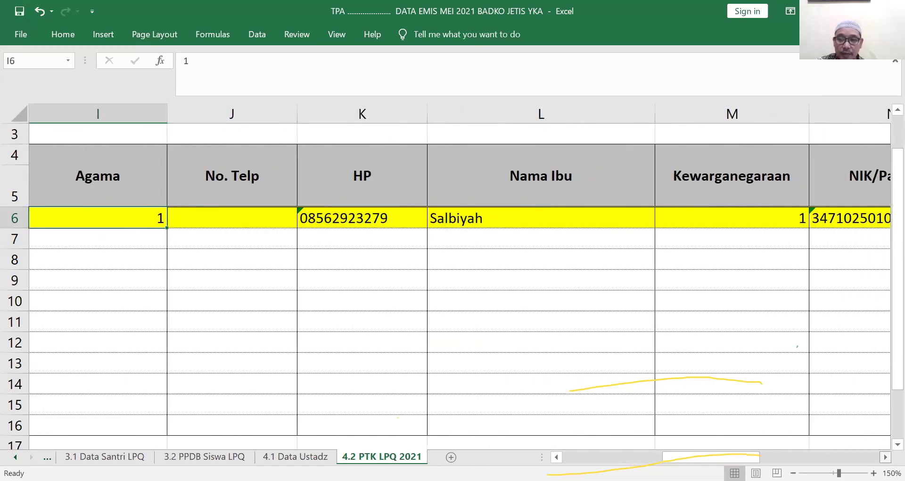
left_click(885, 457)
left_click(885, 457)
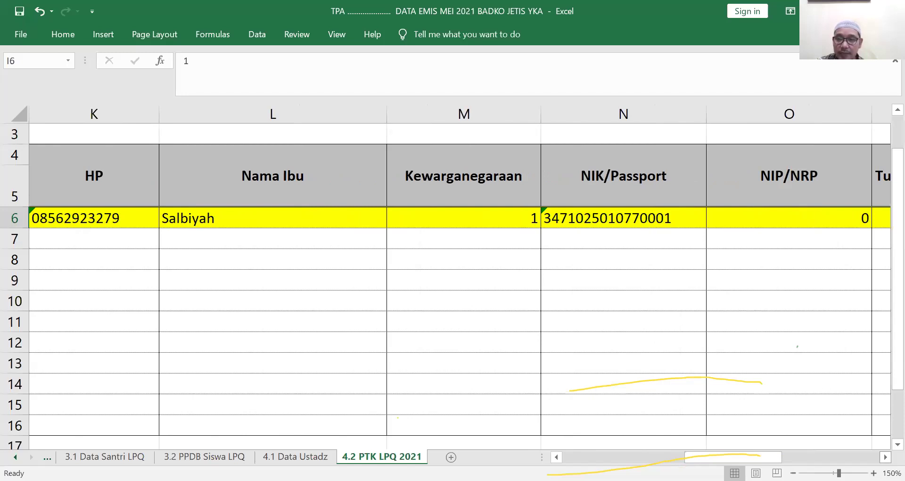
left_click(885, 456)
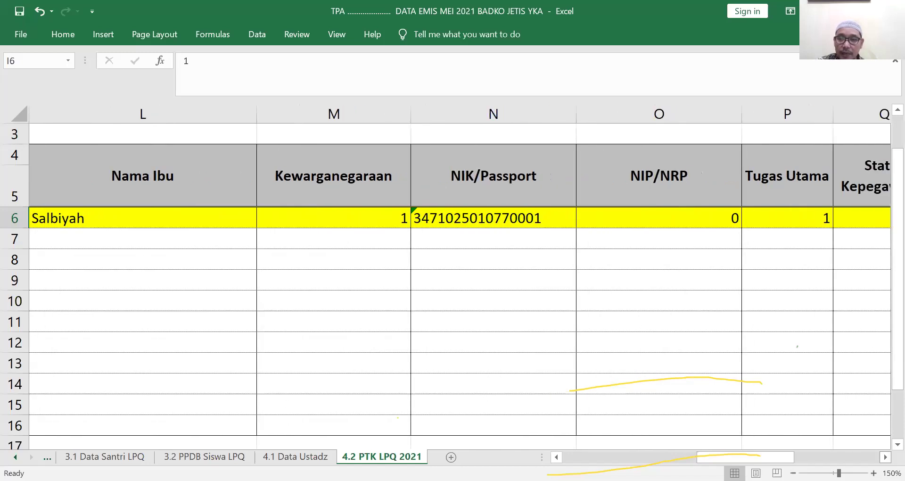
left_click(886, 457)
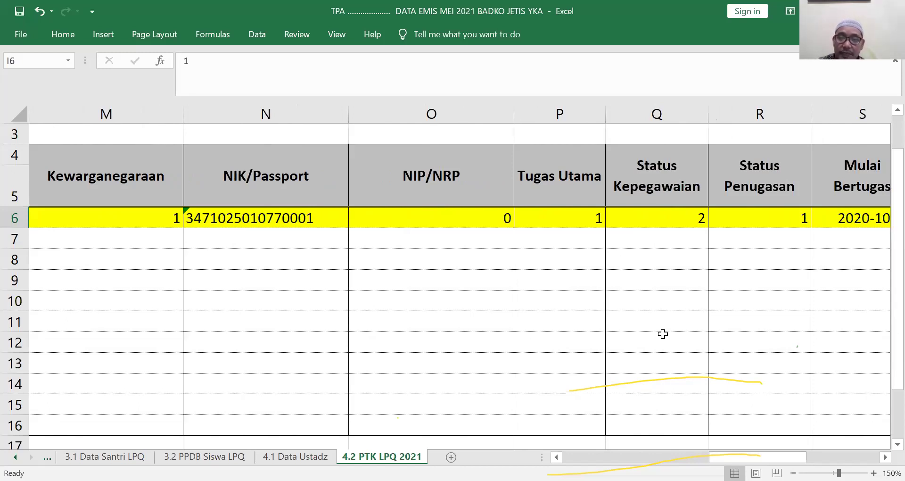
Examine the Tugas Utama, Status Kepegawaian and Status Penugasan cells in the example teacher row.
left_click(576, 217)
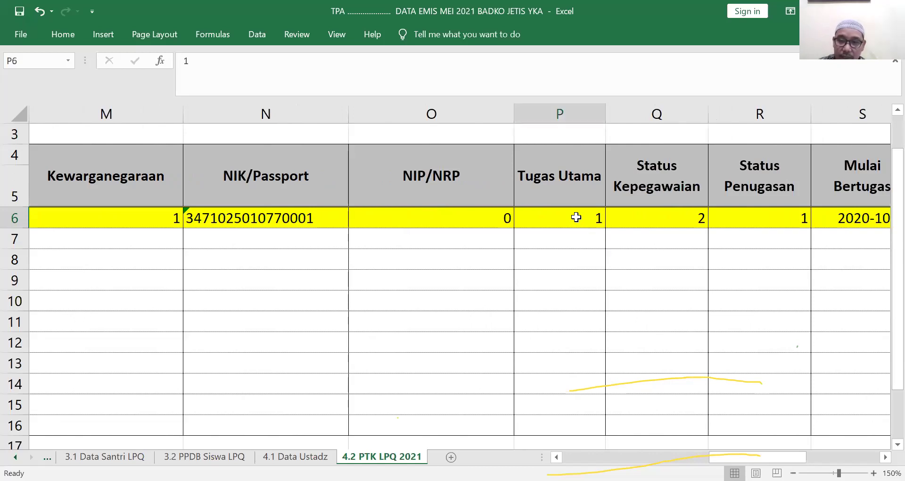
left_click(660, 220)
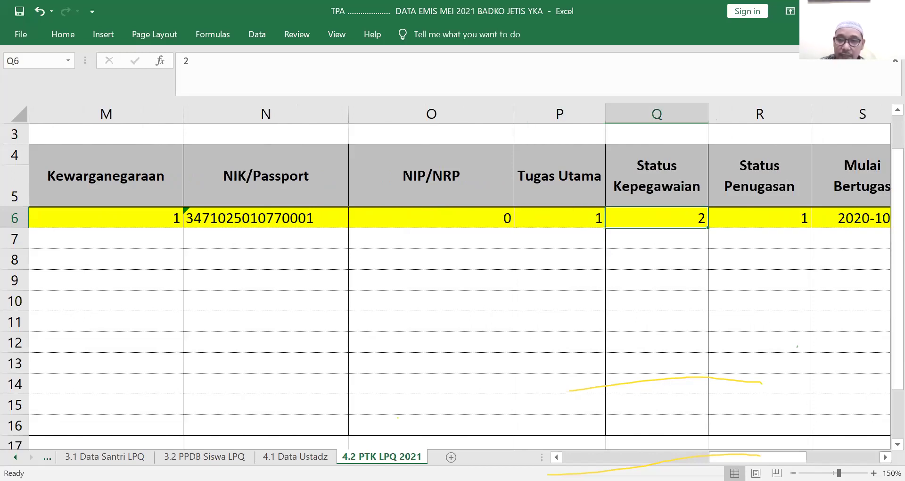
left_click(886, 456)
left_click(886, 457)
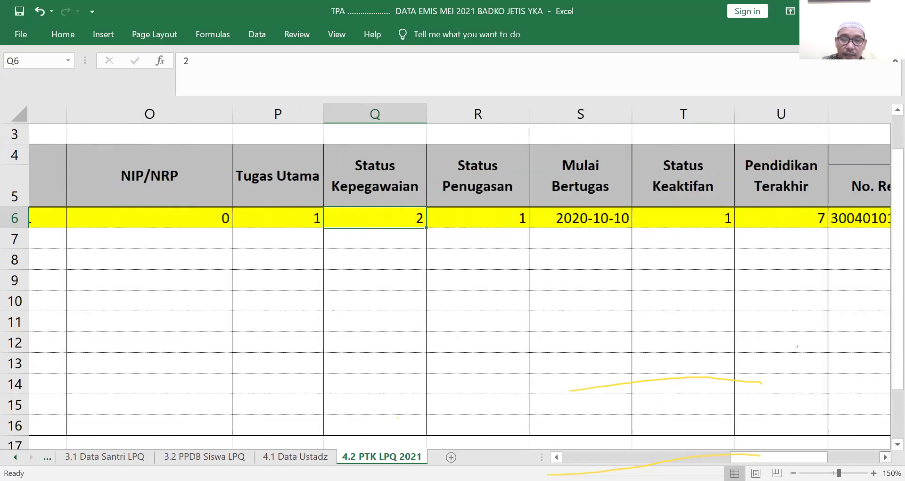
Examine the Mulai Bertugas, Status Keaktifan and Pendidikan Terakhir cells in the example teacher row.
left_click(580, 221)
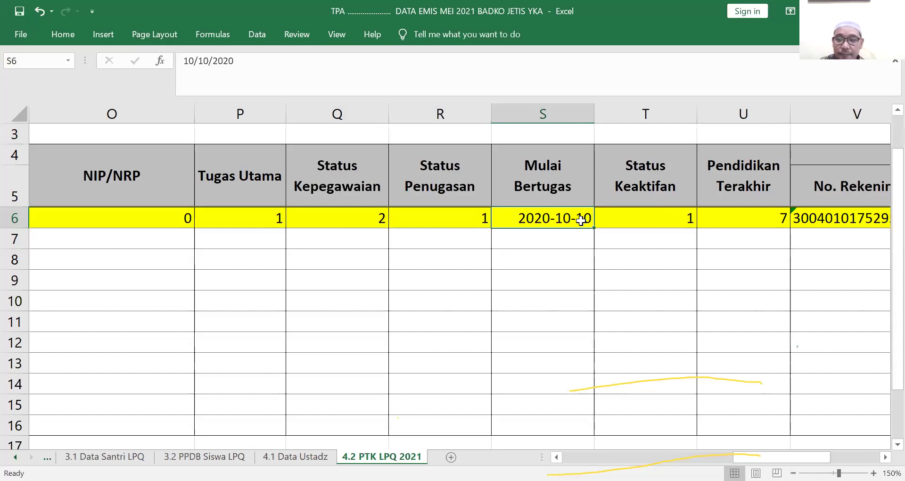
left_click(627, 227)
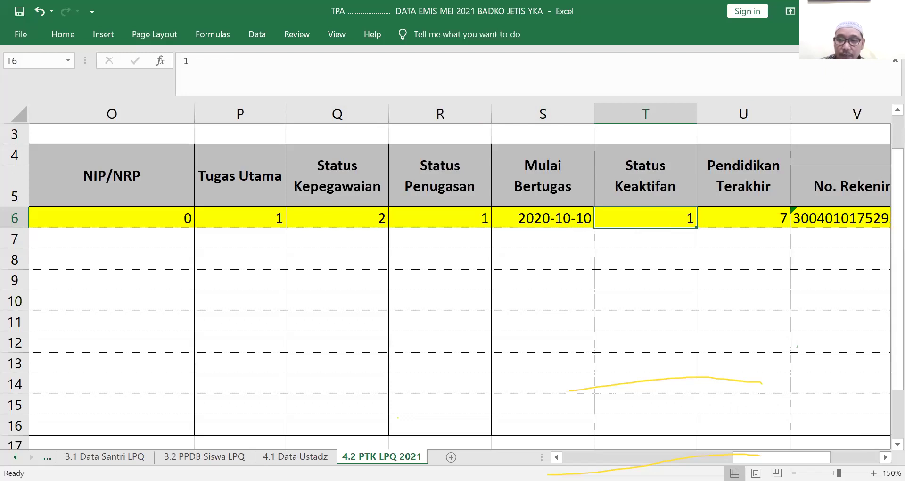
scroll(739, 308, "right", 2)
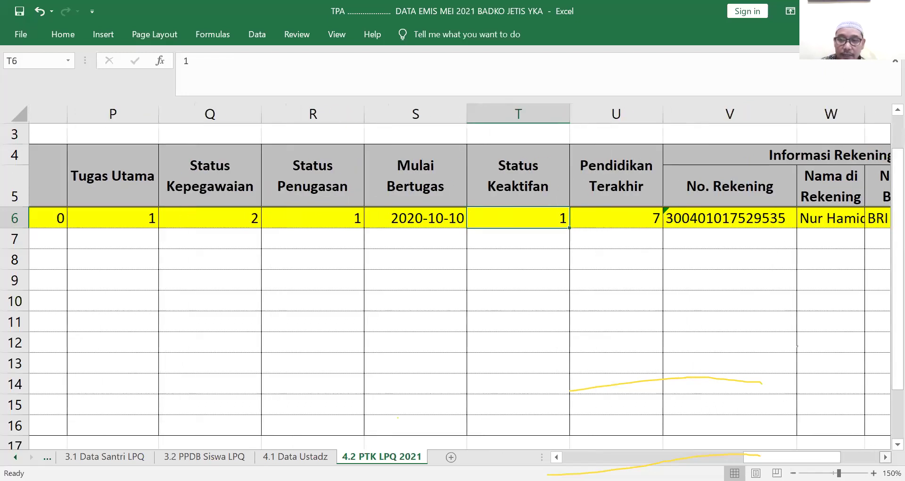
left_click(588, 225)
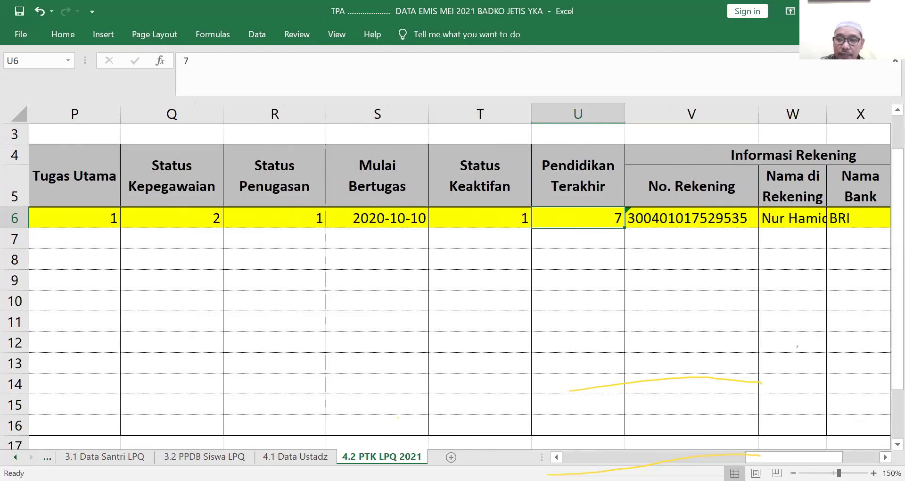
Examine the Informasi Rekening columns (account number, account name, bank, branch) and the NPWP cell in the example teacher row.
scroll(885, 456, "right", 1)
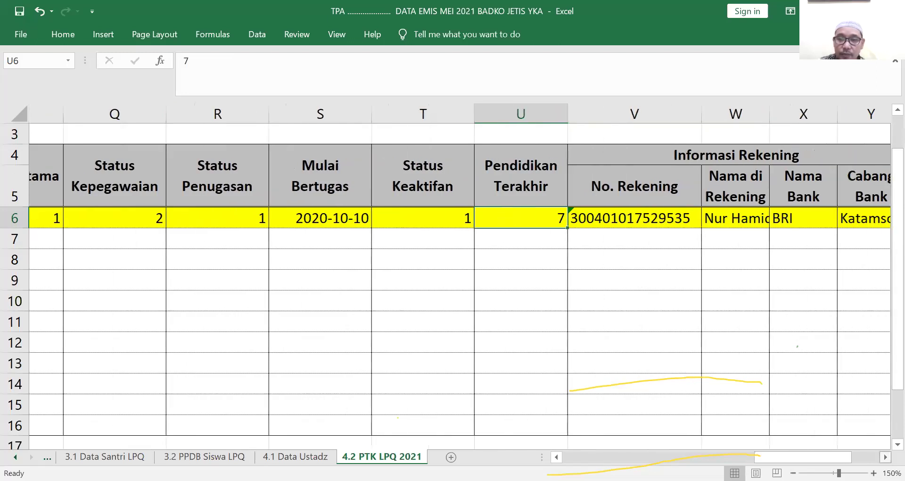
scroll(640, 243, "right", 1)
left_click(640, 244)
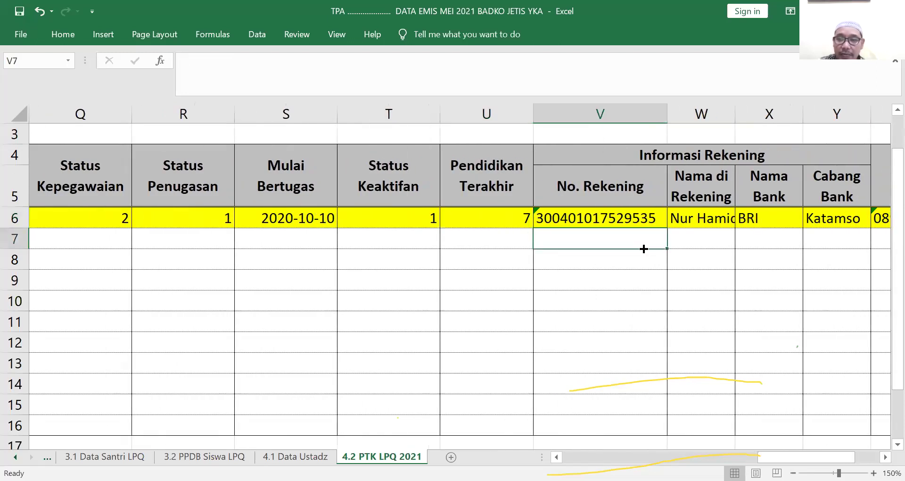
left_click(687, 238)
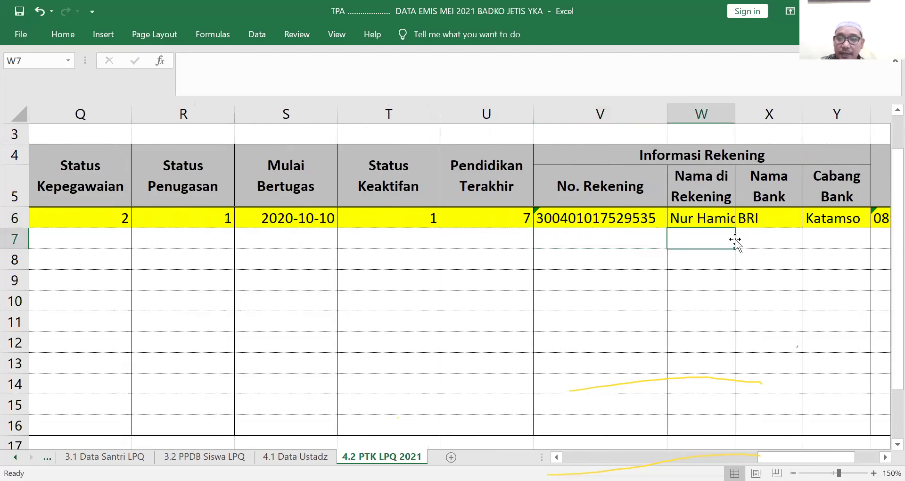
key("Right")
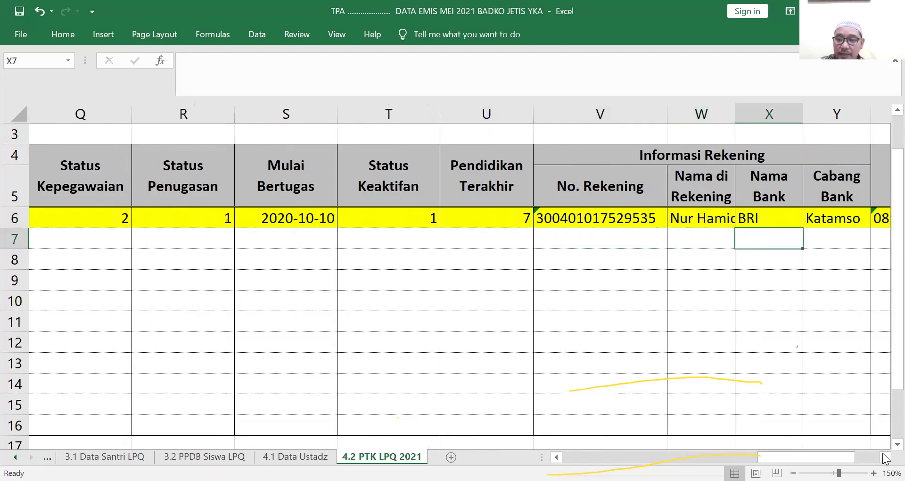
left_click(885, 456)
left_click(885, 456)
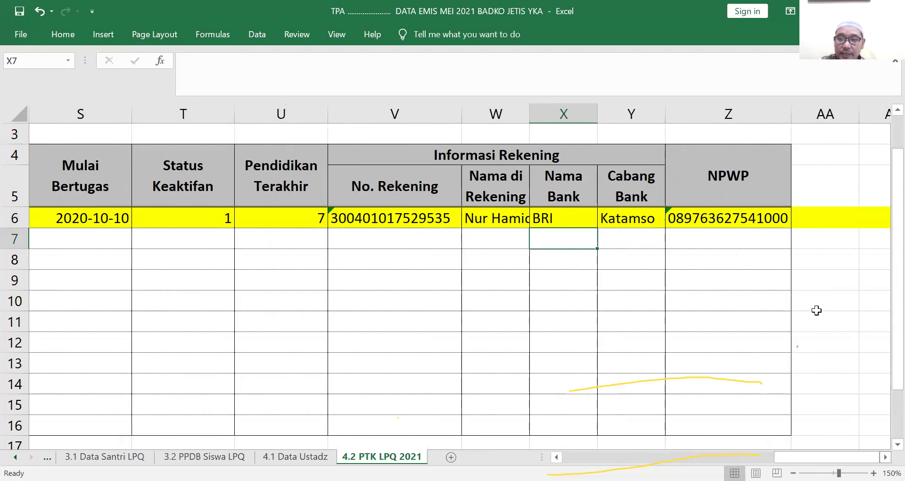
left_click(777, 222)
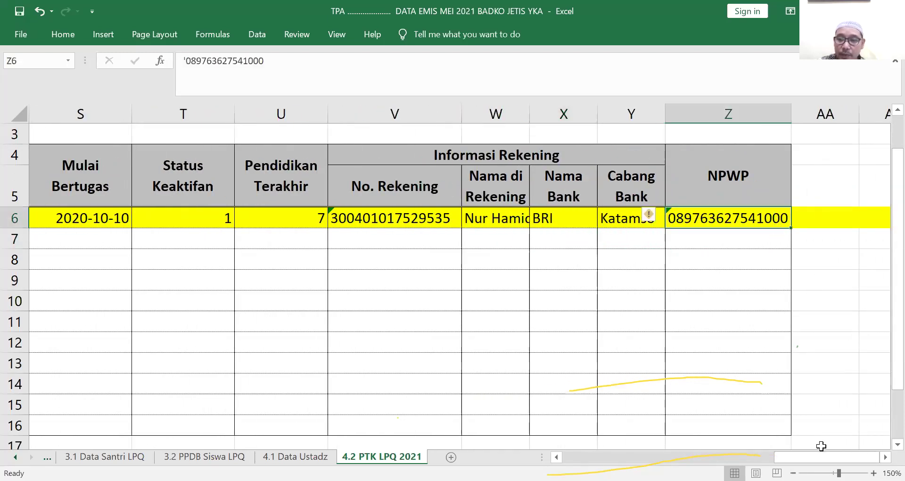
Return to the first columns of the teacher table and bring the workbook's earliest sheet names, starting around 1.1 Data Profile LPQ, into view.
left_click_drag(826, 456, 614, 456)
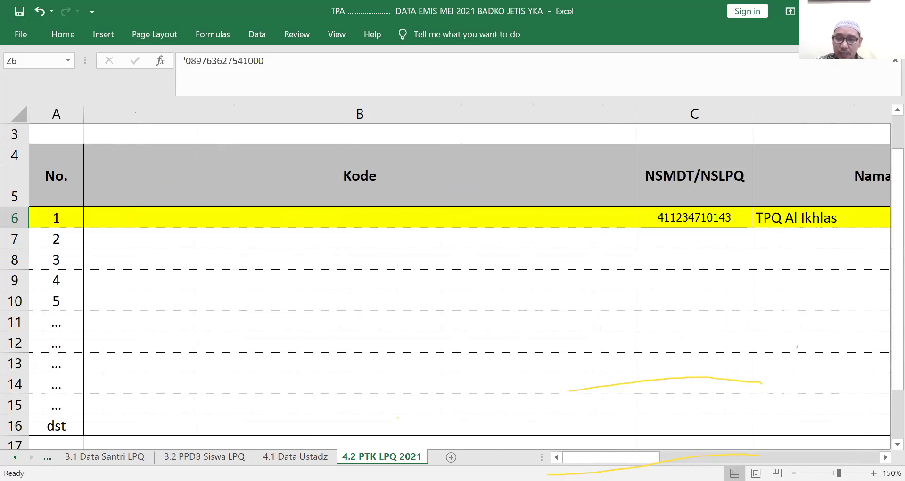
left_click_drag(613, 457, 572, 457)
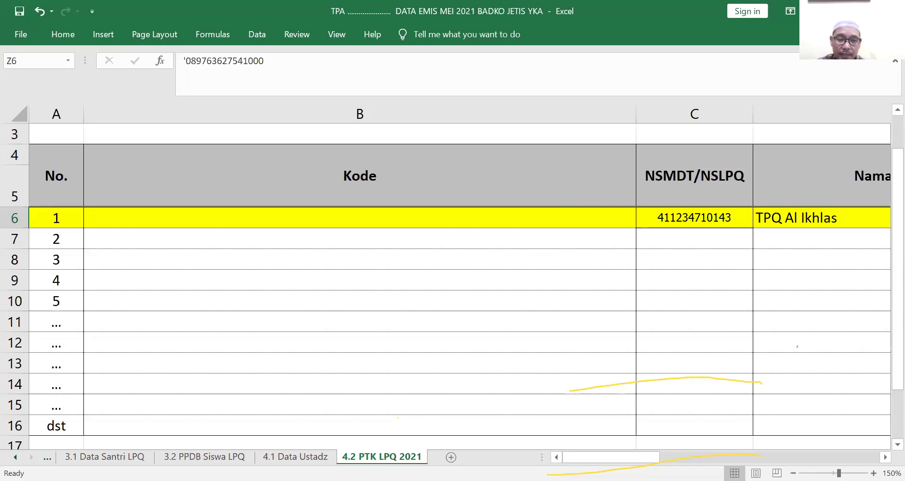
left_click(16, 456)
left_click(16, 457)
left_click(16, 456)
left_click(15, 456)
left_click(16, 457)
left_click(15, 456)
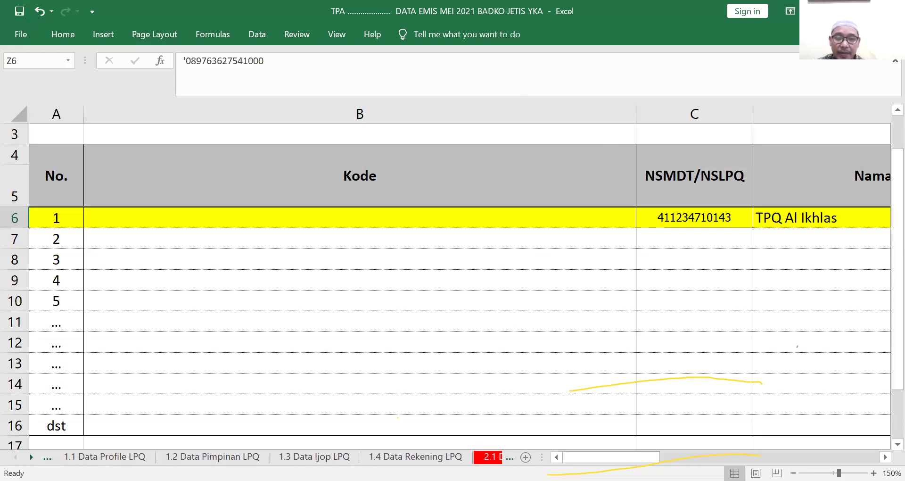